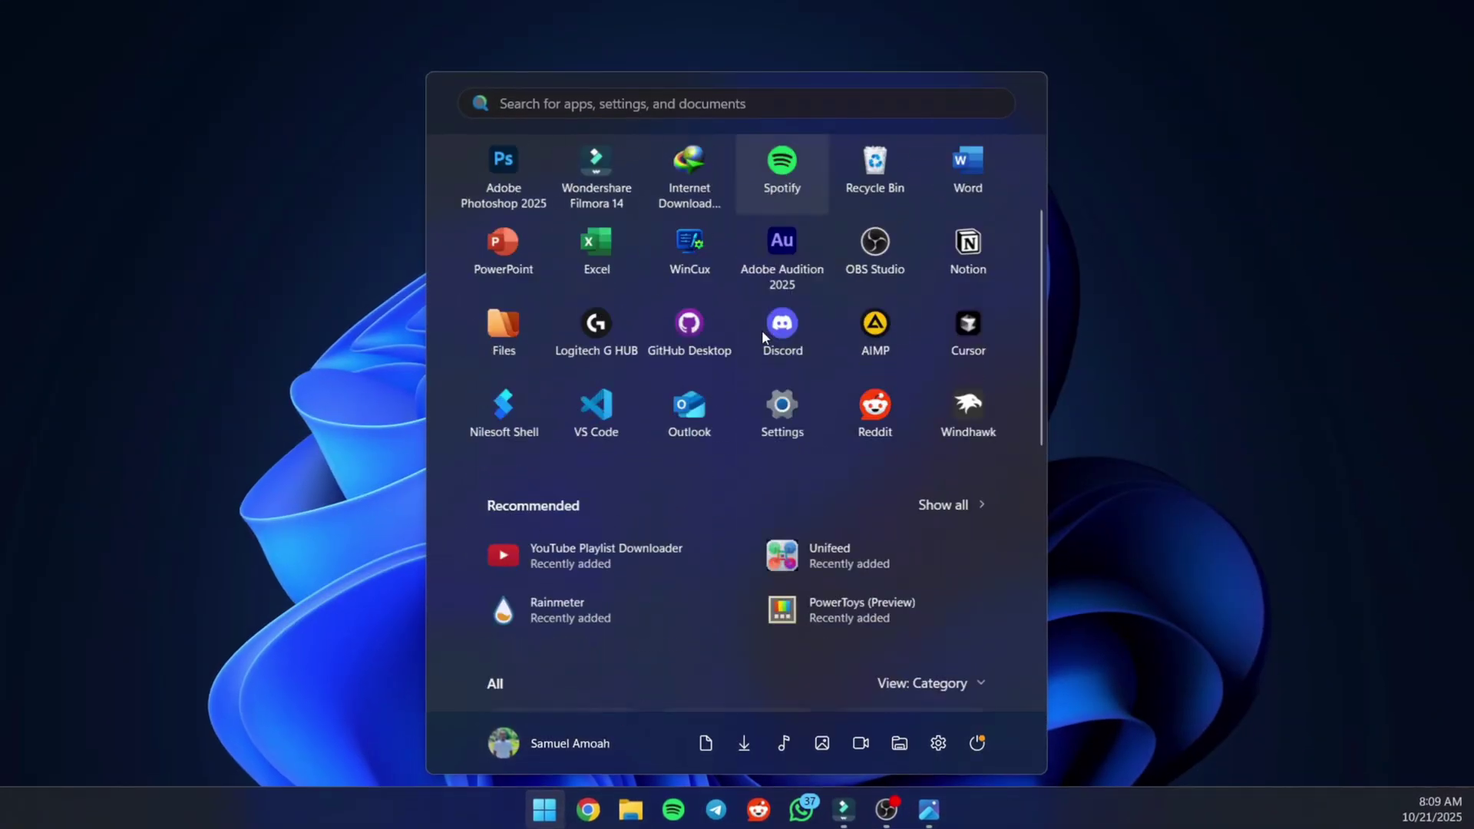
{"action": "scroll", "coordinate": [763, 334], "scroll_direction": "down", "scroll_amount": 5}
{"action": "scroll", "coordinate": [752, 460], "scroll_direction": "up", "scroll_amount": 8}
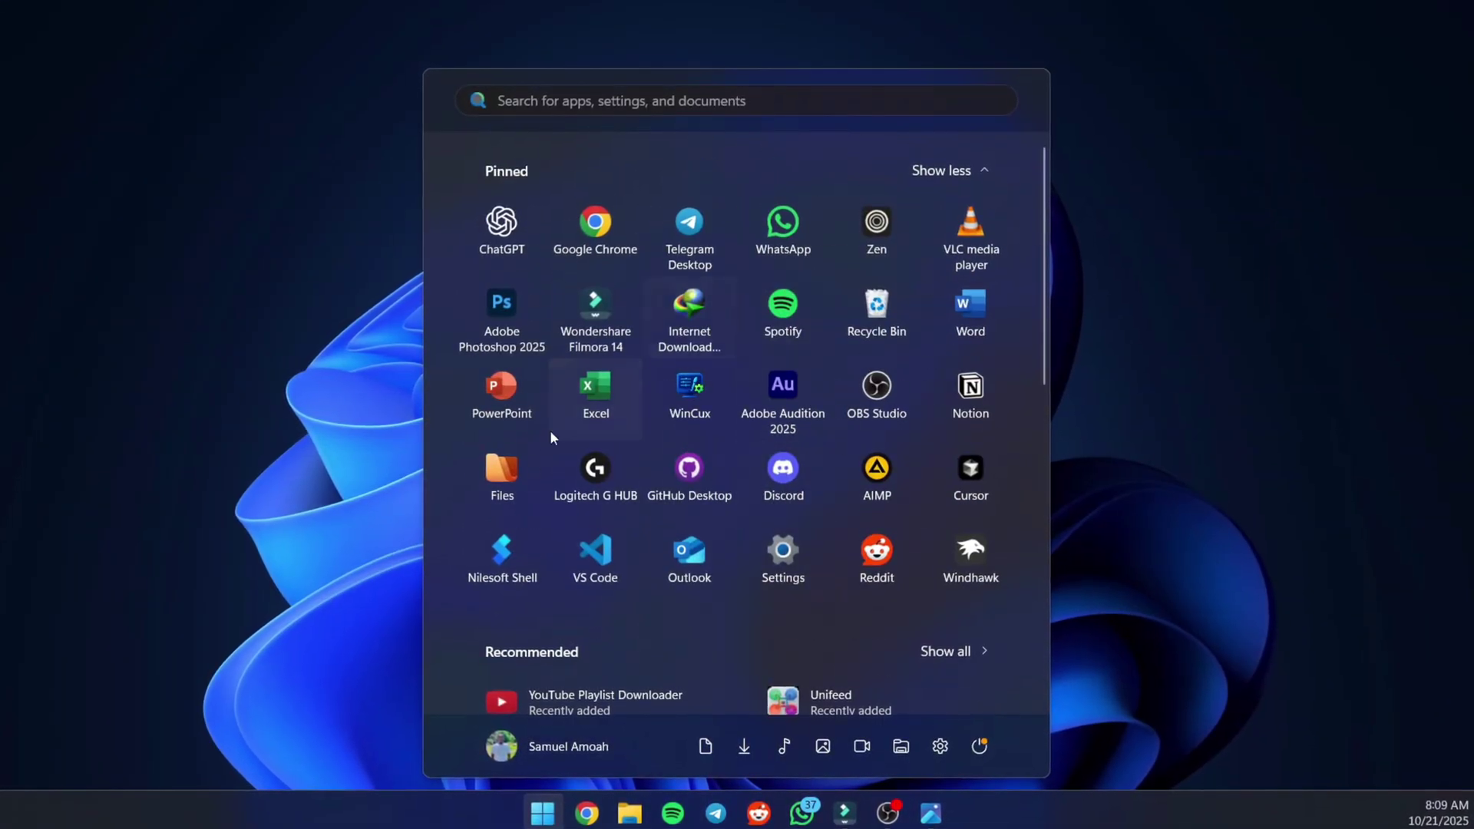
{"action": "scroll", "coordinate": [628, 522], "scroll_direction": "down", "scroll_amount": 6}
{"action": "scroll", "coordinate": [615, 421], "scroll_direction": "up", "scroll_amount": 6}
{"action": "key", "text": "super"}
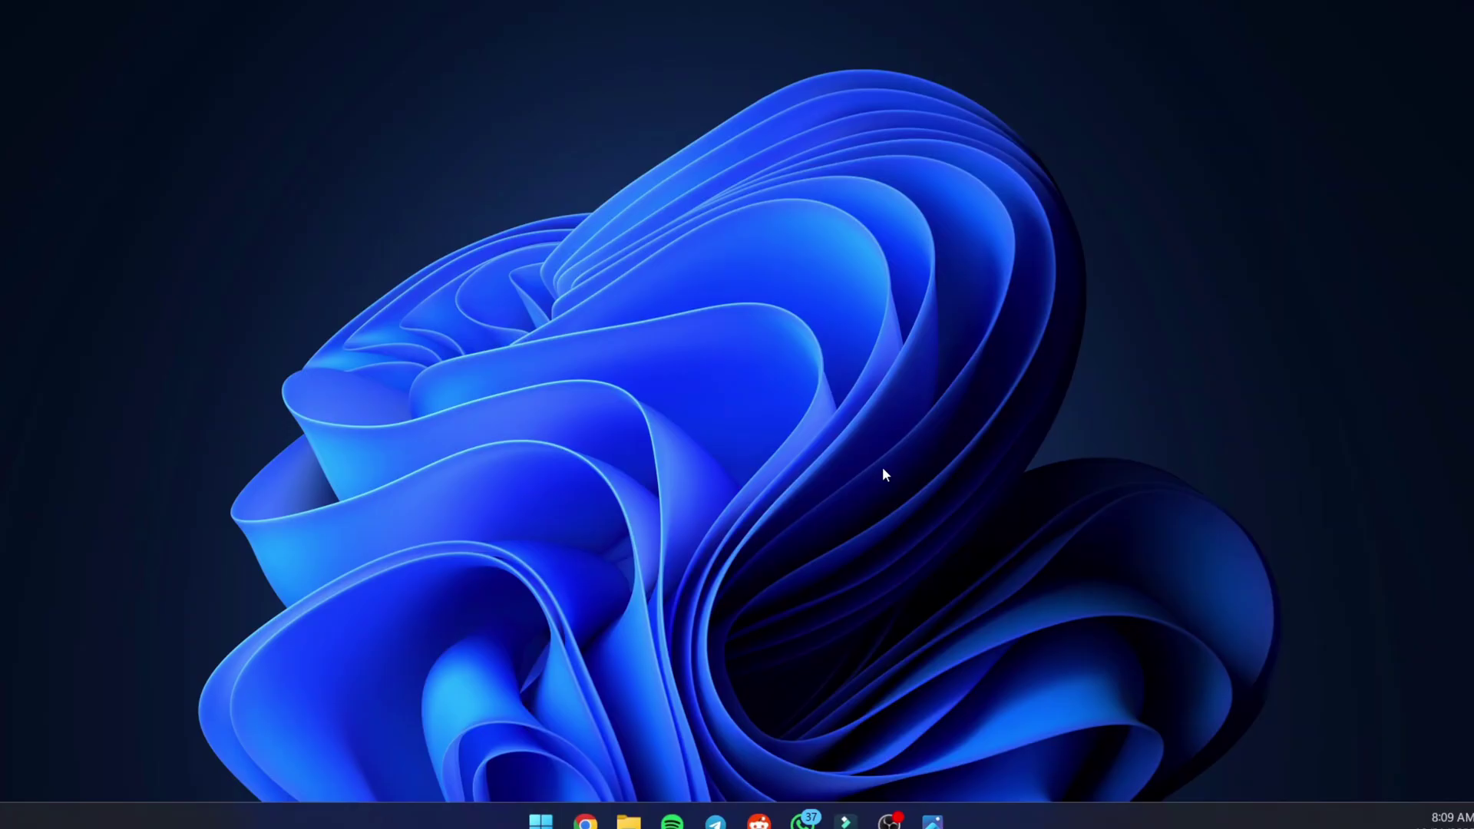
- Open Windows File Explorer and look through the Documents, Videos, Desktop and Pictures folders
{"action": "key", "text": "super+e"}
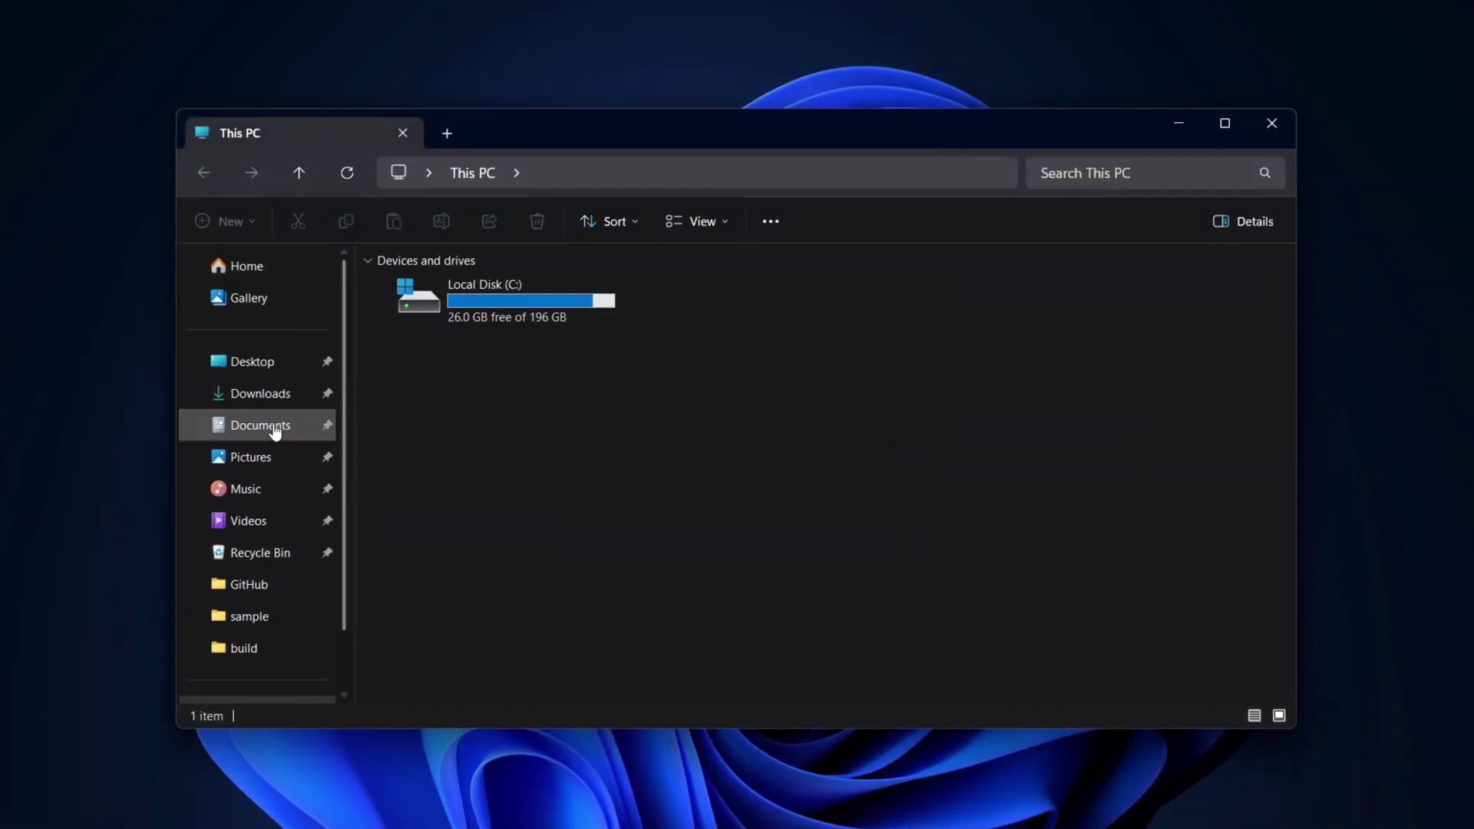
{"action": "left_click", "coordinate": [265, 425]}
{"action": "left_click", "coordinate": [254, 521]}
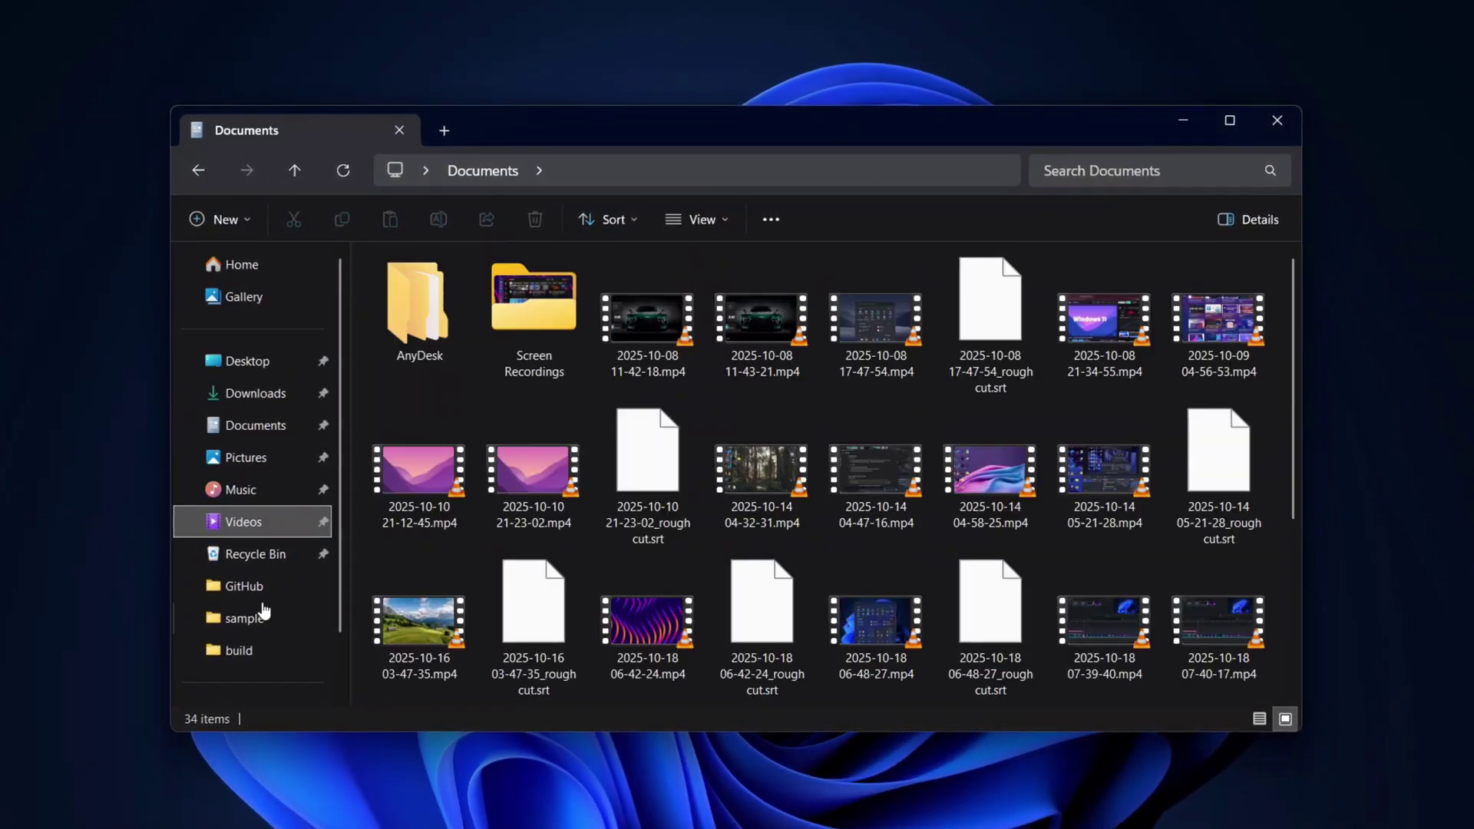
{"action": "left_click", "coordinate": [271, 361]}
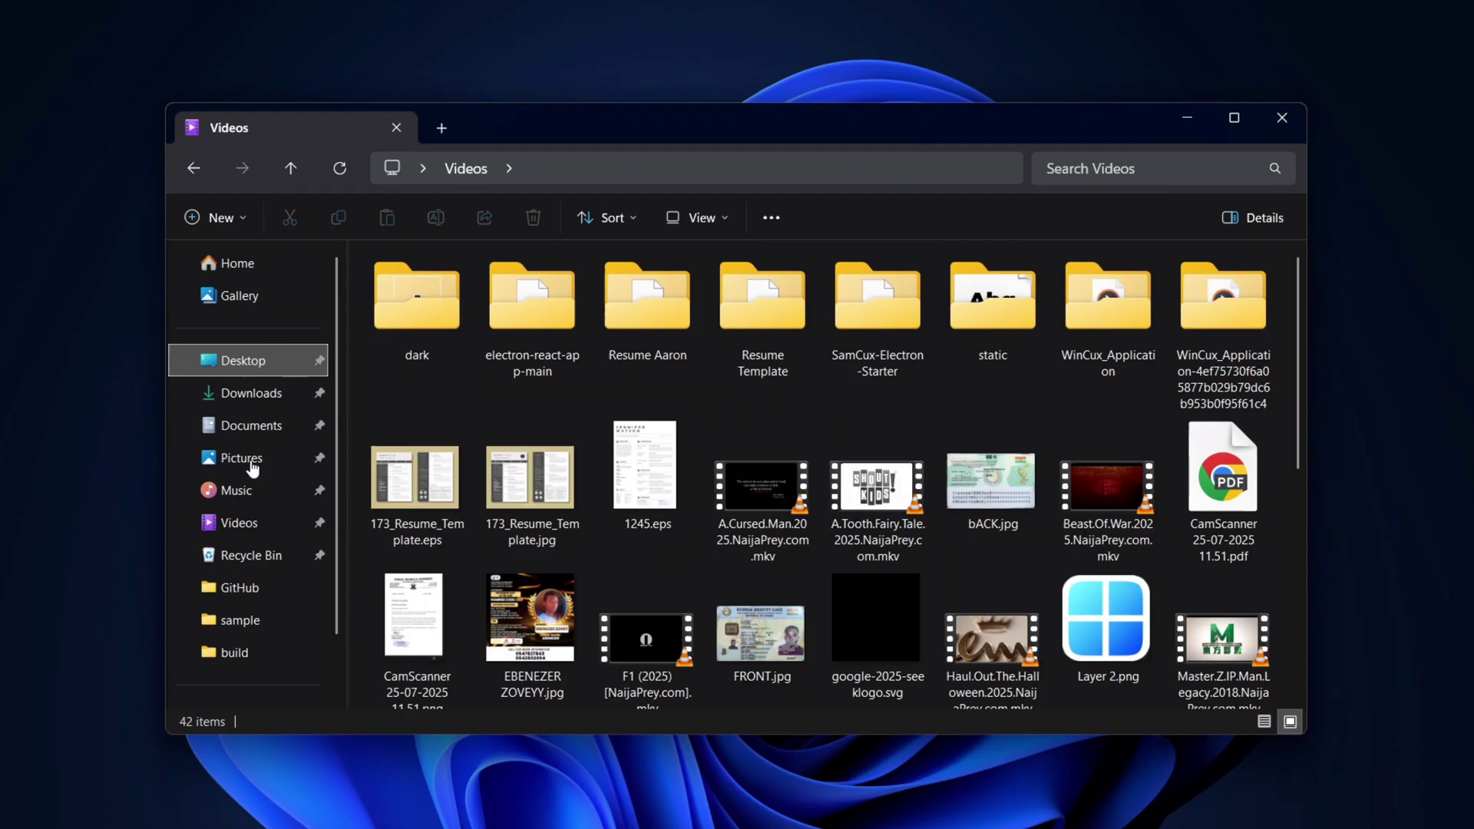
{"action": "left_click", "coordinate": [254, 460]}
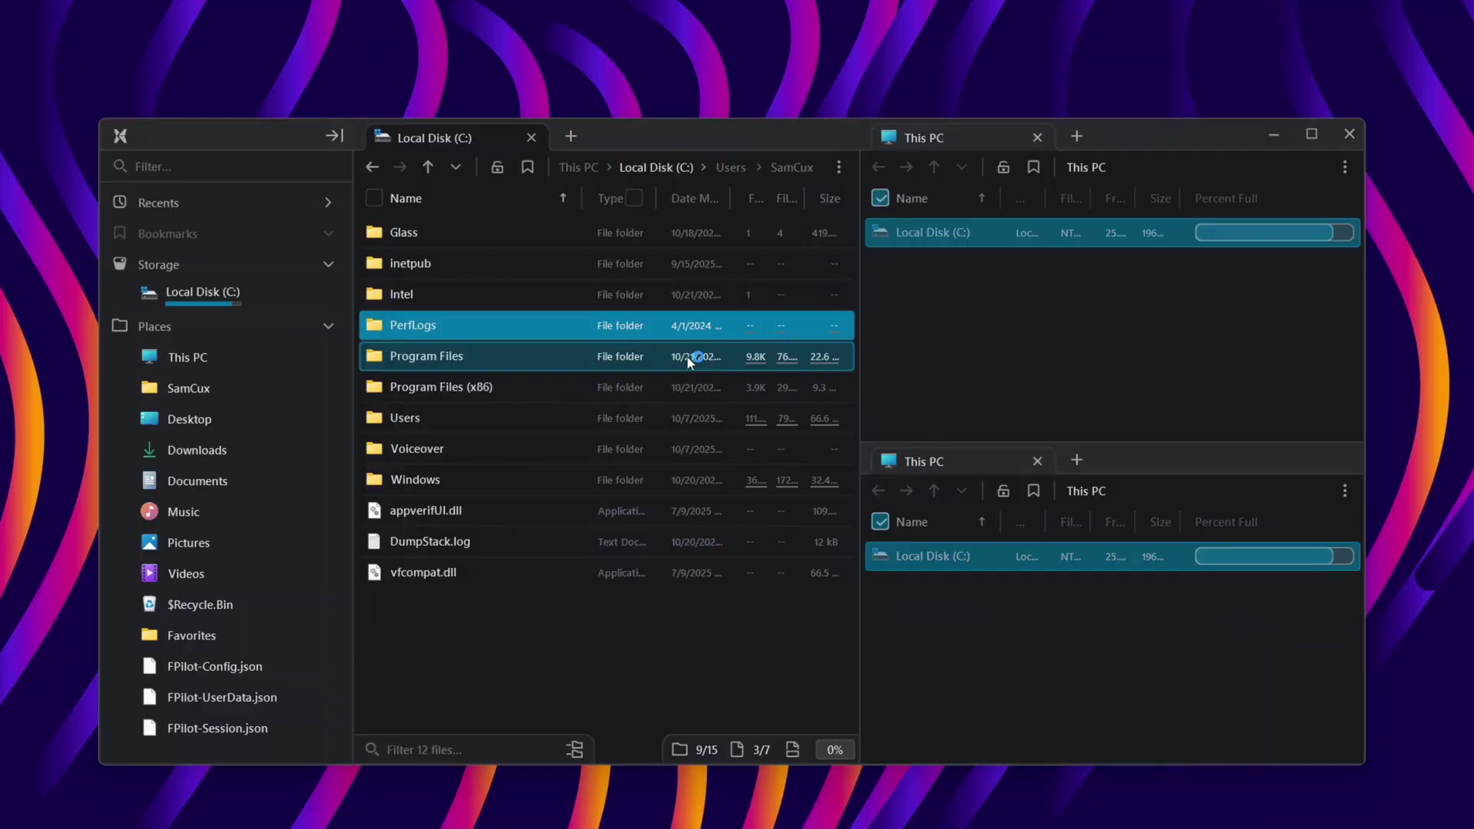
- Show the Wallpapers folder from Pictures in the lower File Pilot panel and enlarge its thumbnails to 63%
{"action": "left_click_drag", "start_coordinate": [687, 356], "coordinate": [426, 559]}
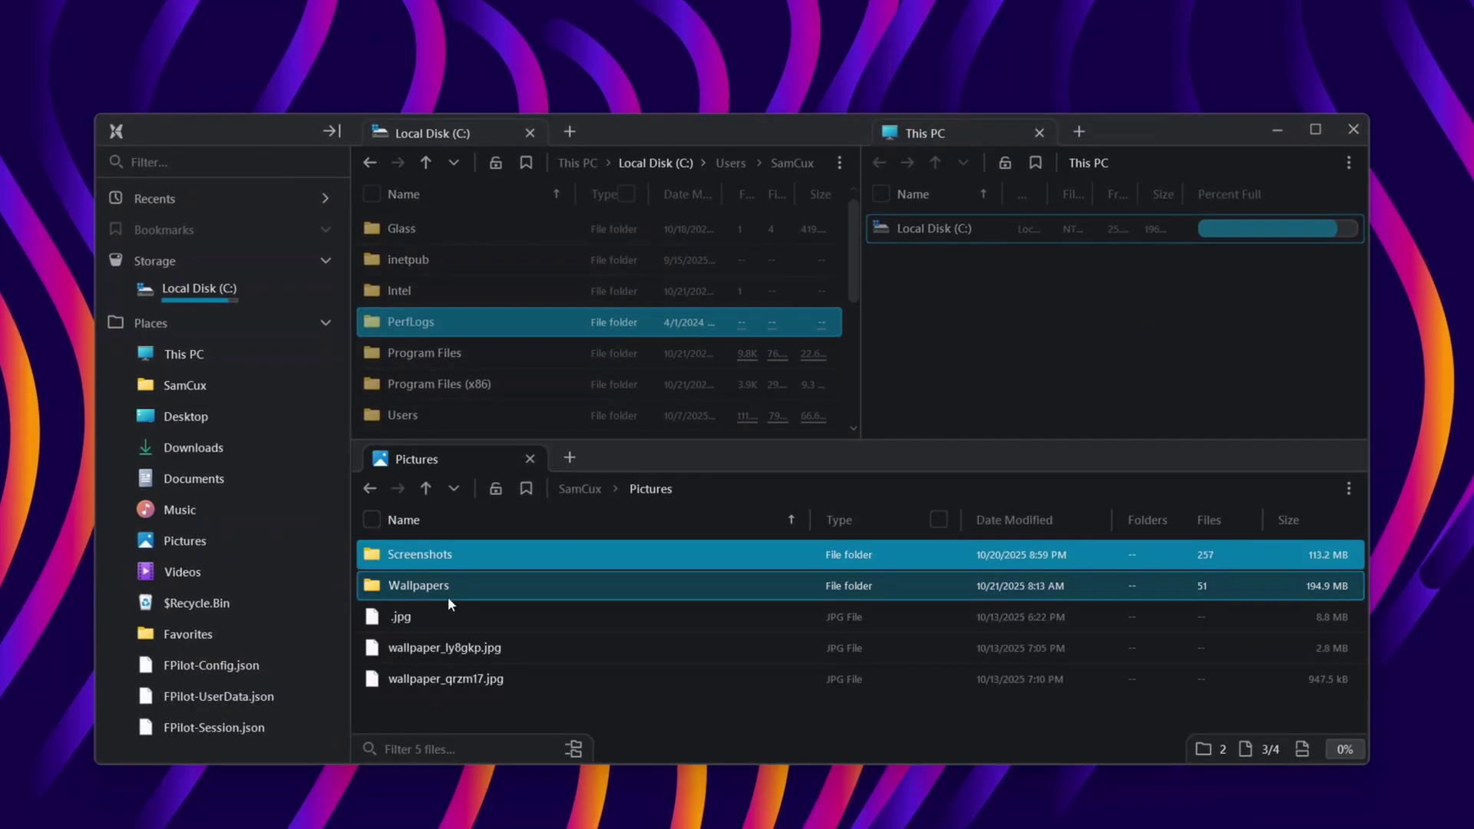
{"action": "double_click", "coordinate": [449, 593]}
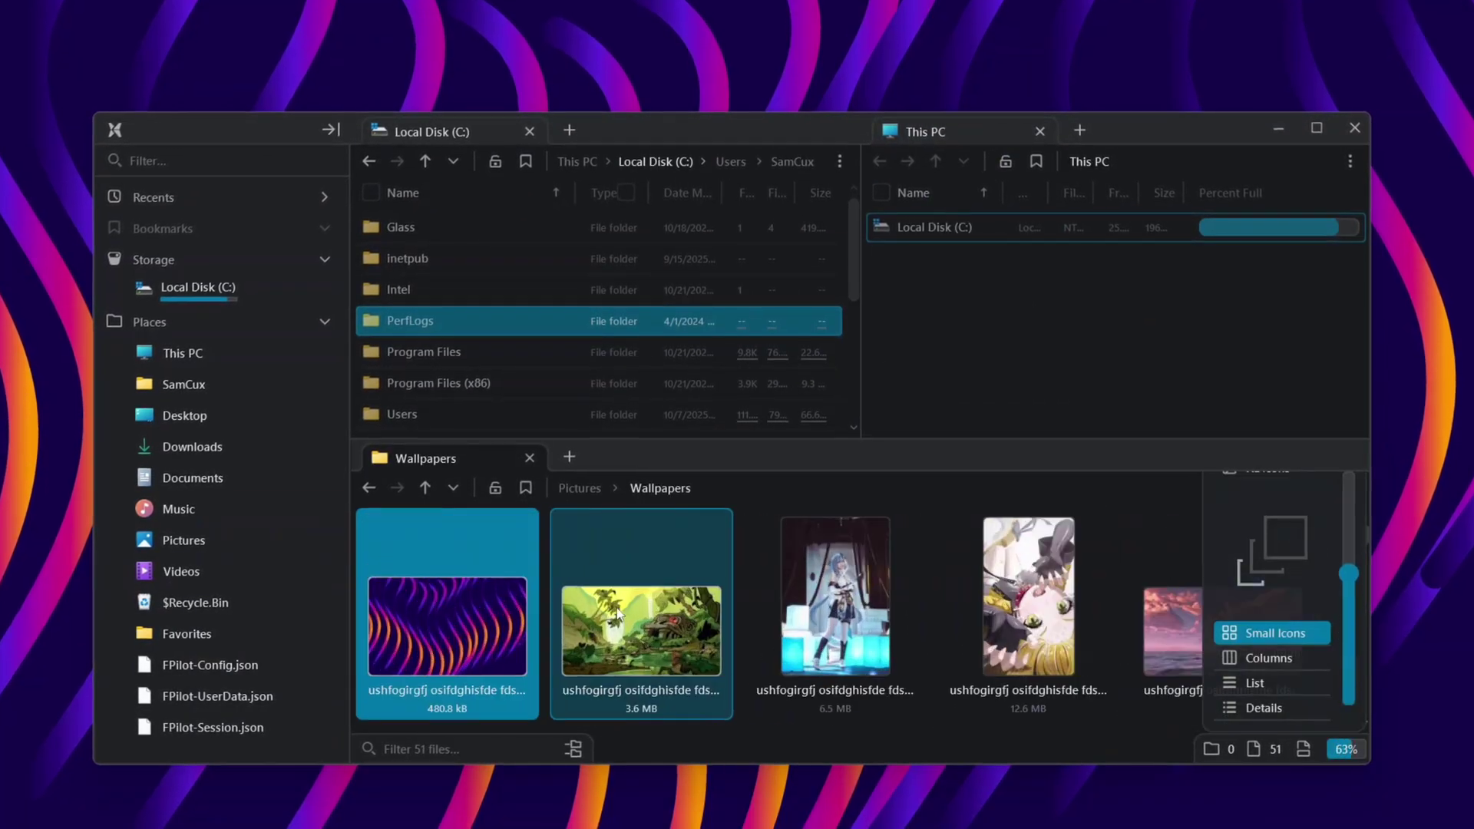
{"action": "scroll", "coordinate": [616, 614], "scroll_direction": "down", "scroll_amount": 3}
- Close the Local Disk (C:) tab and open a second Wallpapers tab
{"action": "left_click", "coordinate": [531, 132]}
{"action": "left_click_drag", "start_coordinate": [515, 132], "coordinate": [1317, 434]}
{"action": "left_click", "coordinate": [569, 129]}
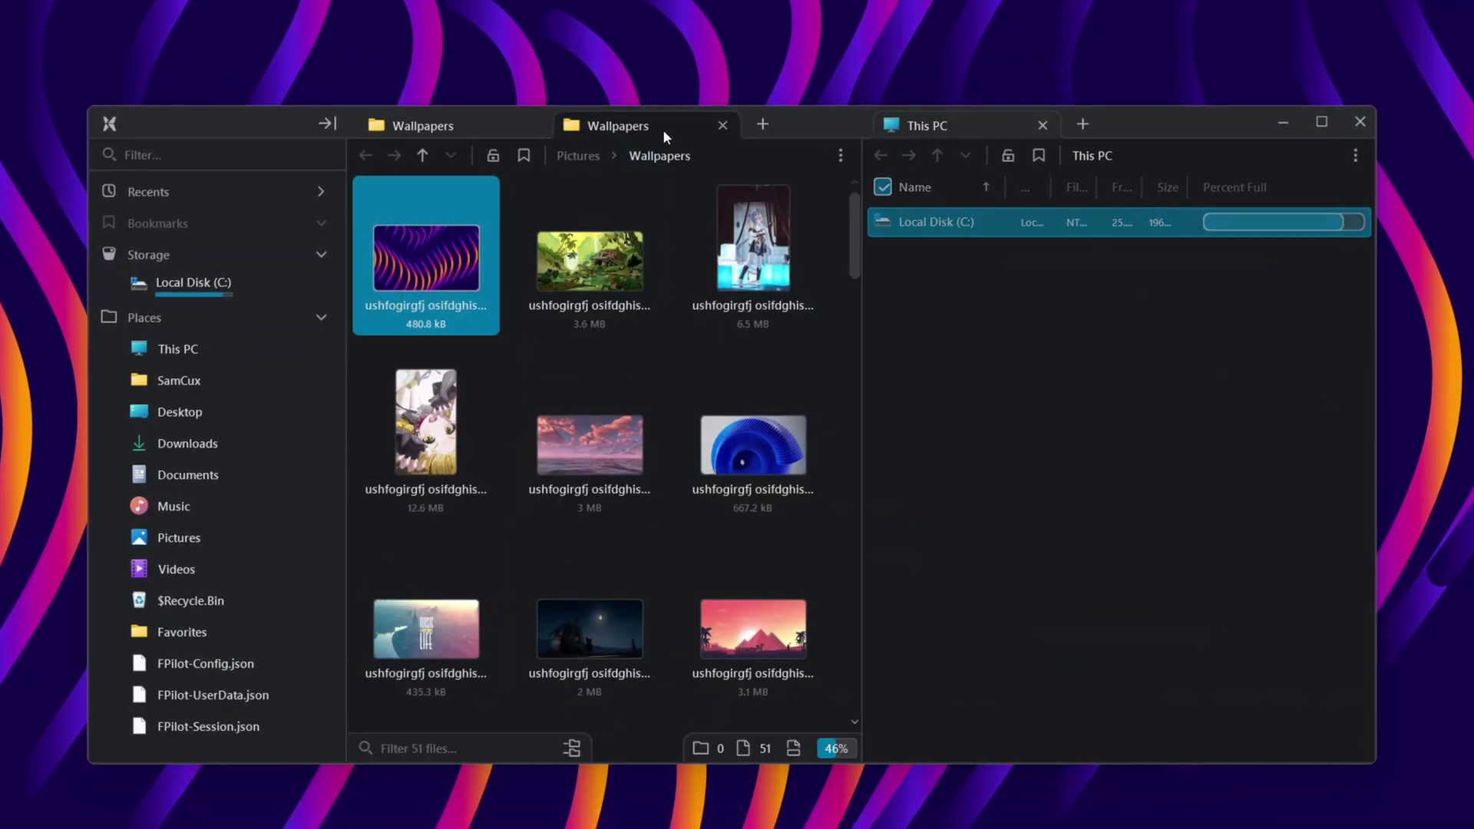
- Close the surplus tabs so only one Wallpapers panel remains, and enlarge its thumbnails to 63%
{"action": "middle_click", "coordinate": [665, 137]}
{"action": "key", "text": "ctrl+t"}
{"action": "middle_click", "coordinate": [1105, 126]}
{"action": "middle_click", "coordinate": [1025, 126]}
{"action": "scroll", "coordinate": [681, 356], "scroll_direction": "up", "scroll_amount": 3}
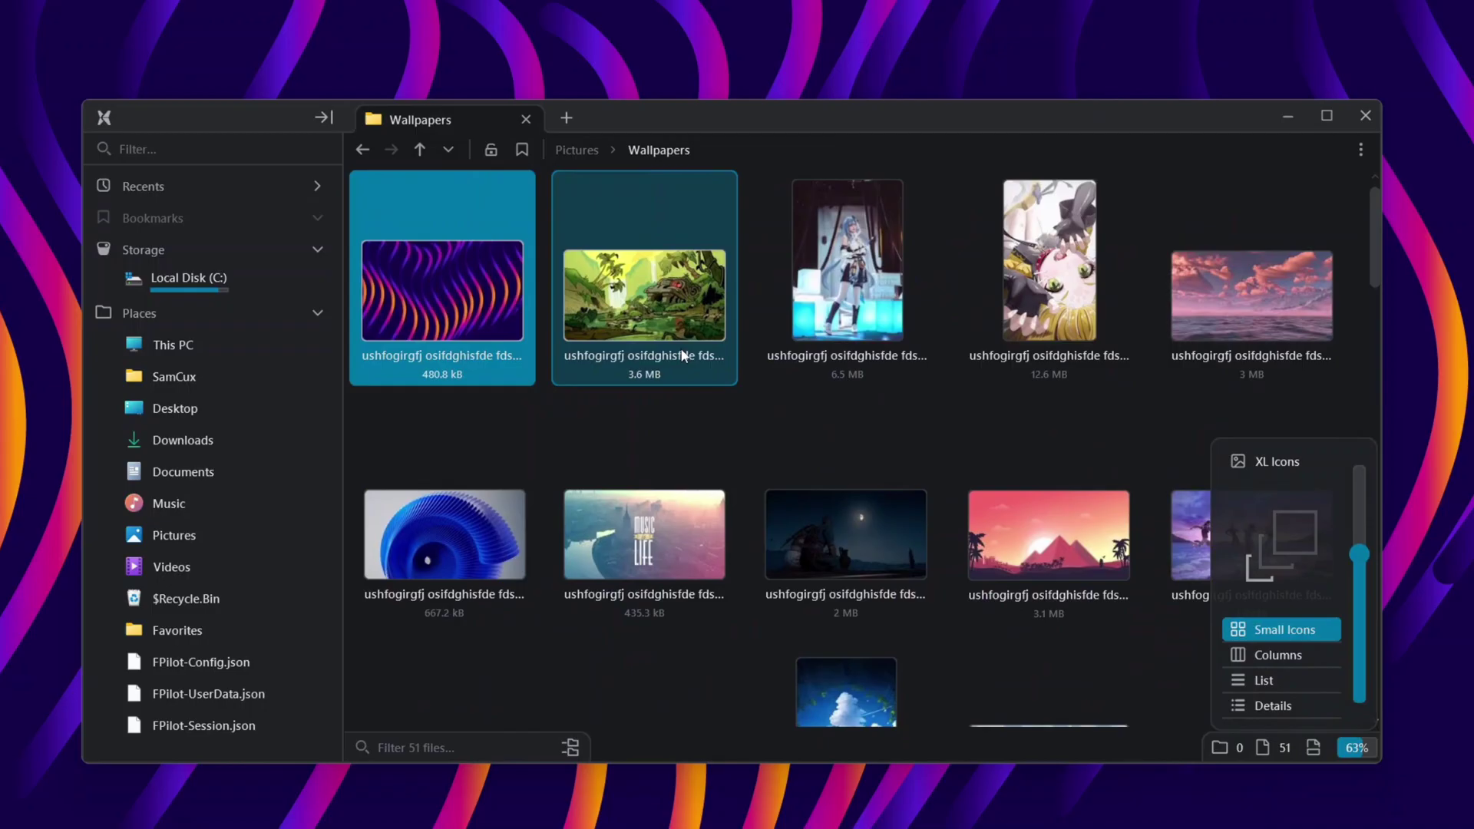
- Preview several images of the Wallpapers folder one after another in the inspector
{"action": "left_click", "coordinate": [682, 356]}
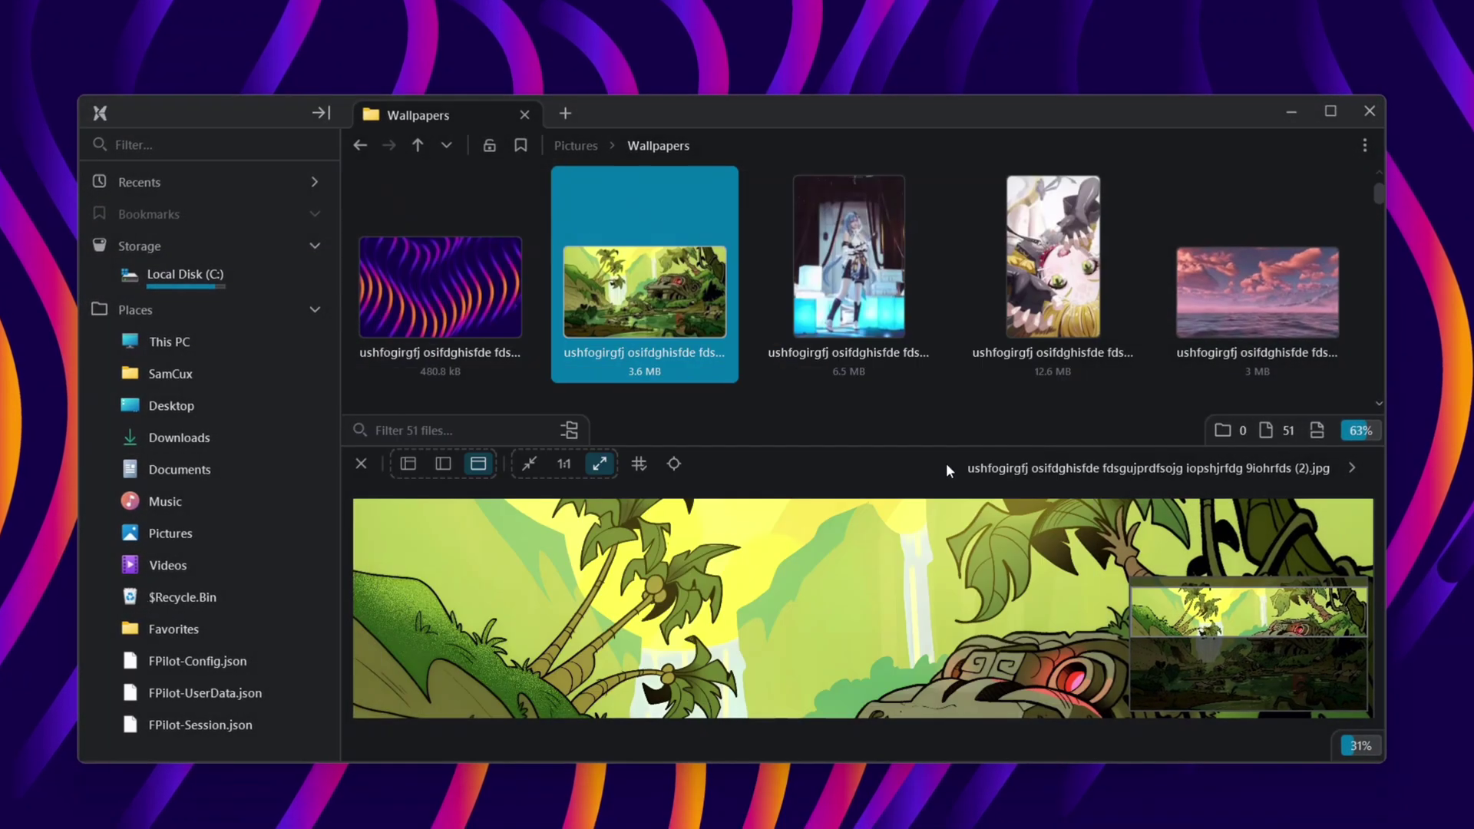
{"action": "key", "text": "Right"}
{"action": "key", "text": "Right"}
{"action": "key", "text": "Right"}
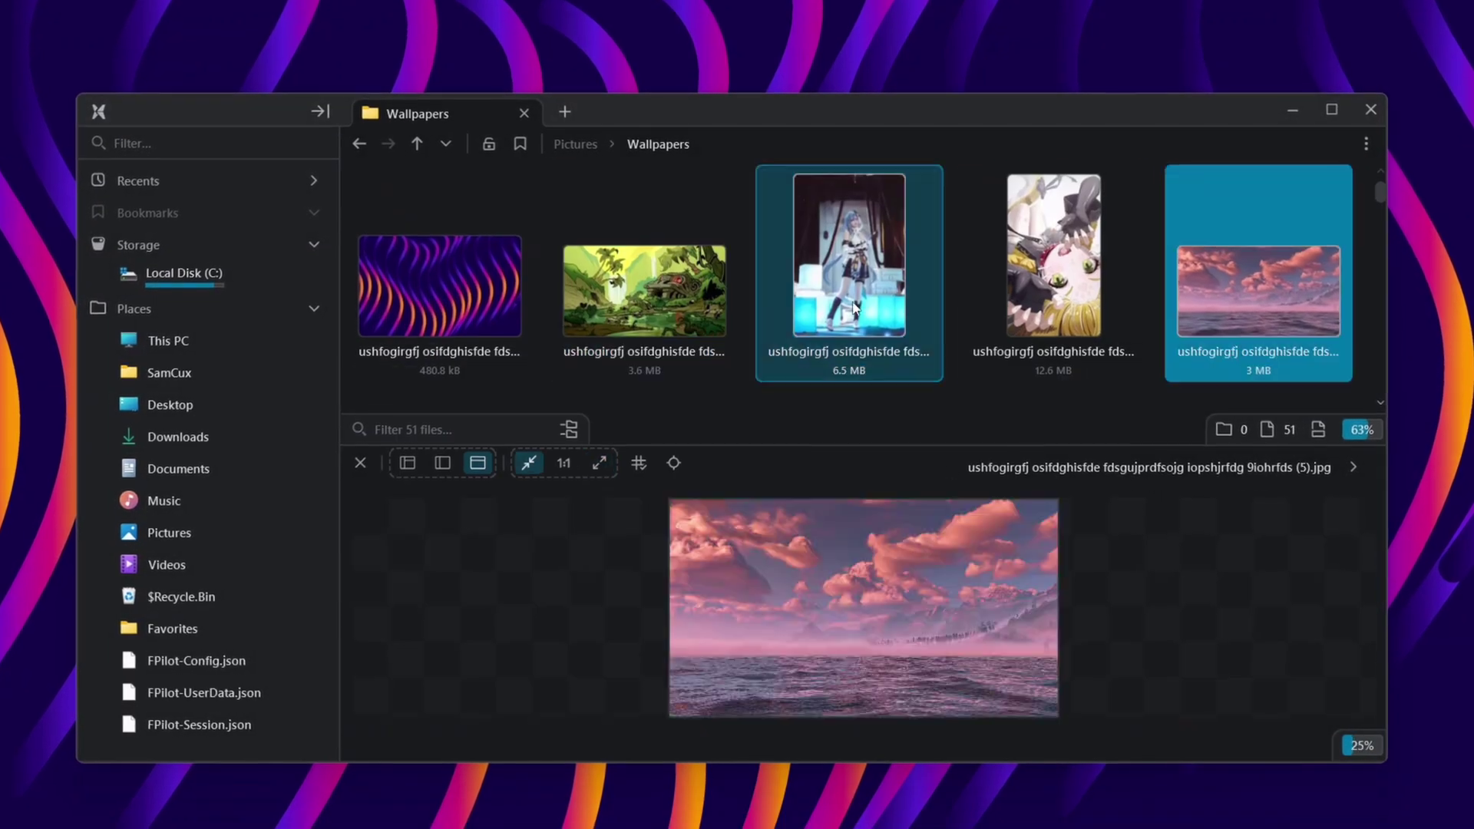
{"action": "left_click", "coordinate": [853, 309]}
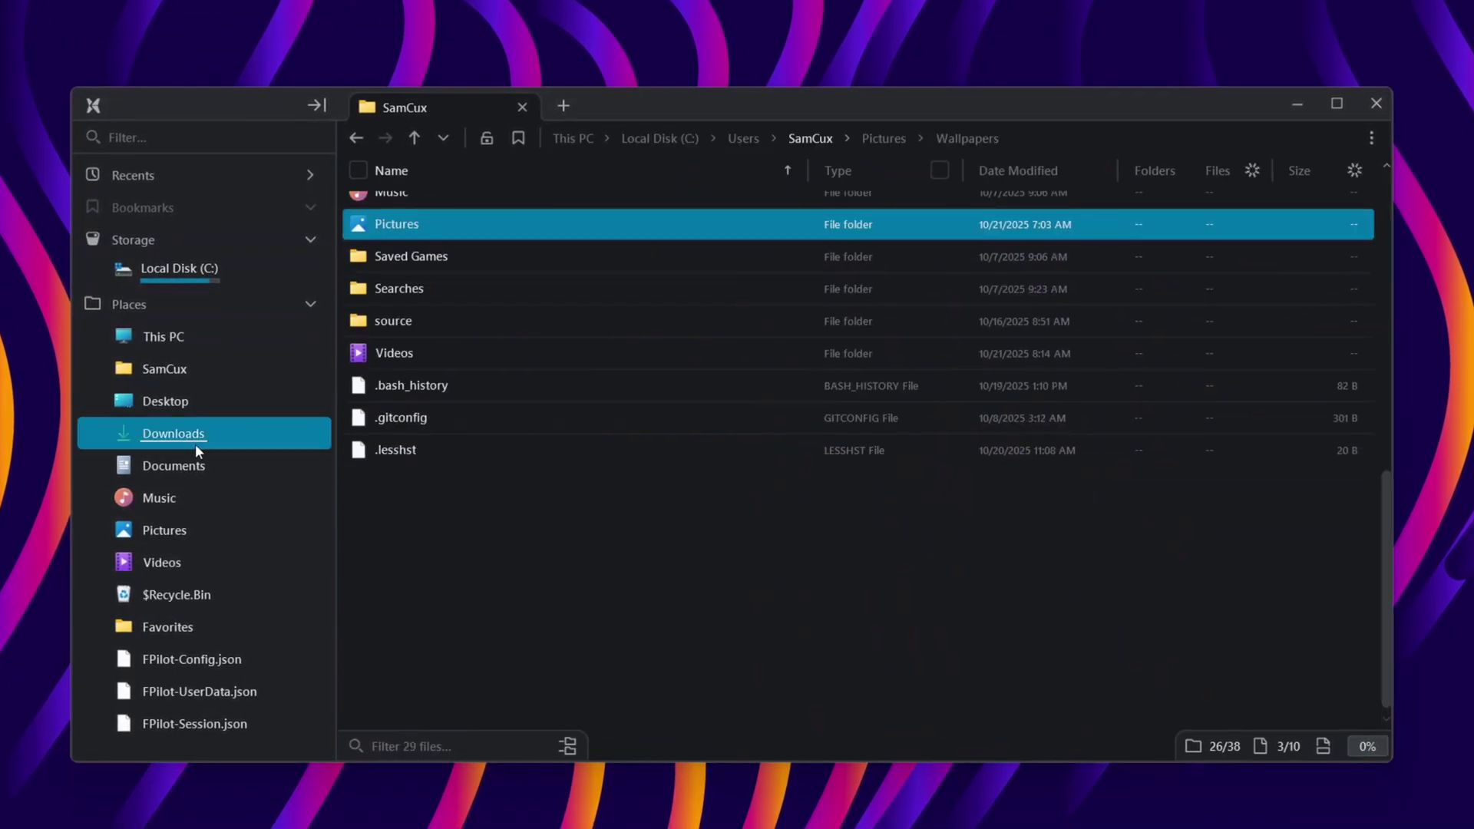
{"action": "left_click", "coordinate": [526, 303]}
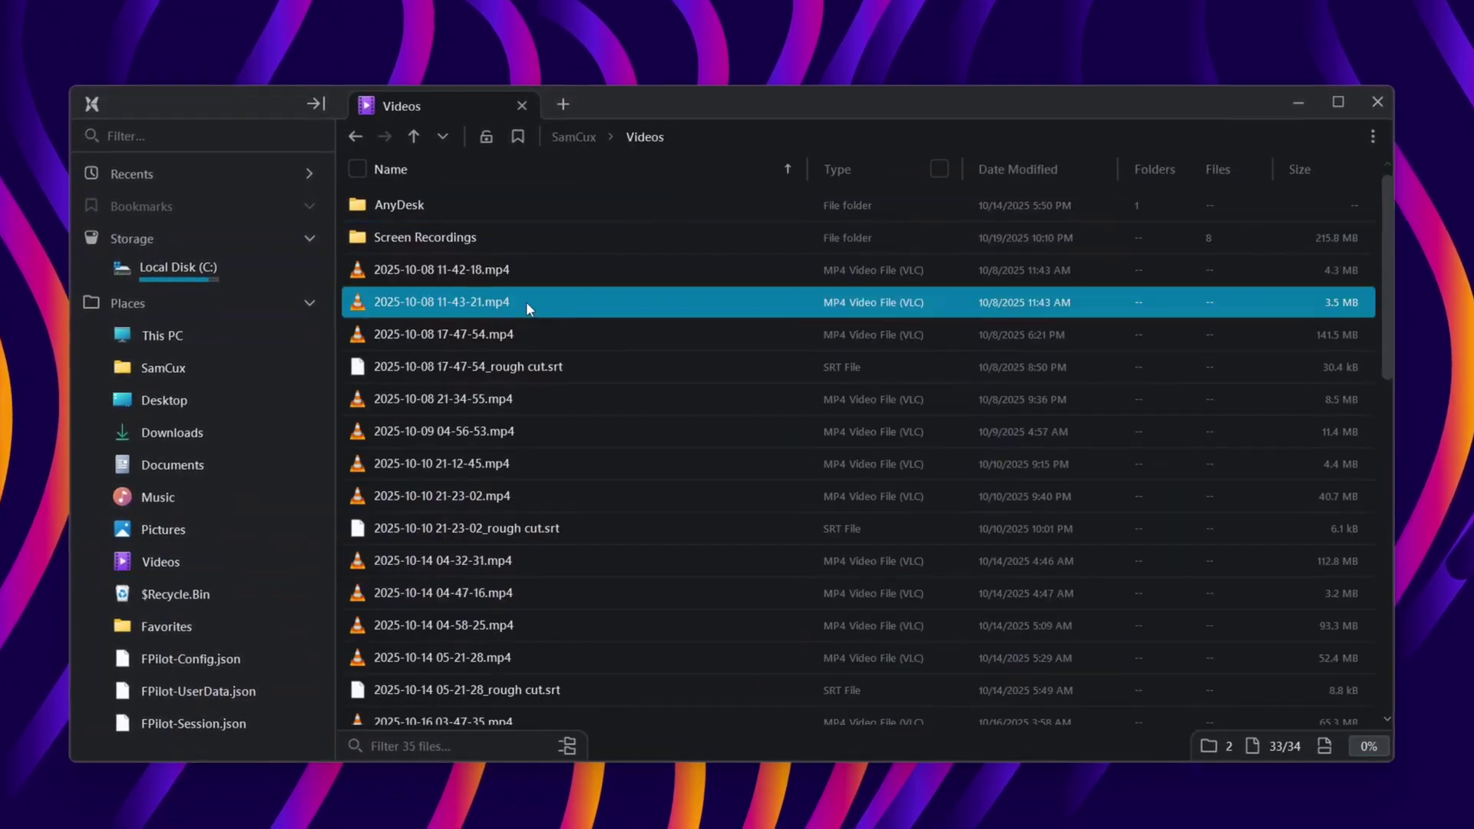
{"action": "scroll", "coordinate": [584, 361], "scroll_direction": "up", "scroll_amount": 2}
{"action": "key", "text": "space"}
{"action": "left_click", "coordinate": [439, 454]}
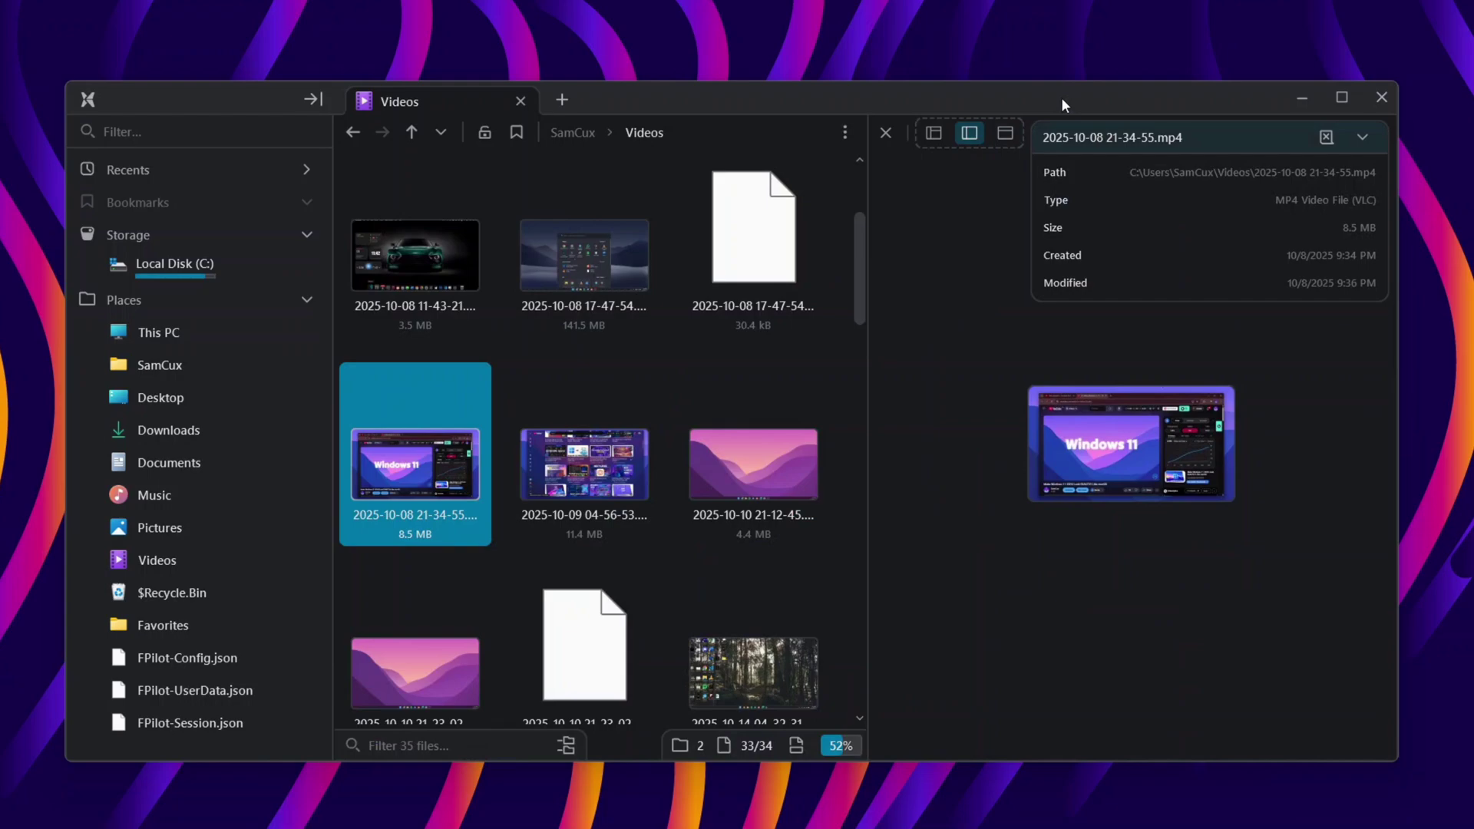
{"action": "left_click", "coordinate": [1004, 133]}
{"action": "left_click", "coordinate": [438, 454]}
{"action": "left_click", "coordinate": [587, 465]}
{"action": "key", "text": "Down"}
{"action": "left_click", "coordinate": [569, 280]}
{"action": "scroll", "coordinate": [568, 322], "scroll_direction": "down", "scroll_amount": 5}
{"action": "left_click", "coordinate": [537, 453]}
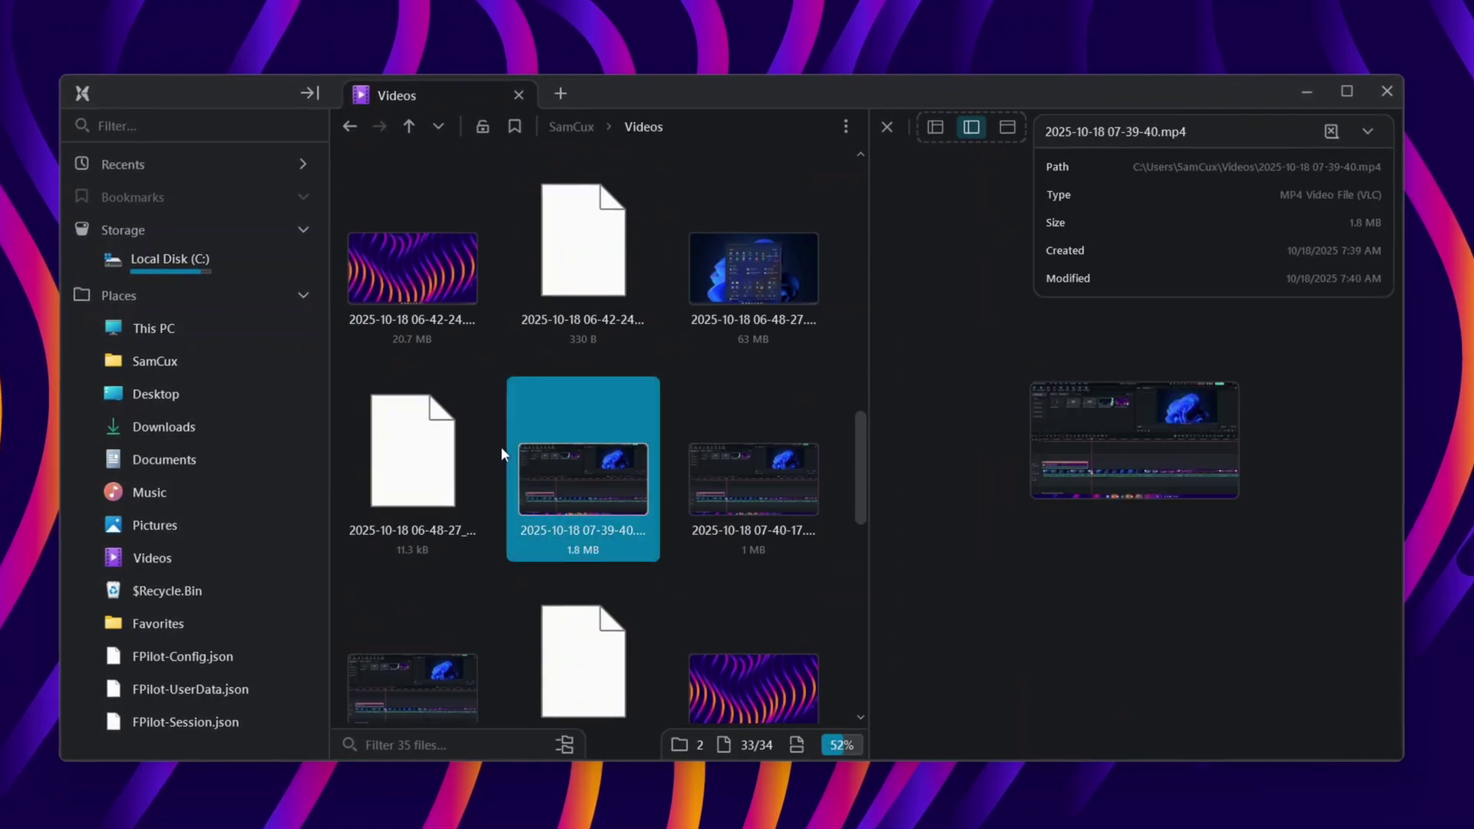
{"action": "key", "text": "Up"}
- Hide the sidebar and split the Wallpapers view into two side-by-side panels
{"action": "left_click", "coordinate": [83, 93]}
{"action": "left_click", "coordinate": [105, 134]}
{"action": "left_click", "coordinate": [572, 310]}
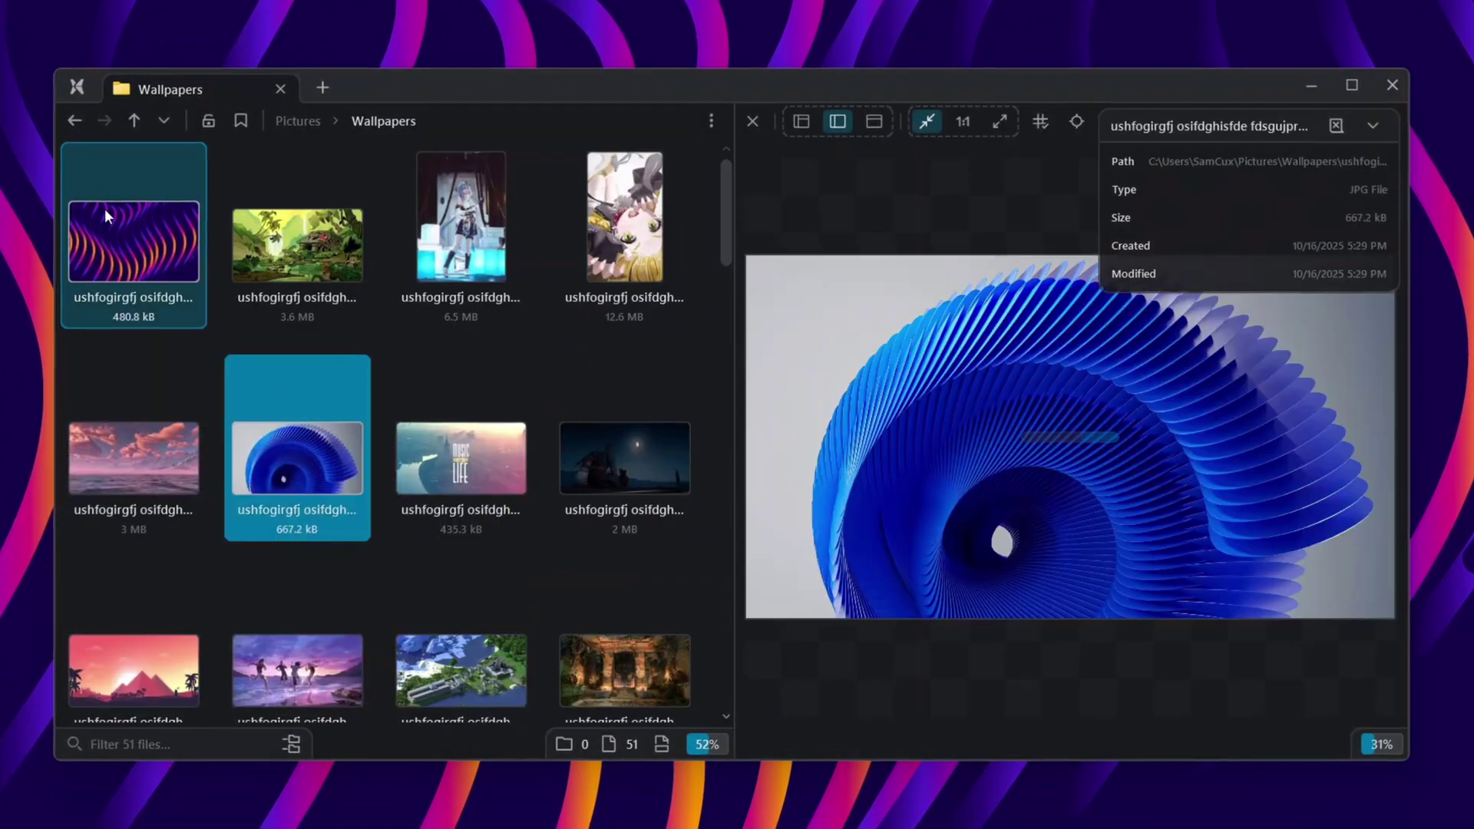
{"action": "key", "text": "ctrl+shift+p"}
{"action": "left_click", "coordinate": [831, 385]}
- Open the program options, try different font sizes and reduce the spacing between list items
{"action": "left_click", "coordinate": [76, 86]}
{"action": "left_click", "coordinate": [146, 292]}
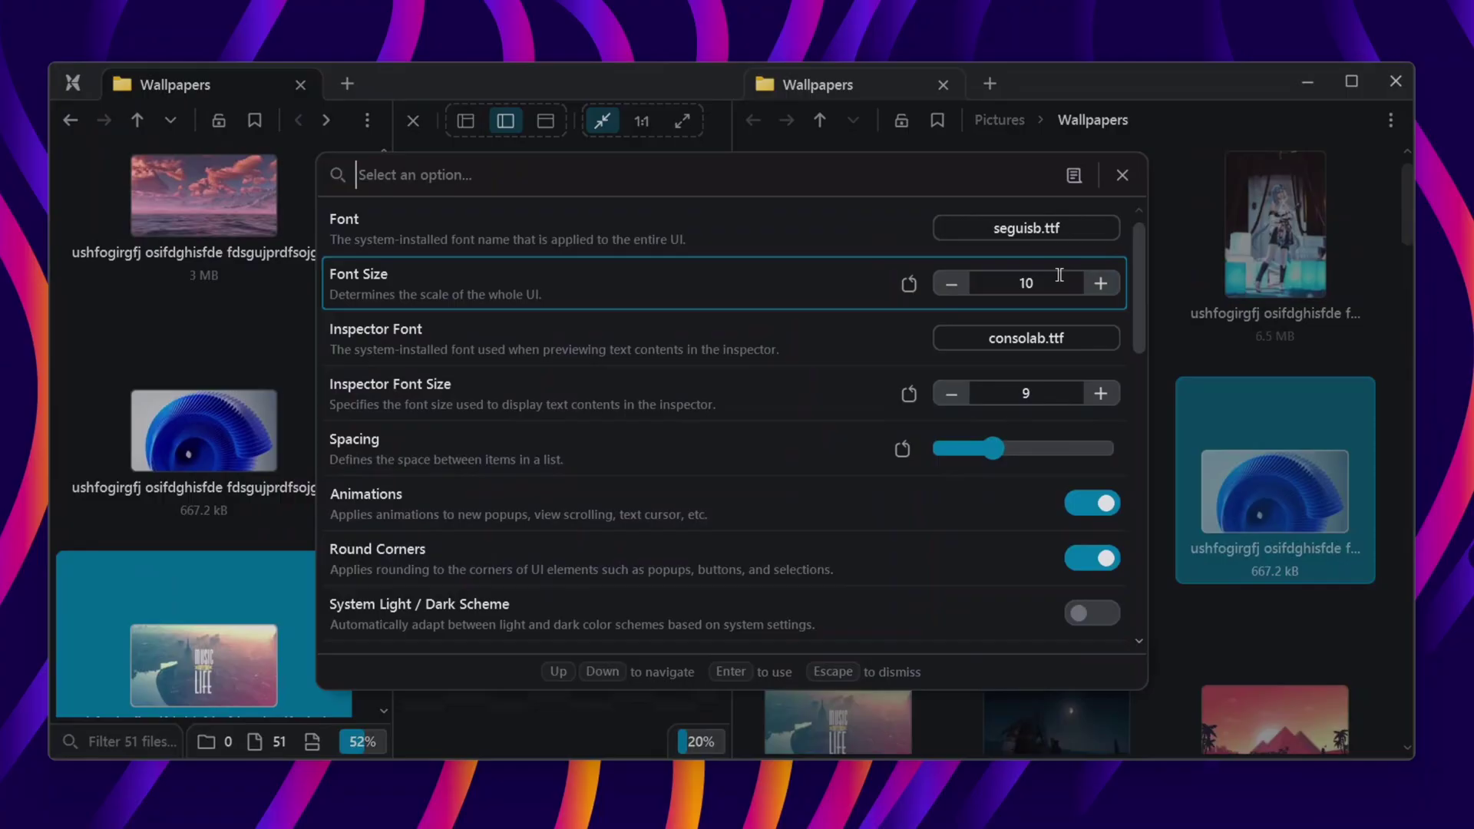
{"action": "left_click", "coordinate": [949, 281]}
{"action": "left_click", "coordinate": [939, 271]}
{"action": "left_click", "coordinate": [1033, 244]}
{"action": "left_click", "coordinate": [1068, 264]}
{"action": "left_click_drag", "start_coordinate": [1002, 445], "coordinate": [959, 503]}
{"action": "scroll", "coordinate": [1067, 526], "scroll_direction": "down", "scroll_amount": 3}
{"action": "scroll", "coordinate": [1030, 515], "scroll_direction": "up", "scroll_amount": 2}
- Try the Pollux, Regulus and Altair color schemes in the options
{"action": "left_click", "coordinate": [1058, 485]}
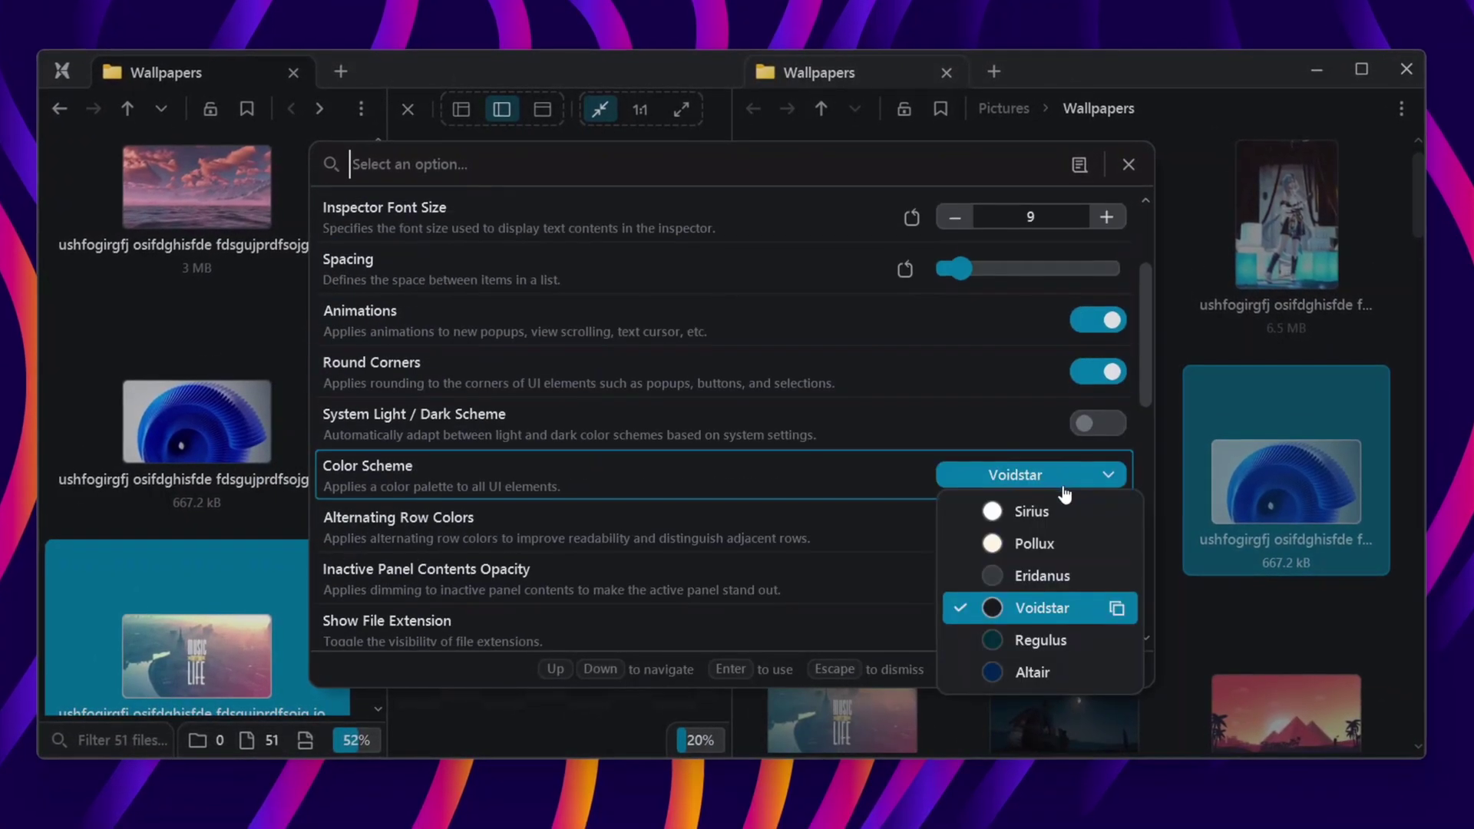
{"action": "left_click", "coordinate": [1044, 543]}
{"action": "left_click", "coordinate": [1052, 476]}
{"action": "left_click", "coordinate": [1040, 640]}
{"action": "left_click", "coordinate": [1048, 476]}
{"action": "left_click", "coordinate": [1040, 672]}
{"action": "left_click", "coordinate": [1059, 477]}
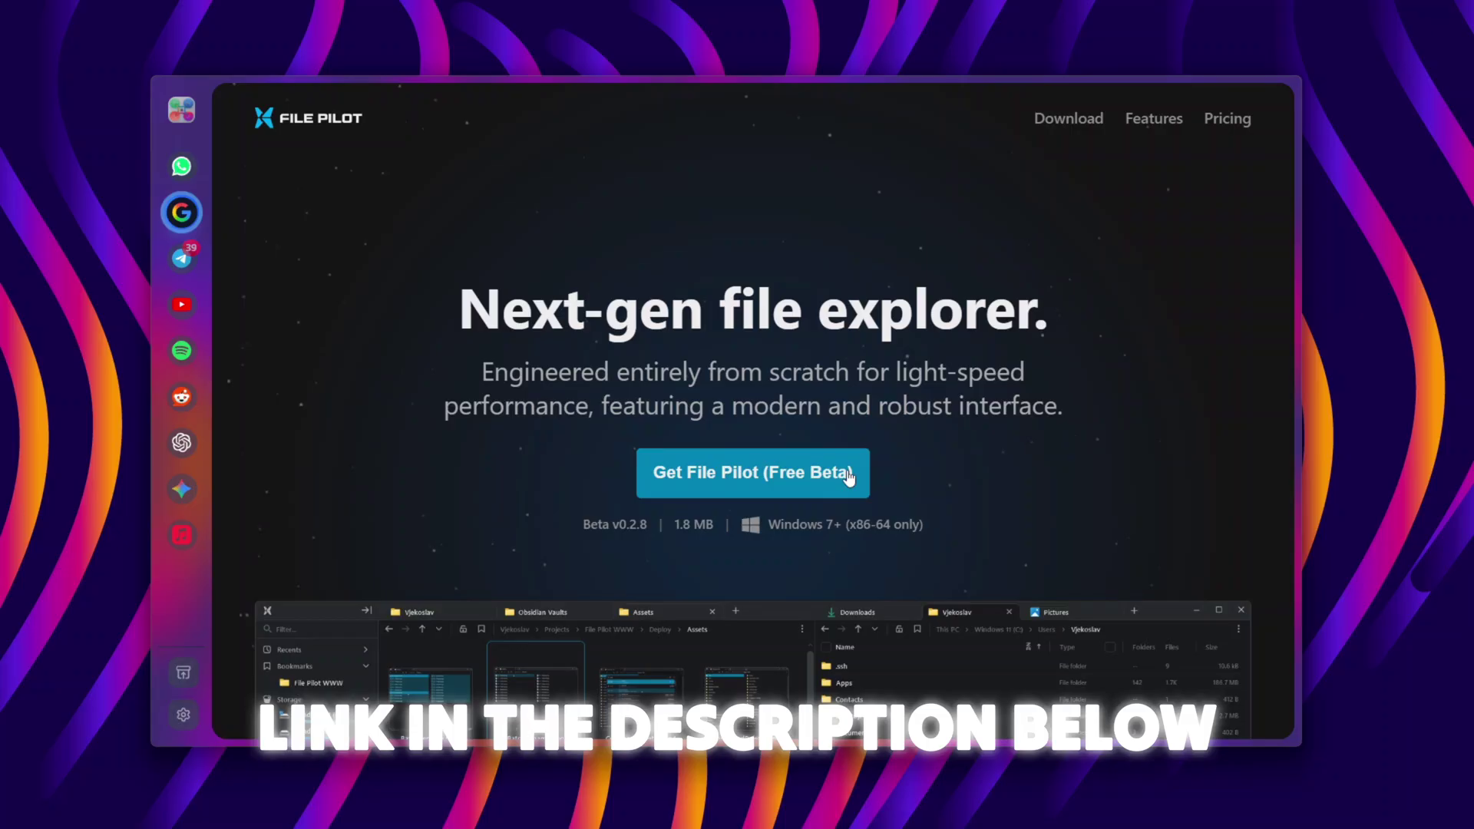
- On the File Pilot website, go to the download page and download the free beta of the standalone executable
{"action": "left_click", "coordinate": [724, 482]}
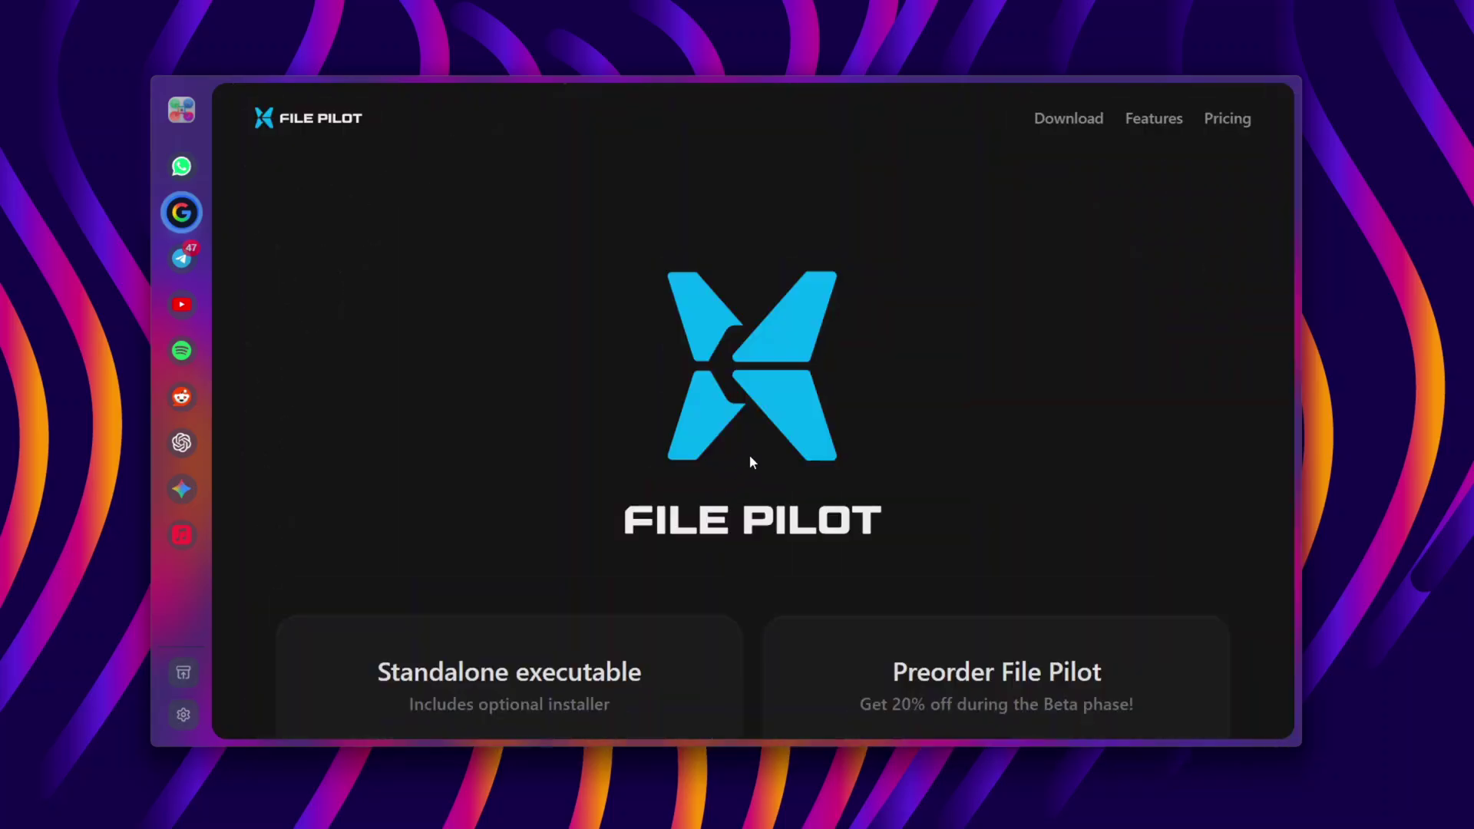
{"action": "scroll", "coordinate": [737, 495], "scroll_direction": "down", "scroll_amount": 2}
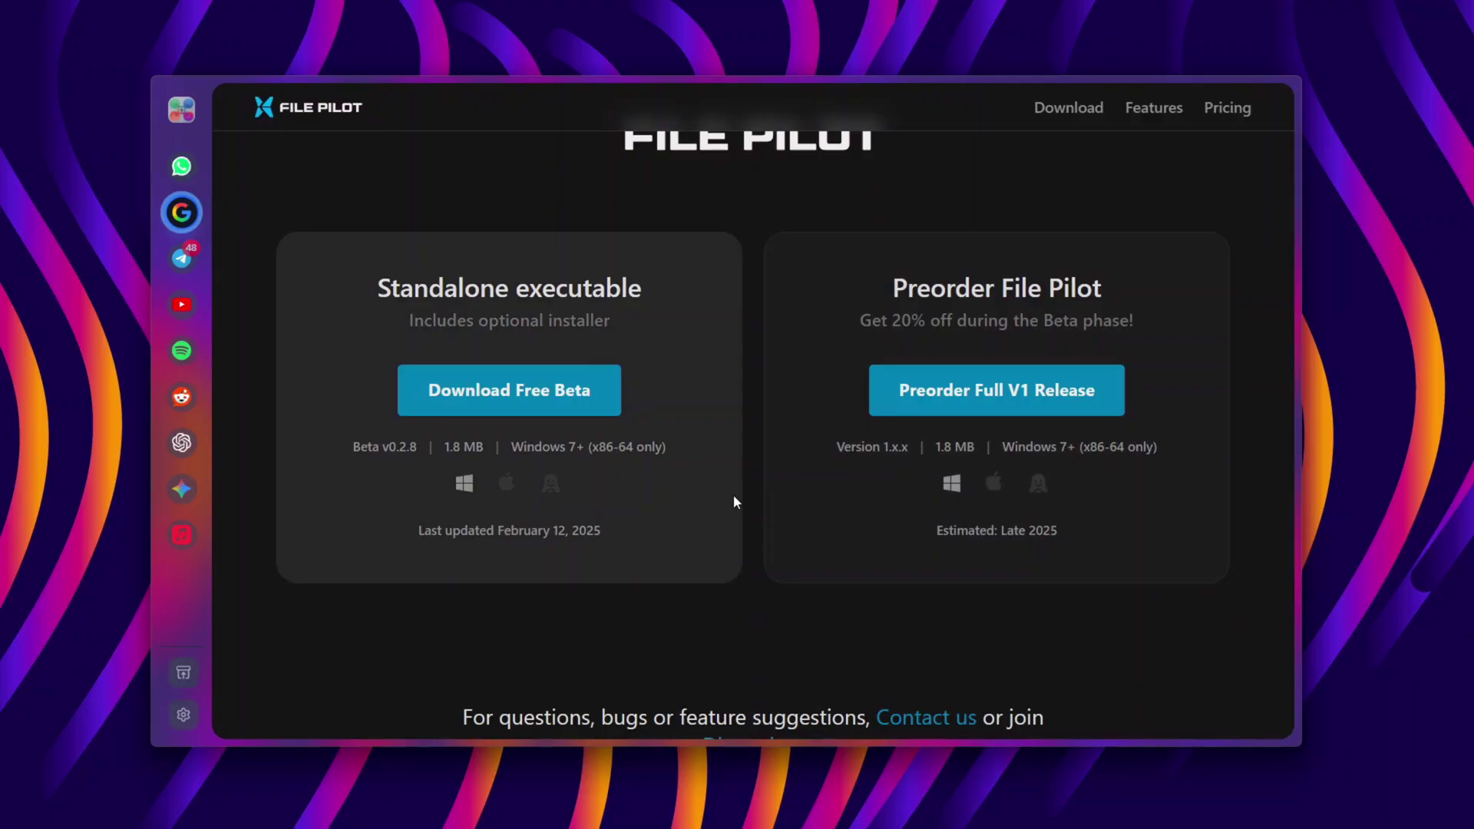
{"action": "left_click", "coordinate": [558, 408]}
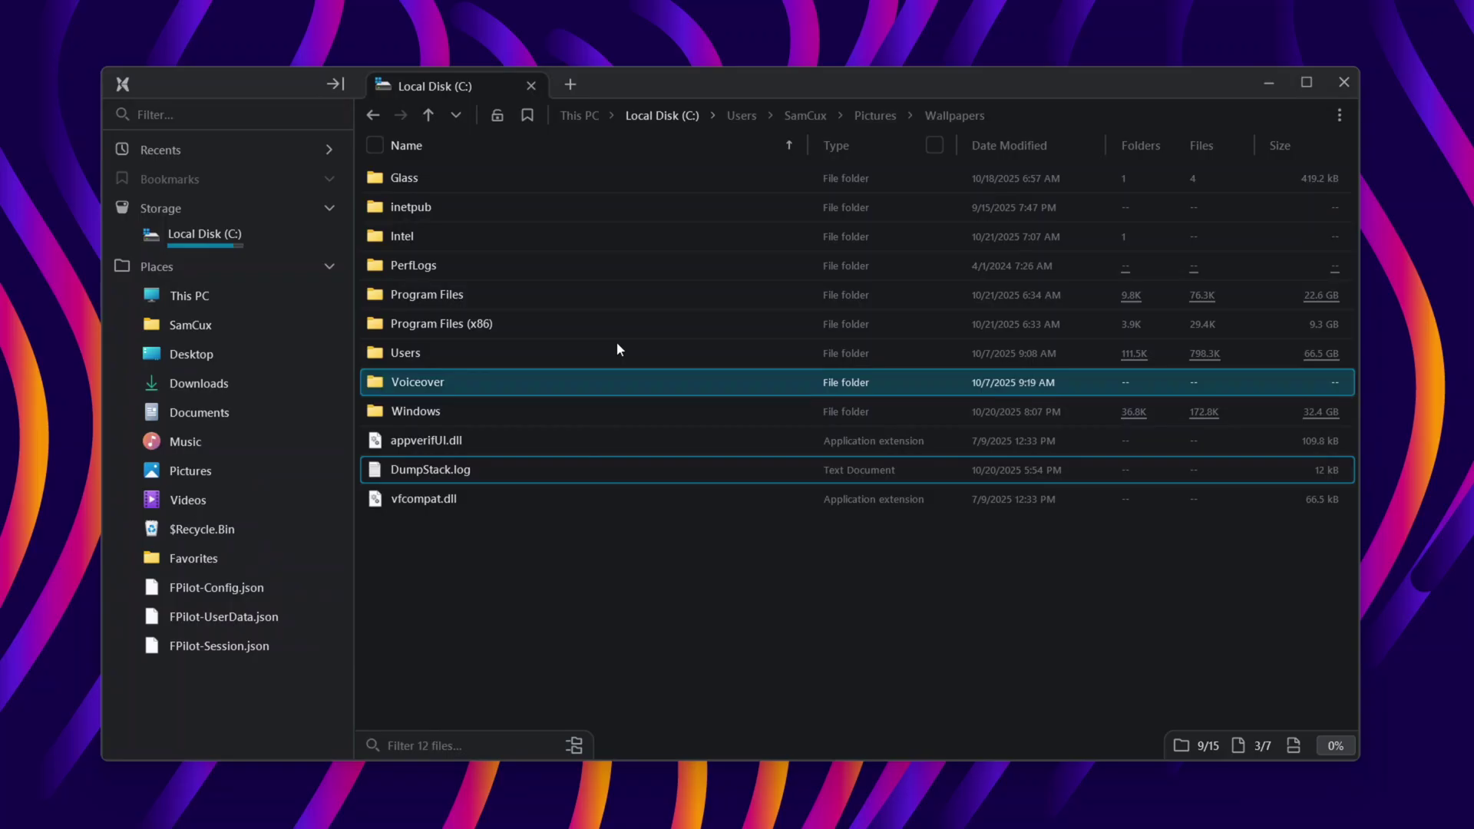
- In File Pilot, open three additional Local Disk (C:) tabs and close them again
{"action": "left_click", "coordinate": [567, 85]}
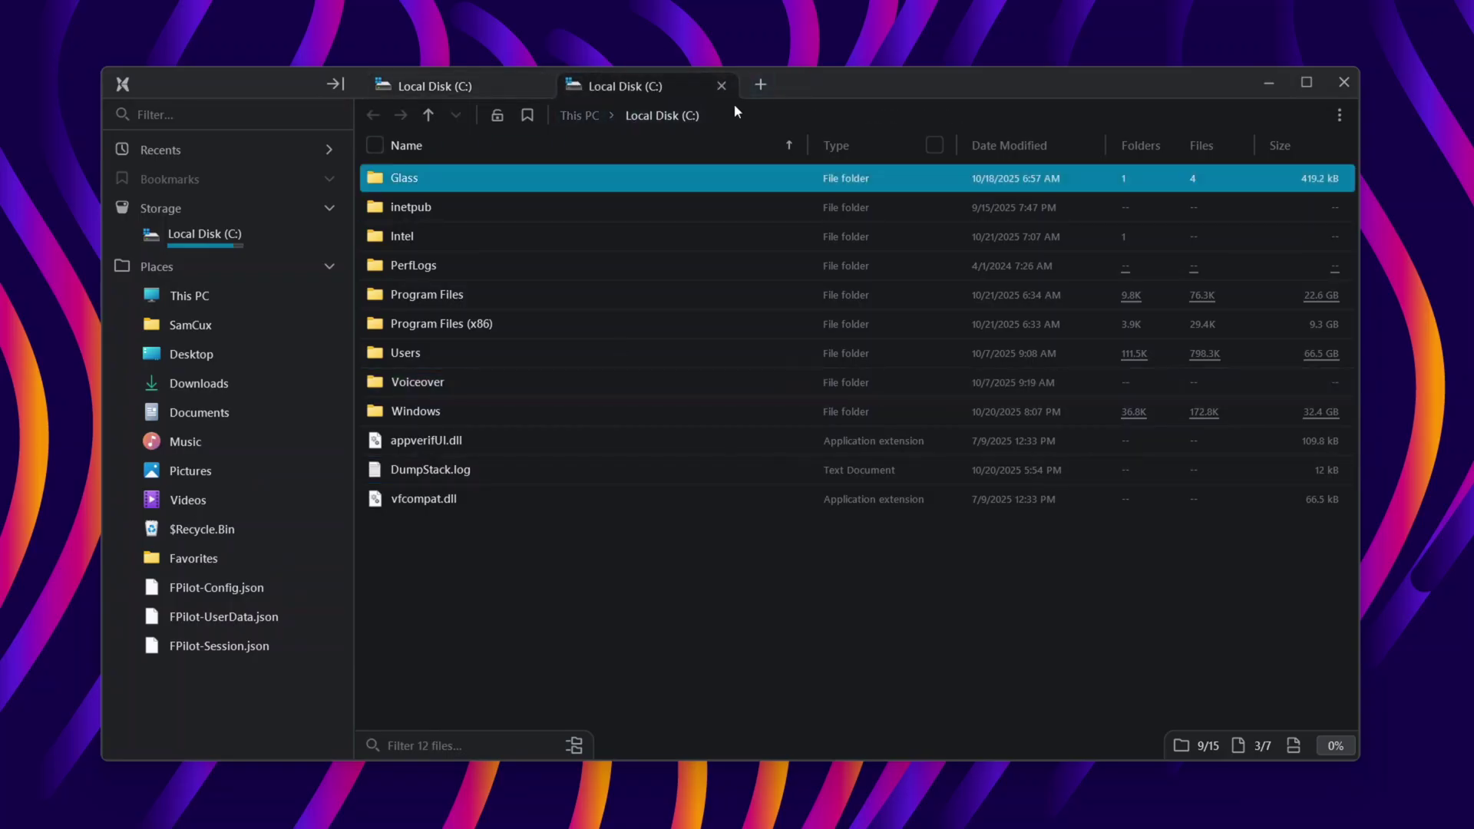
{"action": "left_click", "coordinate": [760, 83]}
{"action": "left_click", "coordinate": [950, 84]}
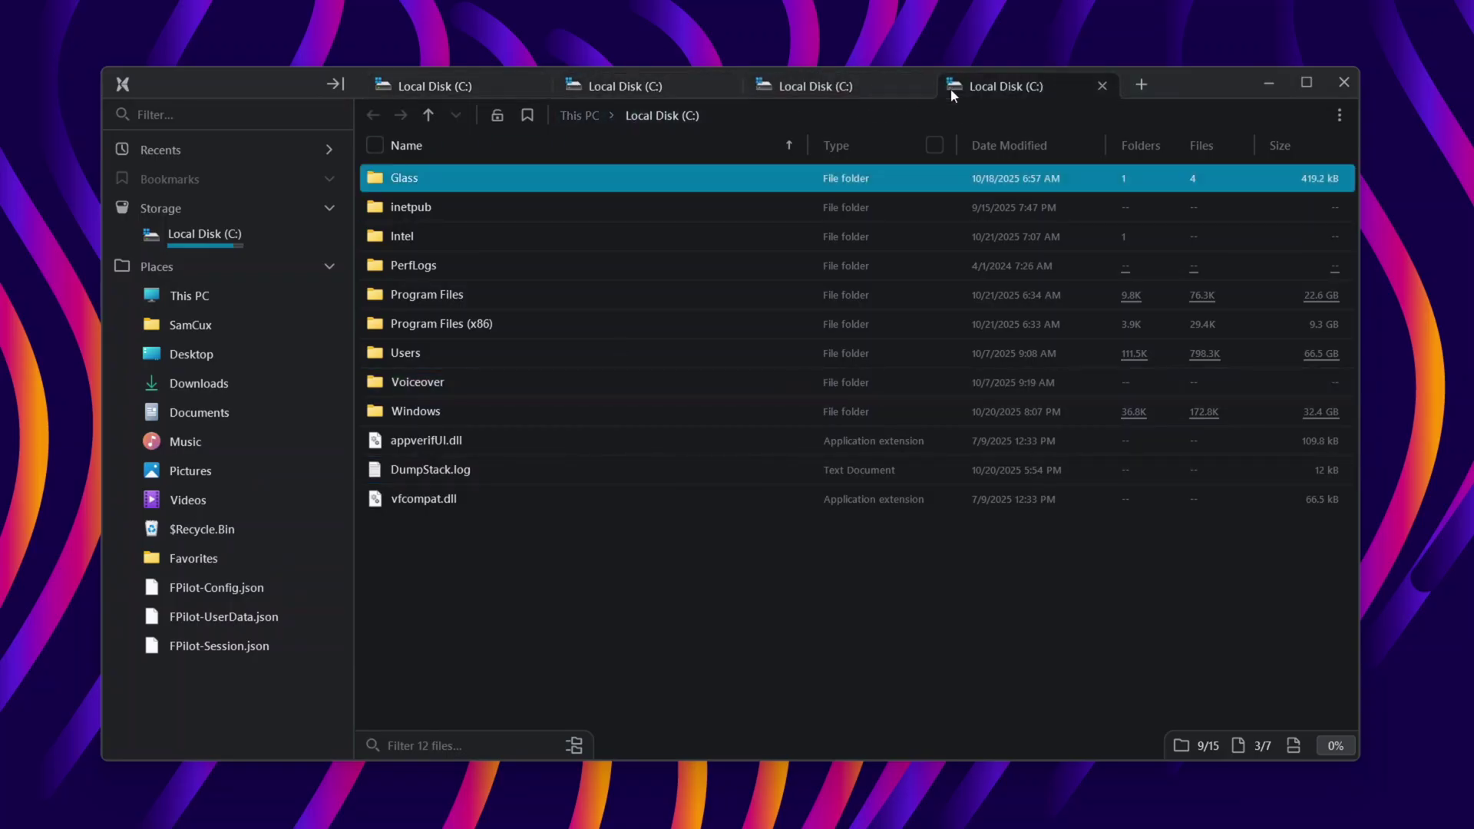
{"action": "left_click", "coordinate": [912, 85]}
{"action": "left_click", "coordinate": [721, 86]}
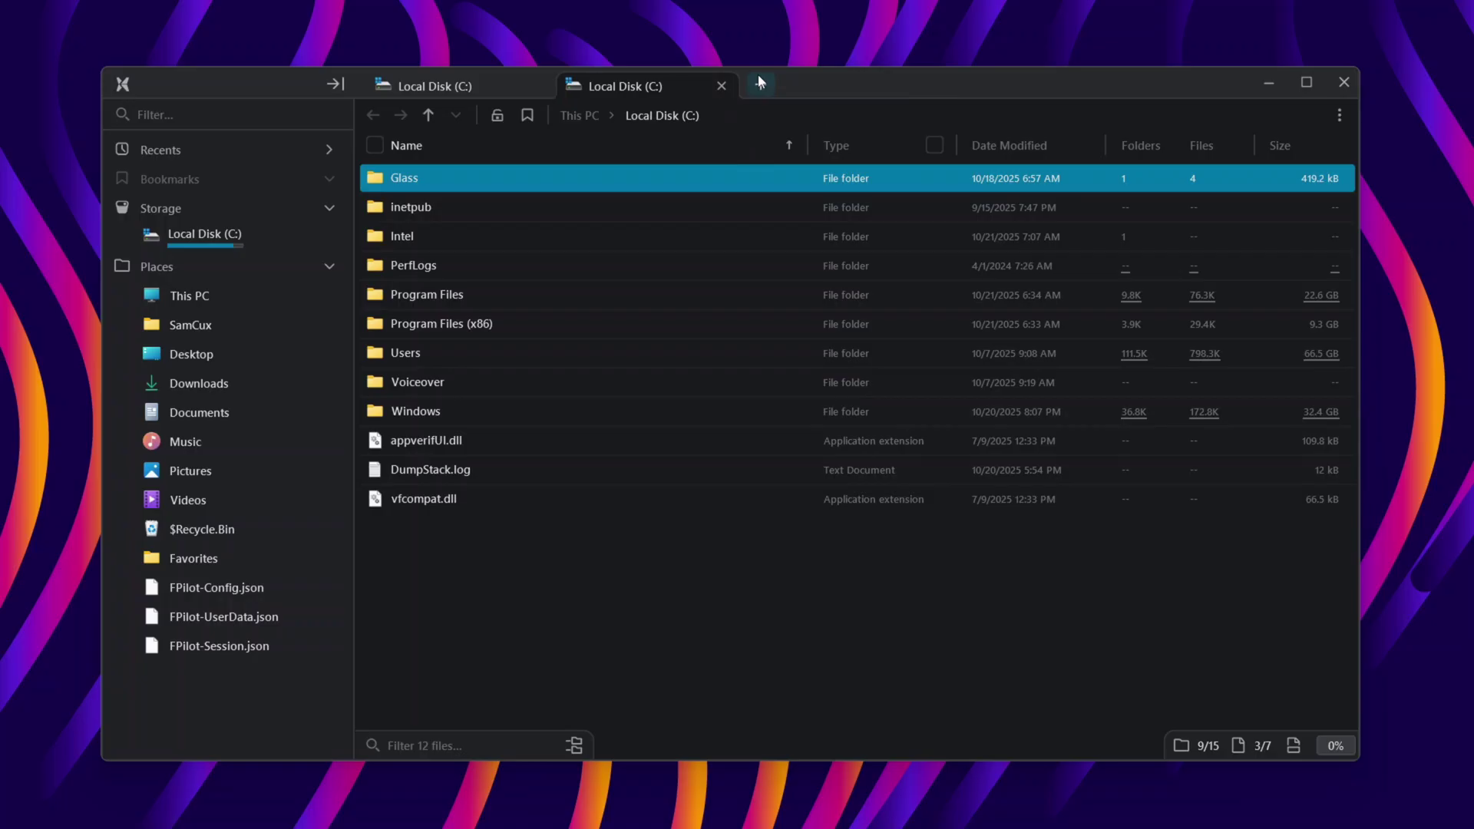
{"action": "left_click", "coordinate": [722, 86]}
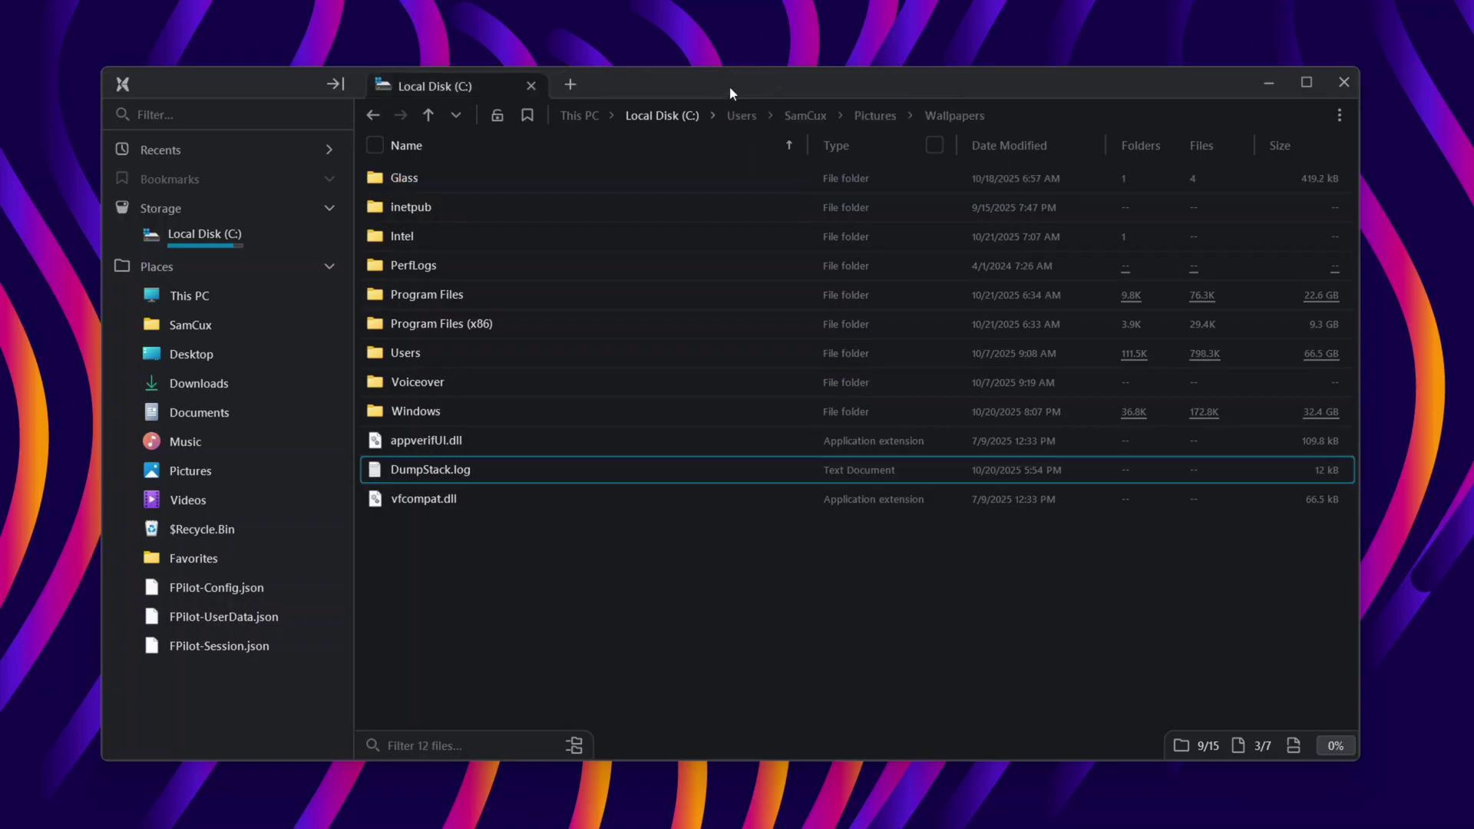
- Open Local Disk (C:) from This PC, and collapse and re-expand the Places group in the sidebar
{"action": "left_click", "coordinate": [280, 291]}
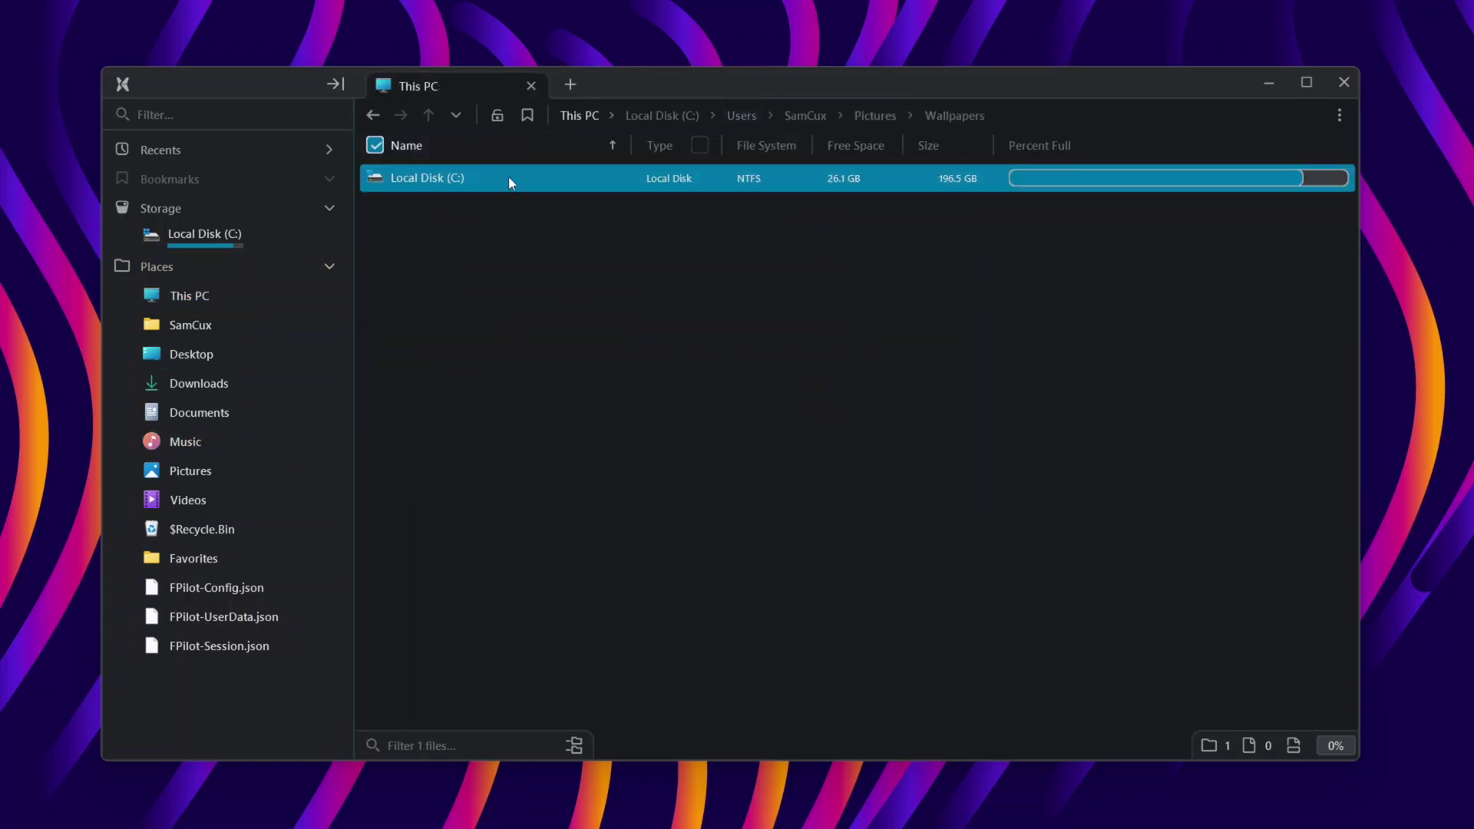
{"action": "left_click", "coordinate": [531, 315]}
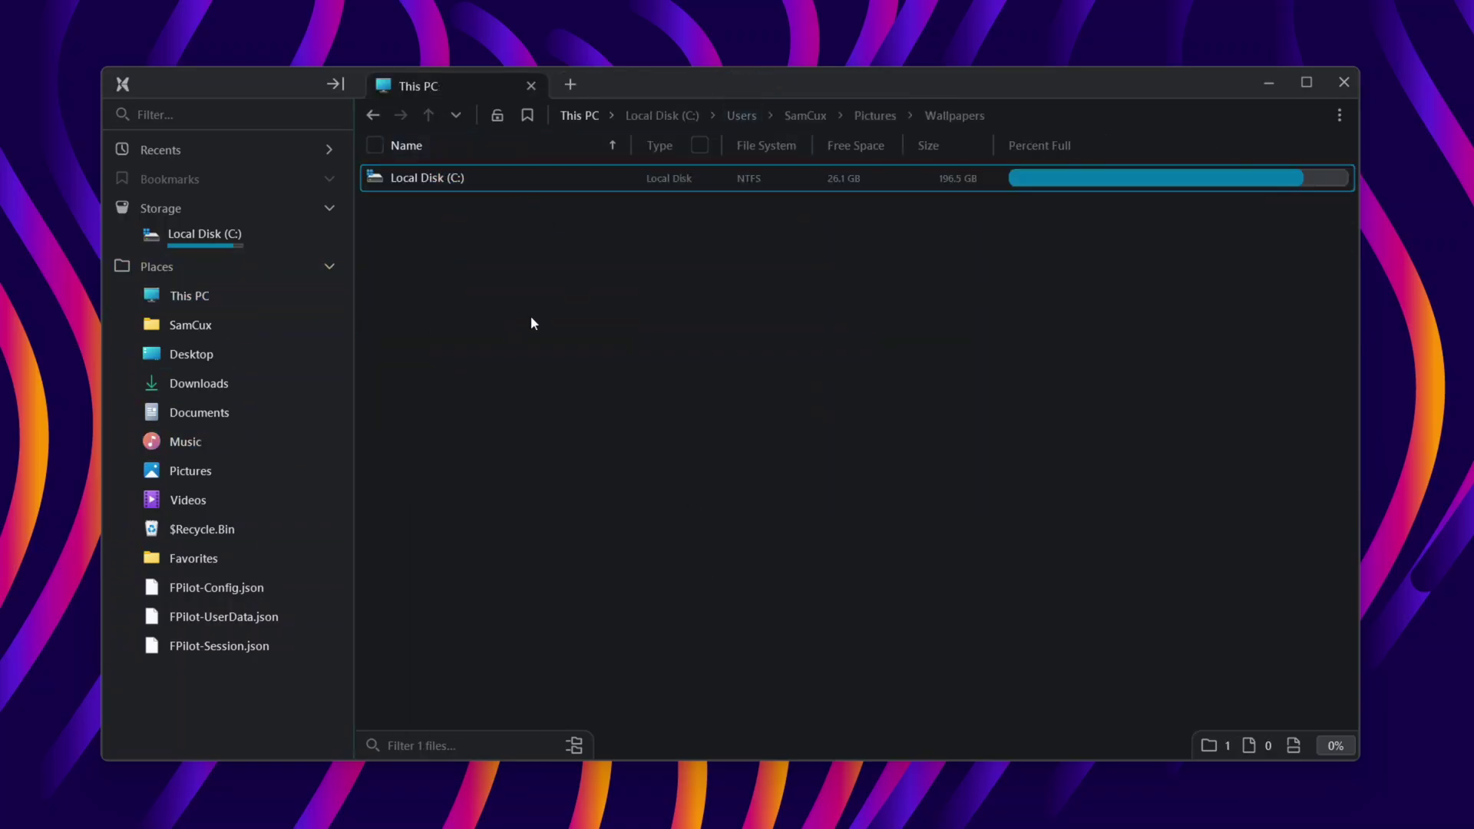
{"action": "double_click", "coordinate": [494, 177]}
{"action": "left_click", "coordinate": [264, 267]}
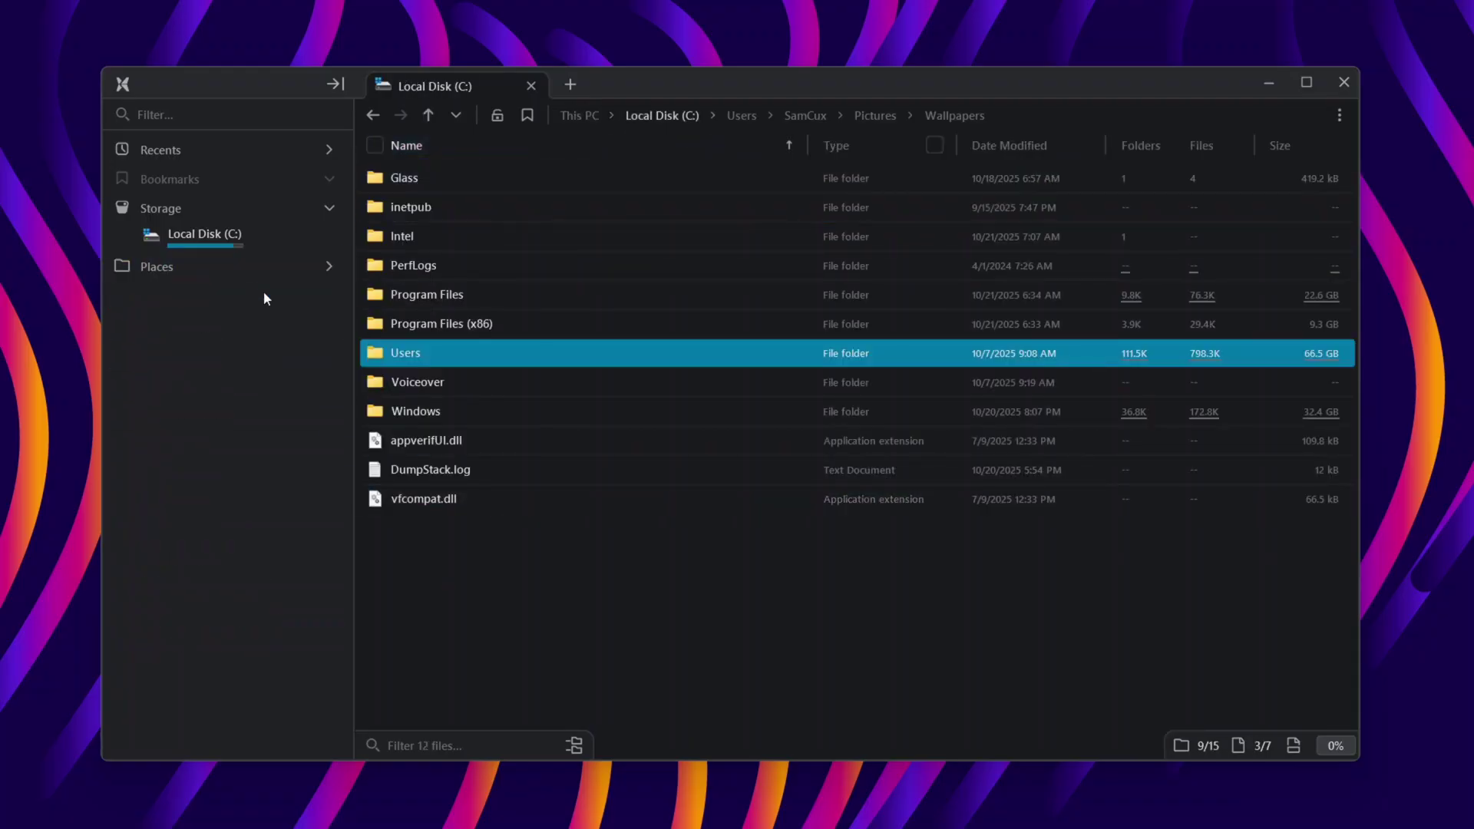
{"action": "left_click", "coordinate": [270, 267]}
- Go through This PC to Local Disk (C:) and open the PerfLogs folder
{"action": "left_click", "coordinate": [258, 300]}
{"action": "double_click", "coordinate": [592, 176]}
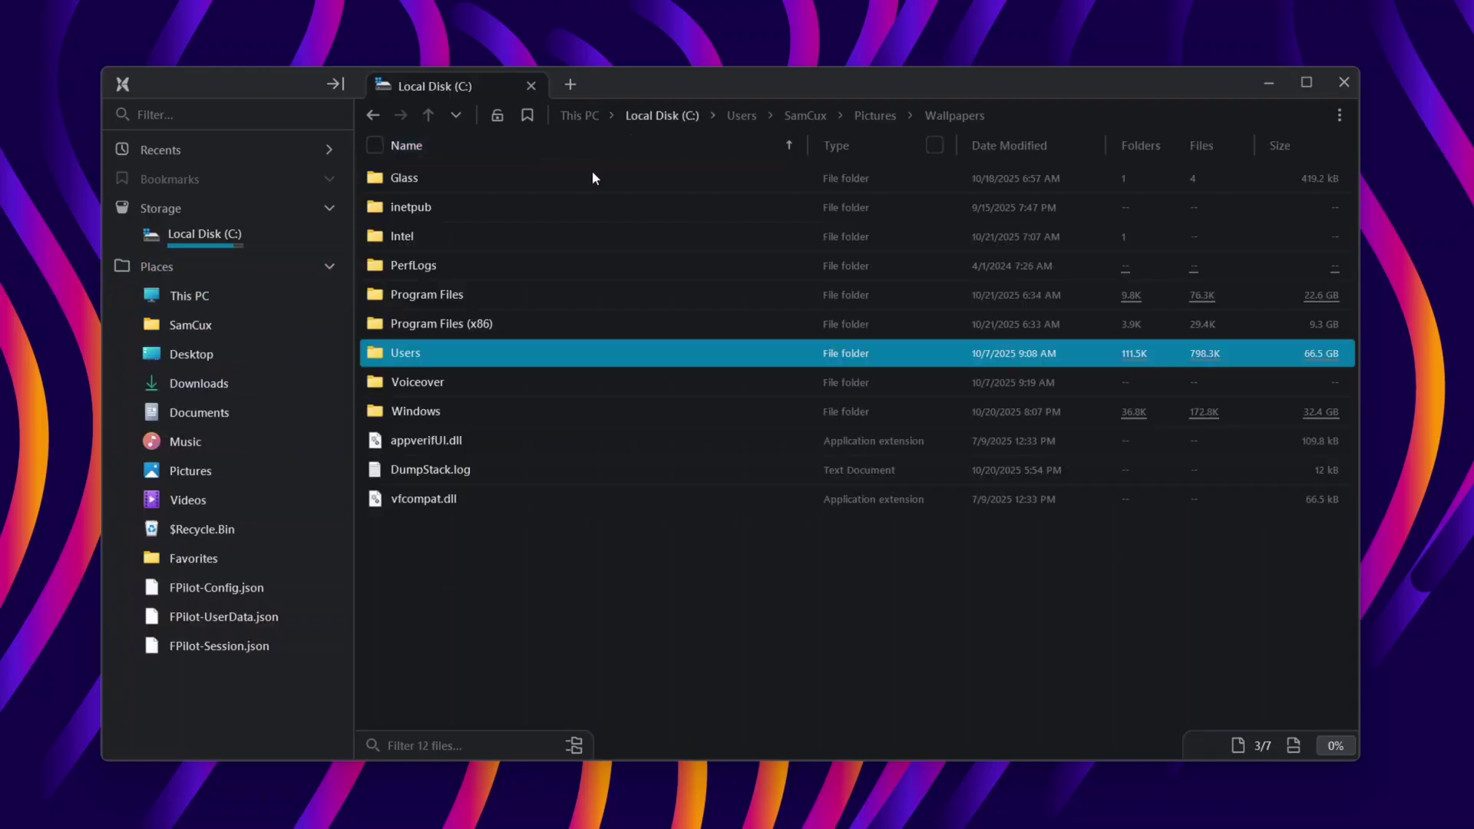
{"action": "double_click", "coordinate": [526, 270]}
- Look through This PC, Desktop, Downloads, Documents, Music and Pictures one after another from the Places list
{"action": "left_click", "coordinate": [205, 294]}
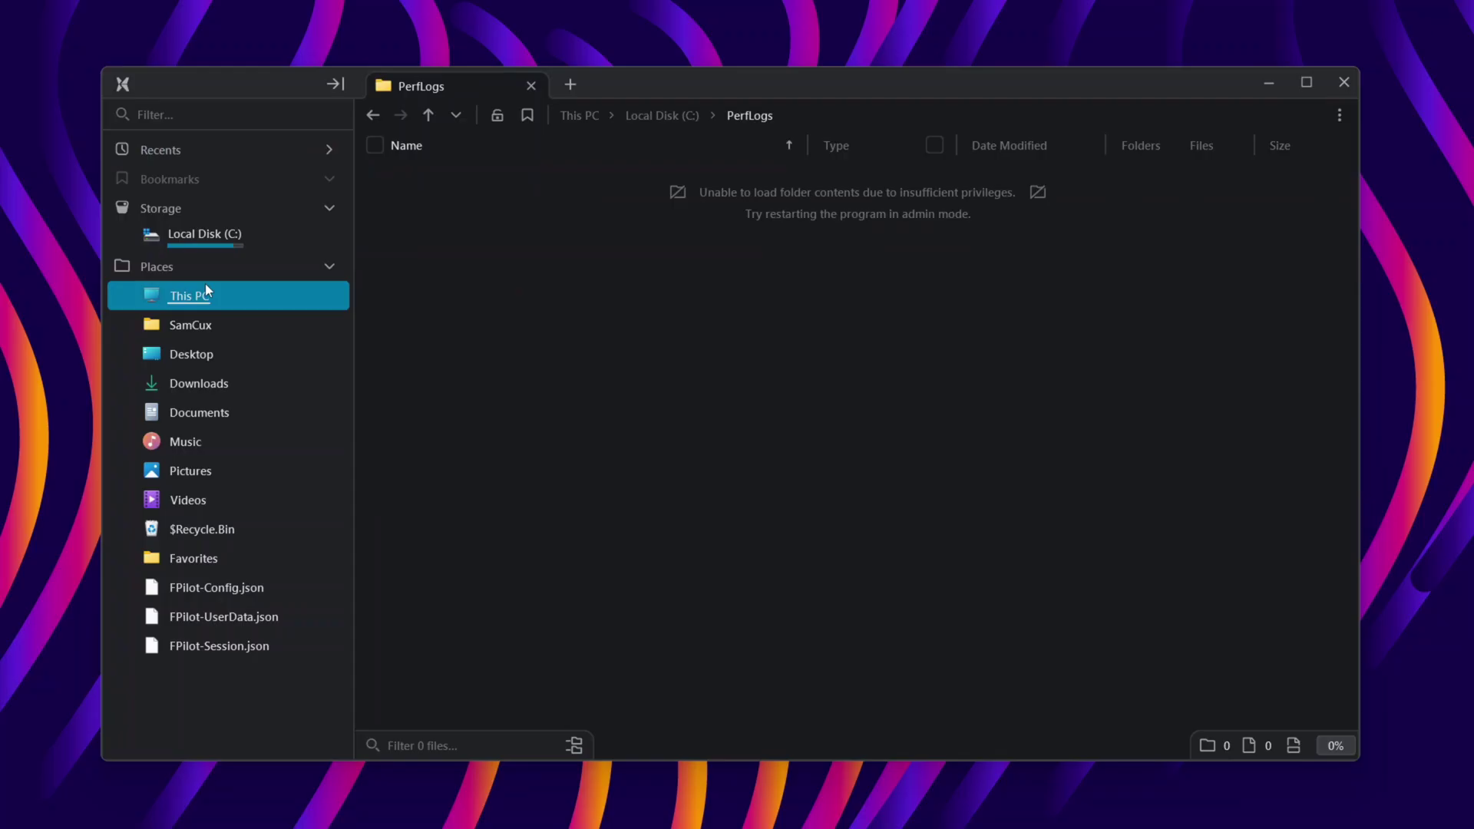
{"action": "left_click", "coordinate": [204, 353]}
{"action": "left_click", "coordinate": [246, 386]}
{"action": "left_click", "coordinate": [229, 413]}
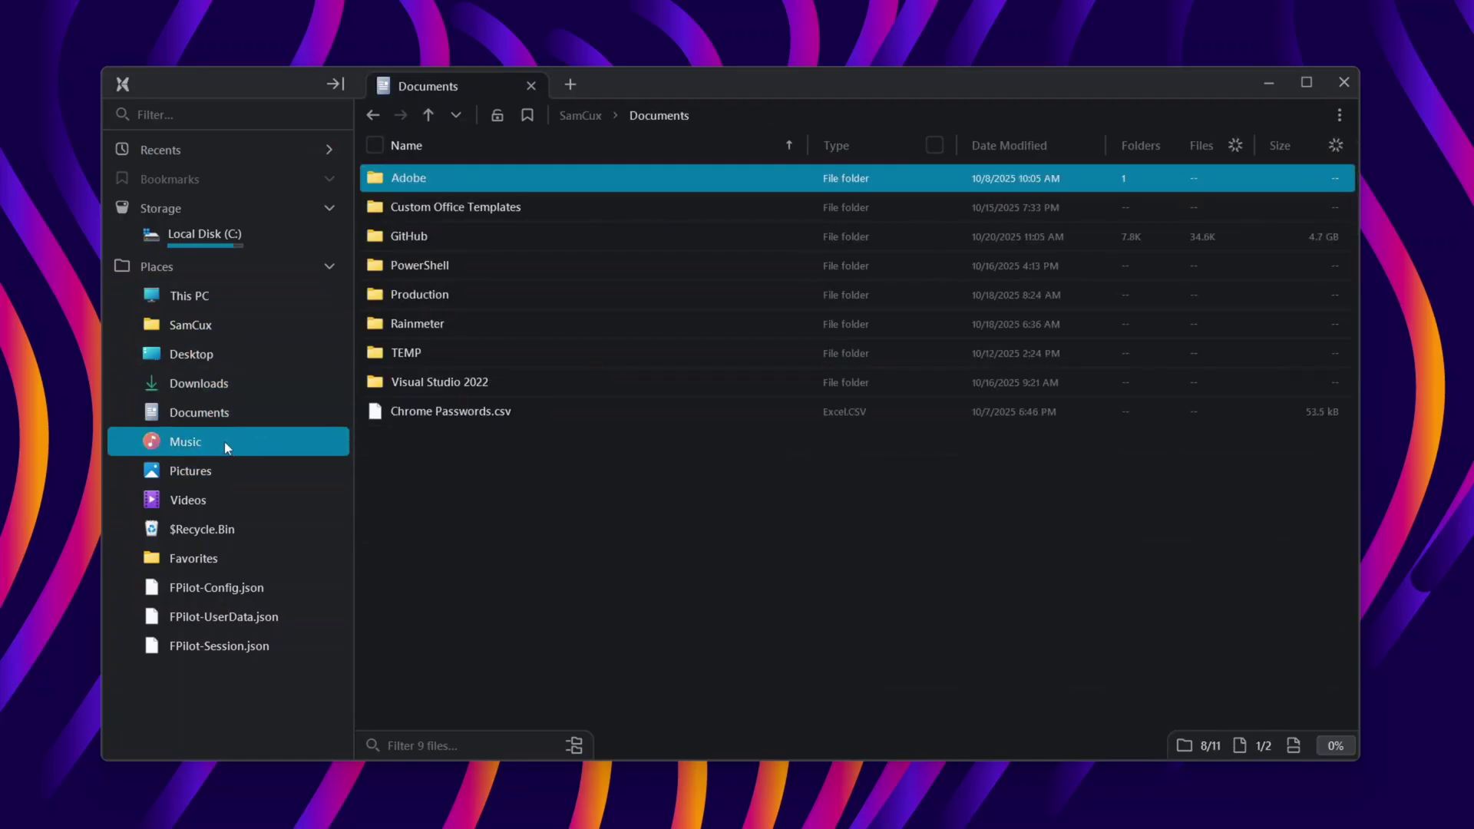
{"action": "left_click", "coordinate": [224, 442]}
{"action": "left_click", "coordinate": [206, 471]}
- Open the Wallpapers folder inside Pictures and look through its file list
{"action": "double_click", "coordinate": [526, 212]}
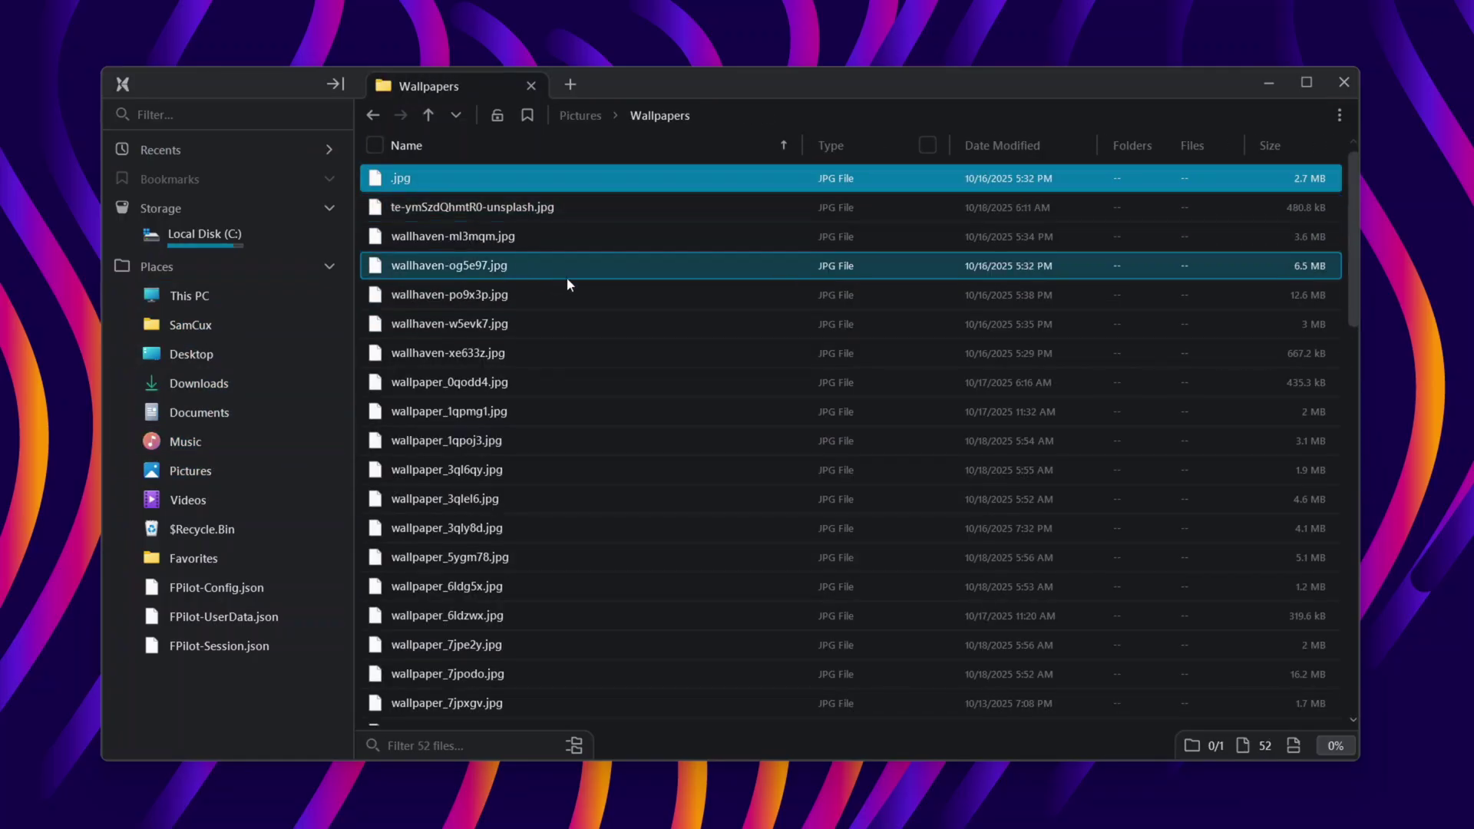
{"action": "scroll", "coordinate": [568, 384], "scroll_direction": "down", "scroll_amount": 3}
{"action": "scroll", "coordinate": [589, 431], "scroll_direction": "up", "scroll_amount": 3}
{"action": "scroll", "coordinate": [588, 430], "scroll_direction": "down", "scroll_amount": 4}
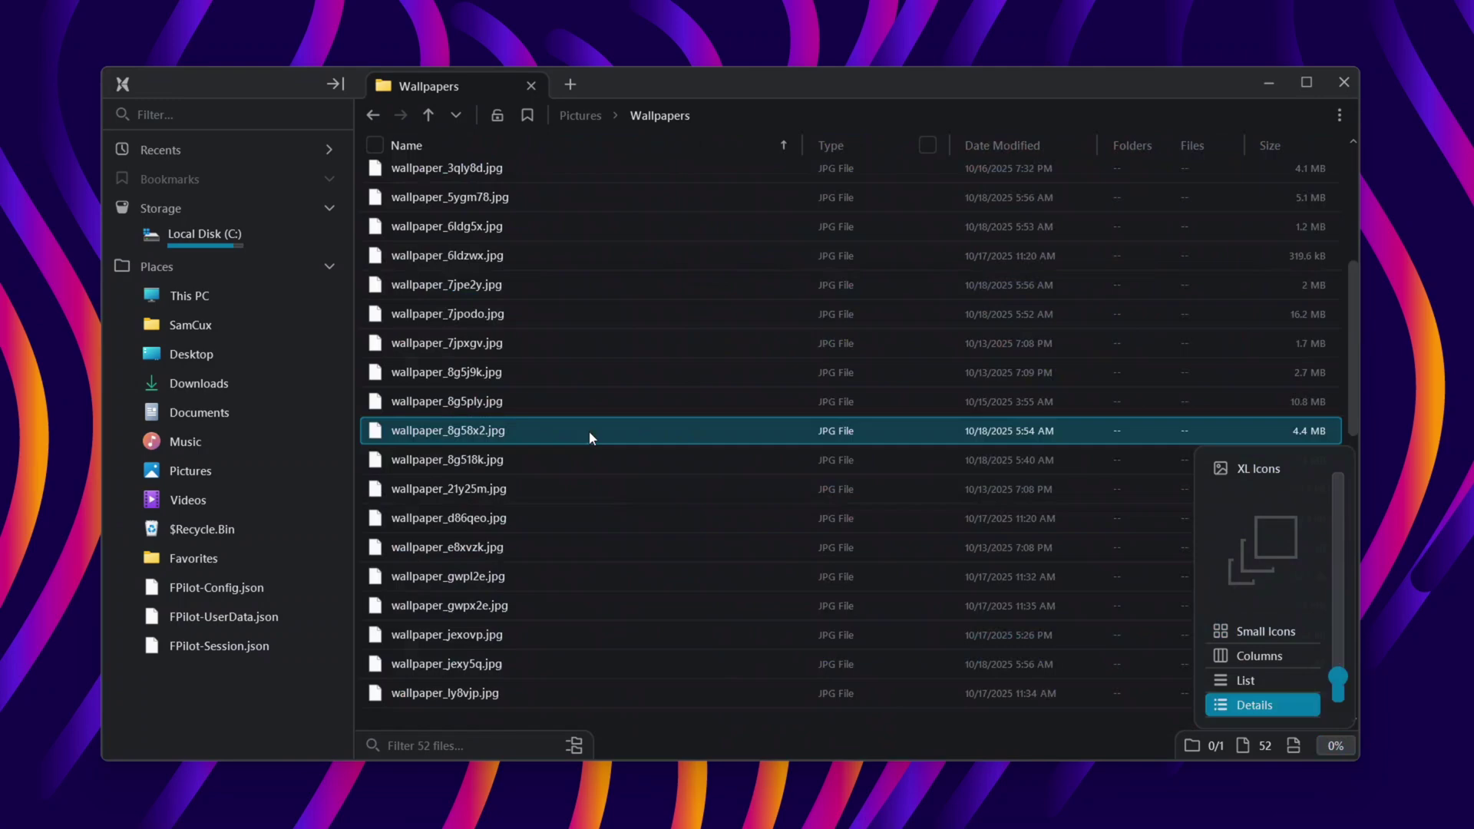
{"action": "scroll", "coordinate": [588, 431], "scroll_direction": "up", "scroll_amount": 3}
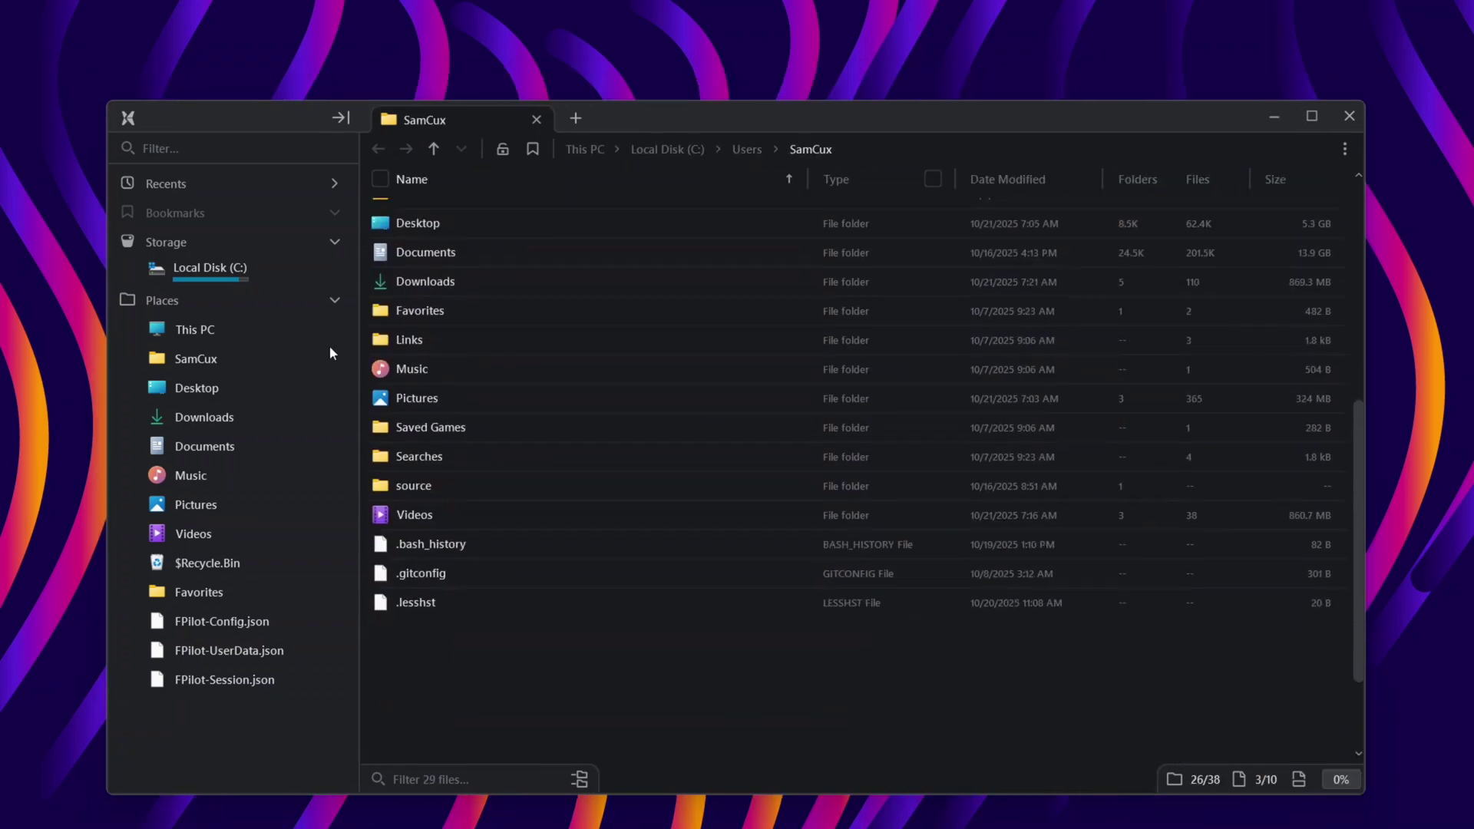
- Visit the user's home folder, switch to This PC and select Local Disk (C:)
{"action": "left_click", "coordinate": [260, 329]}
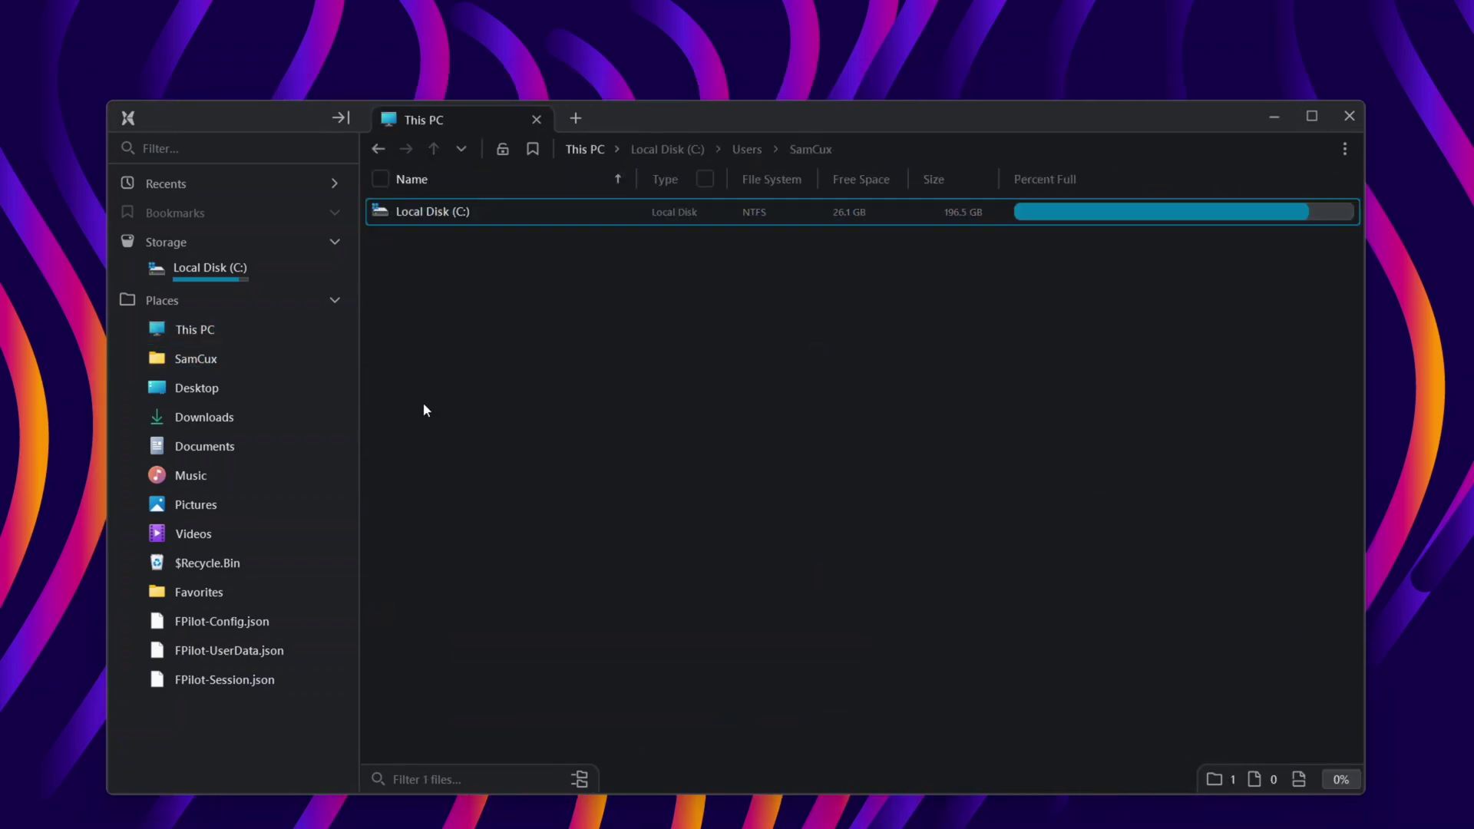
{"action": "left_click", "coordinate": [476, 215]}
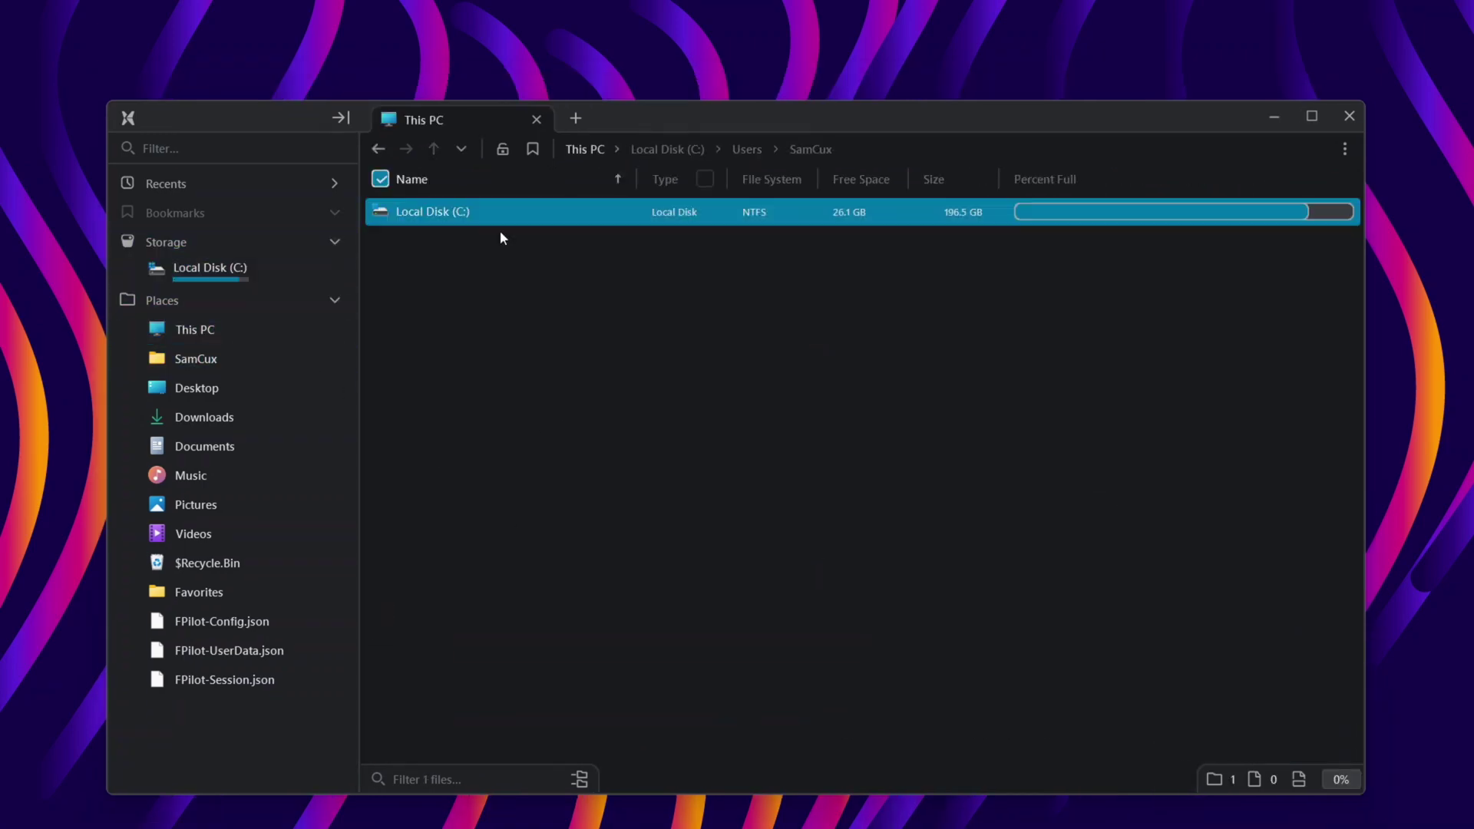
- Open extra This PC tabs, reorder them in the tab row and close them again
{"action": "left_click", "coordinate": [577, 119]}
{"action": "left_click", "coordinate": [765, 118]}
{"action": "left_click_drag", "start_coordinate": [616, 121], "coordinate": [739, 122]}
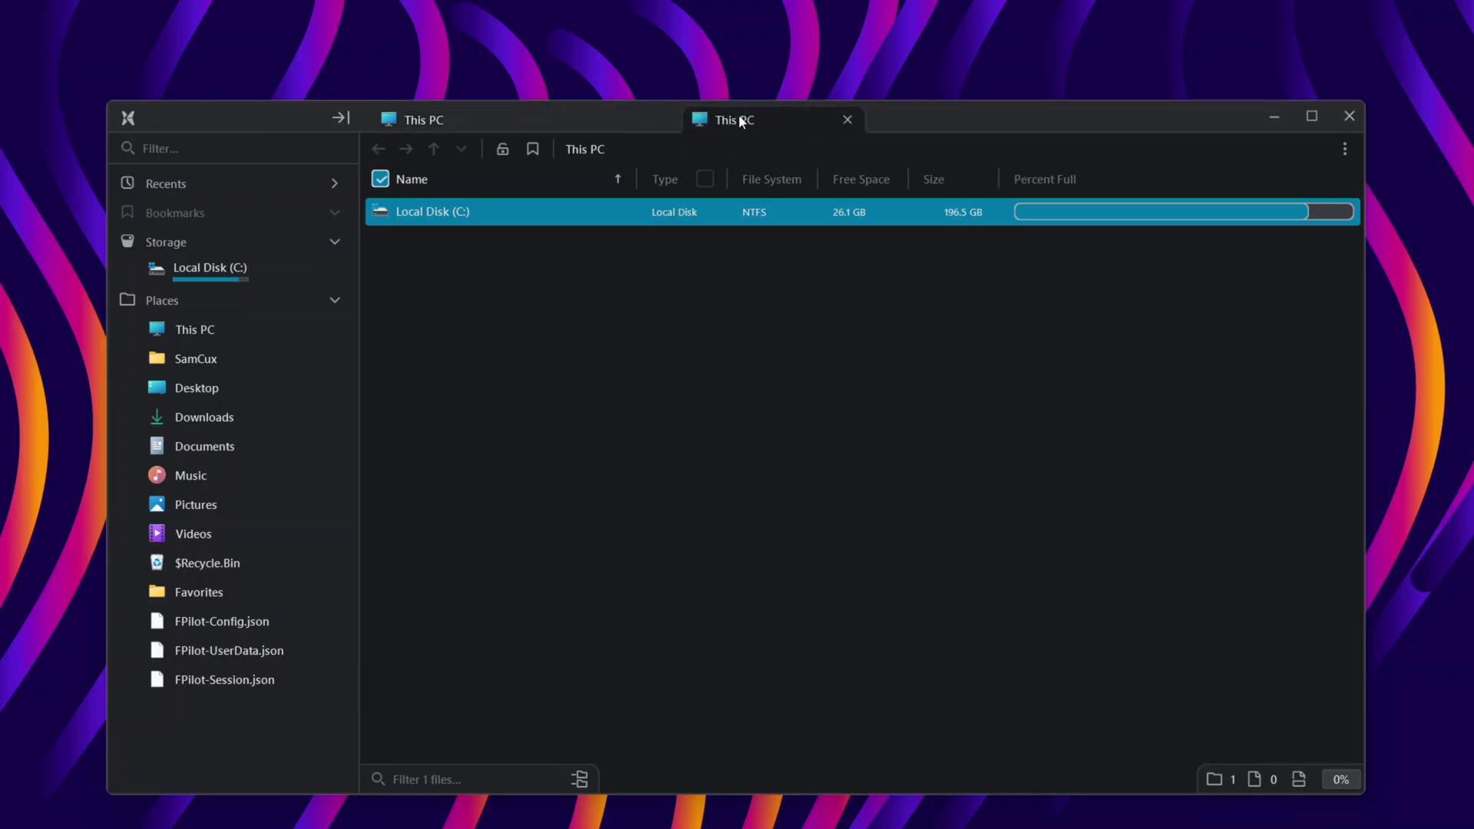
{"action": "middle_click", "coordinate": [742, 121]}
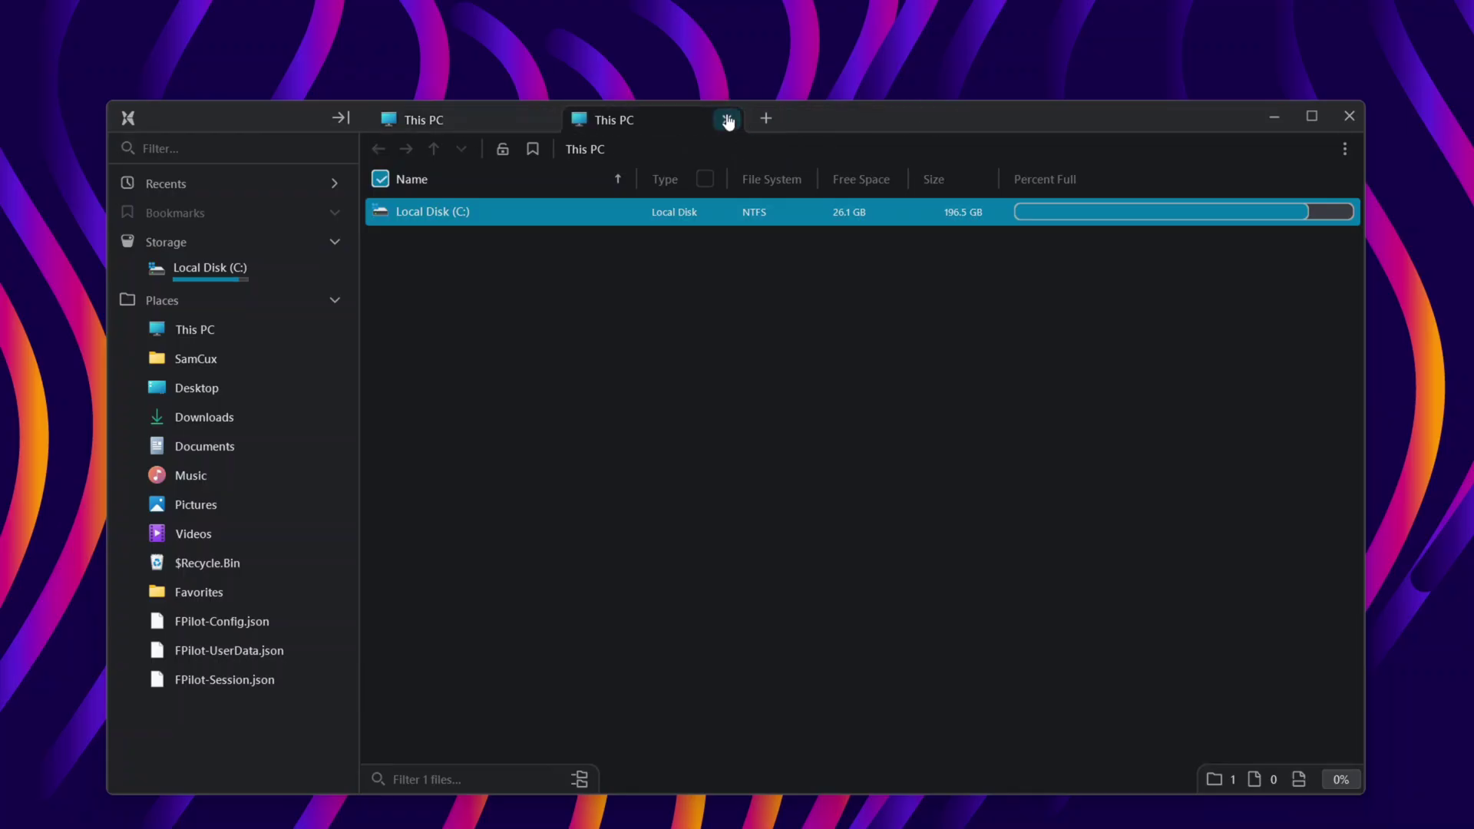
- Split the view to the right into a second This PC panel and hide the sidebar
{"action": "left_click", "coordinate": [1345, 149]}
{"action": "left_click", "coordinate": [1140, 240]}
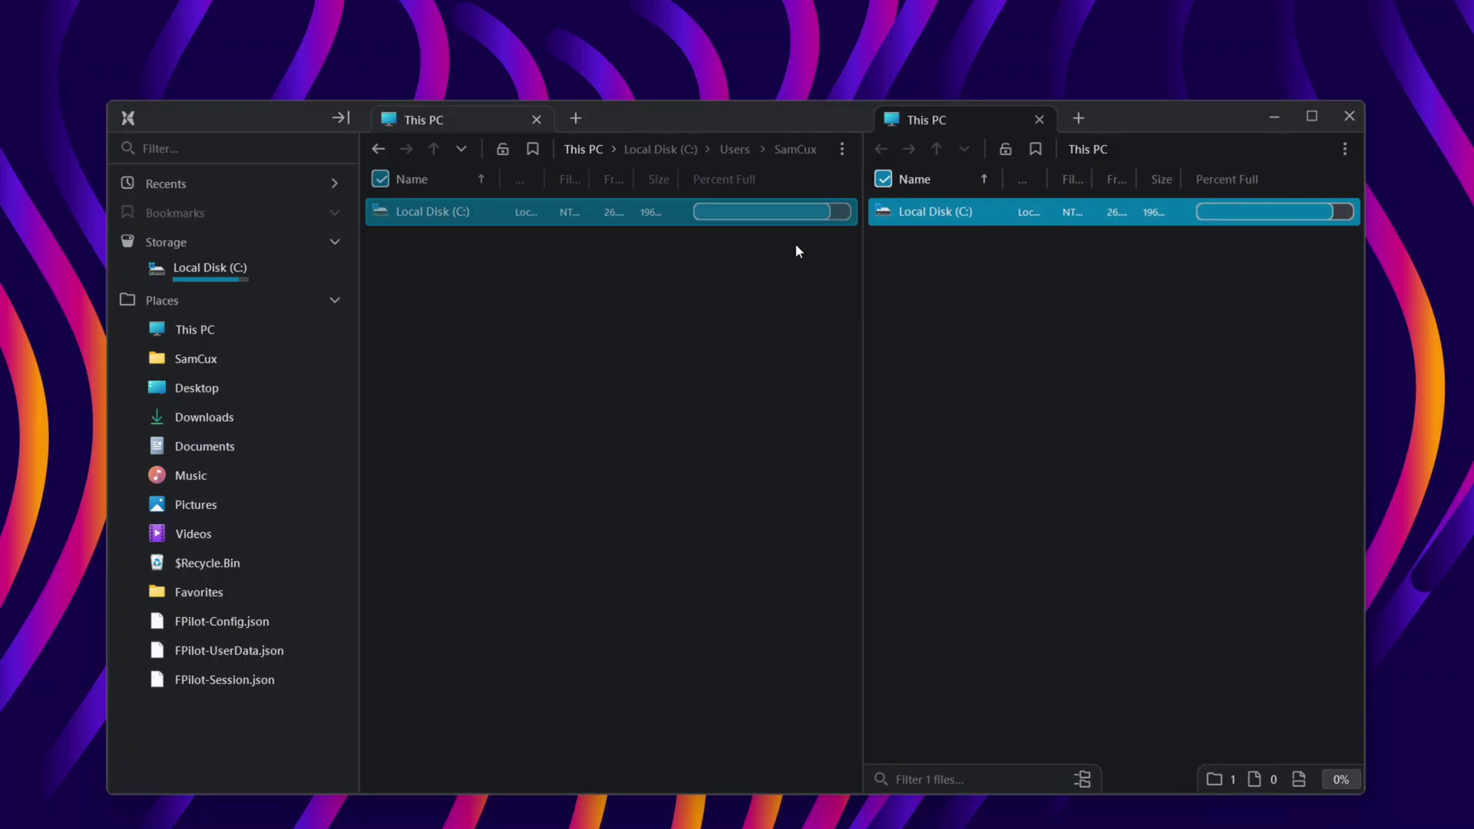
{"action": "left_click", "coordinate": [342, 119]}
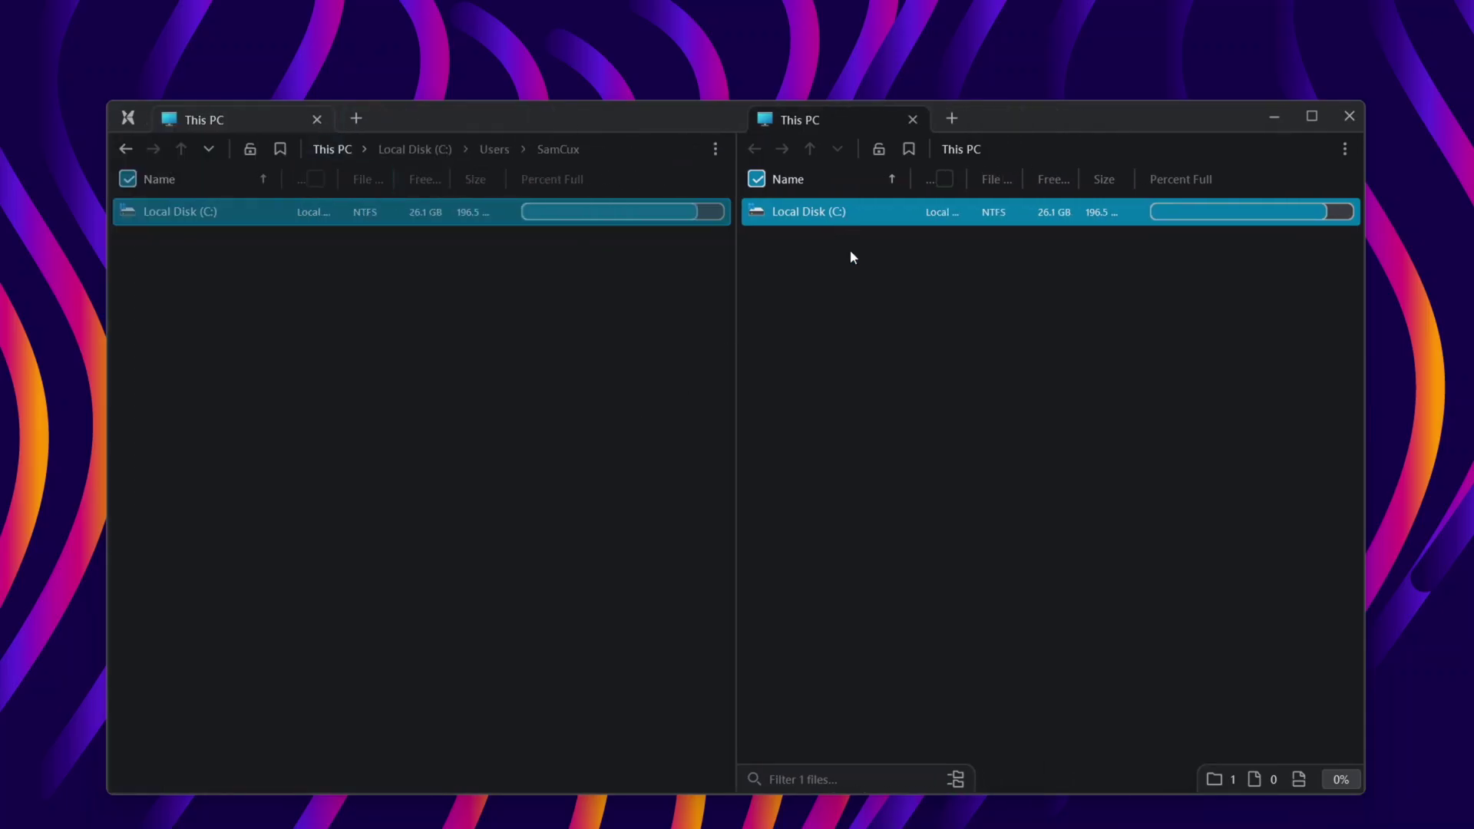
- In the second panel, go through Local Disk (C:) and Users to the home folder, select .th-client and look through the list
{"action": "double_click", "coordinate": [877, 219]}
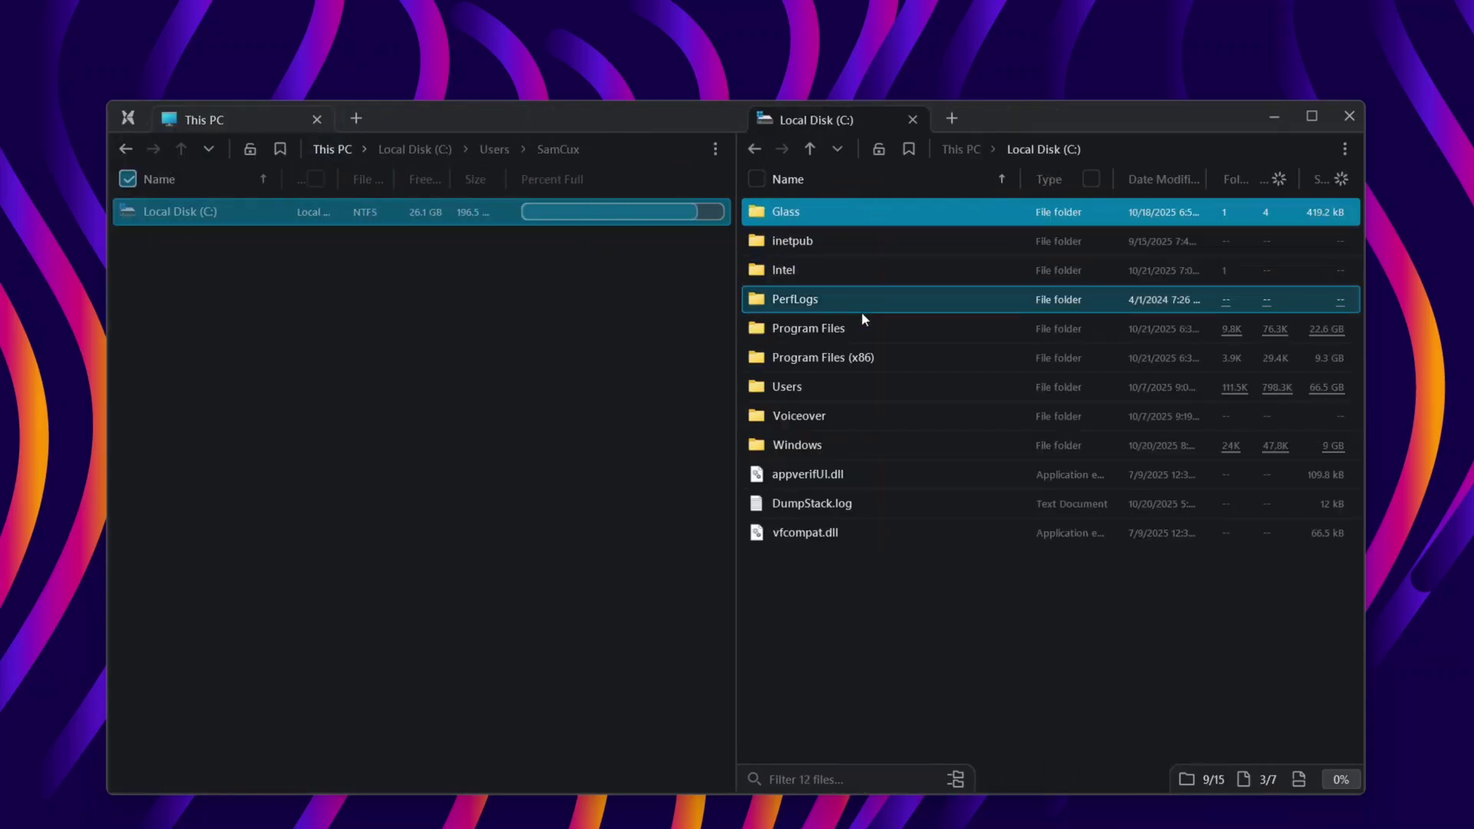
{"action": "double_click", "coordinate": [843, 415]}
{"action": "double_click", "coordinate": [862, 246]}
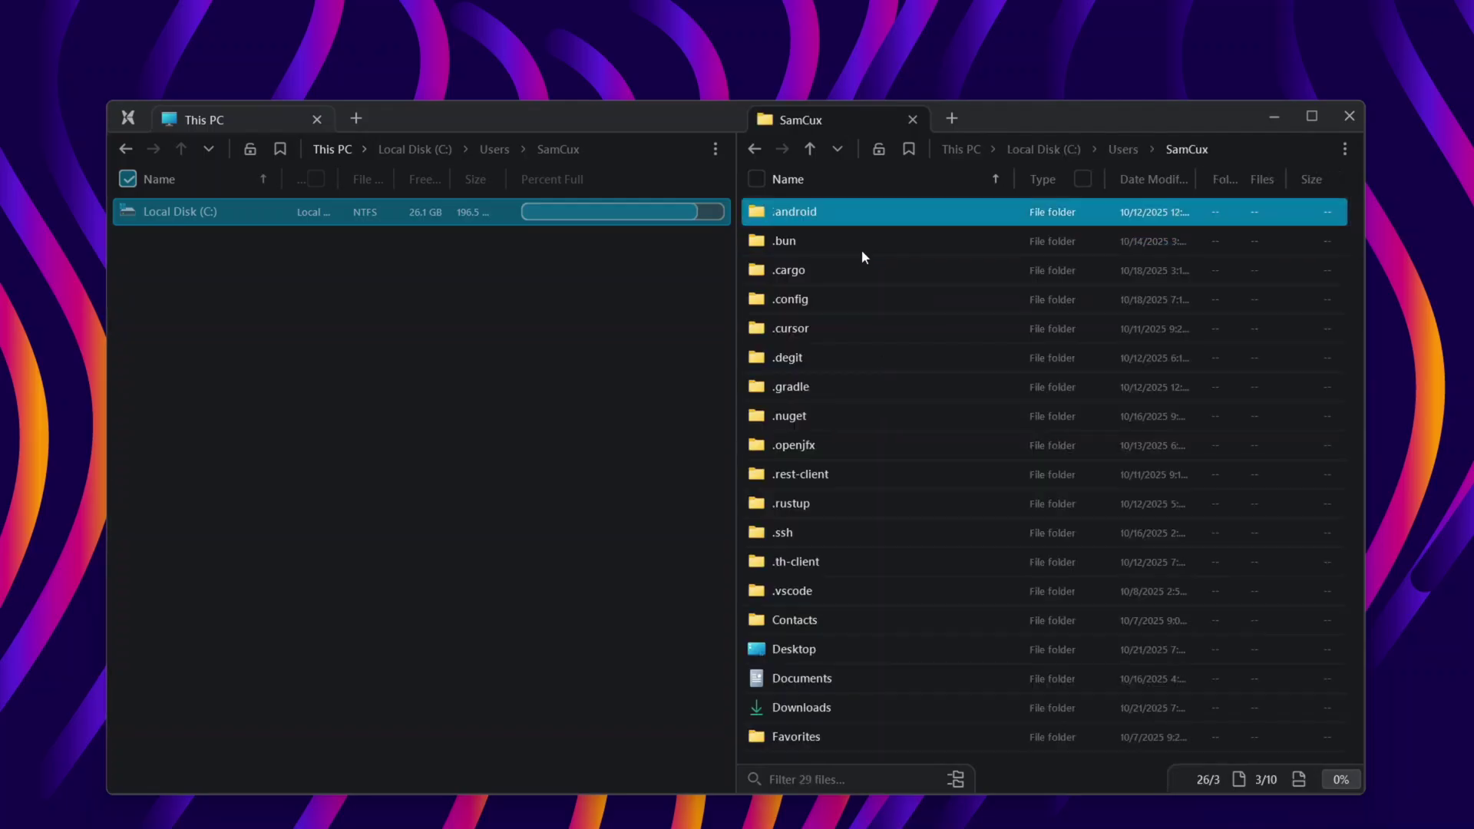
{"action": "left_click", "coordinate": [823, 560]}
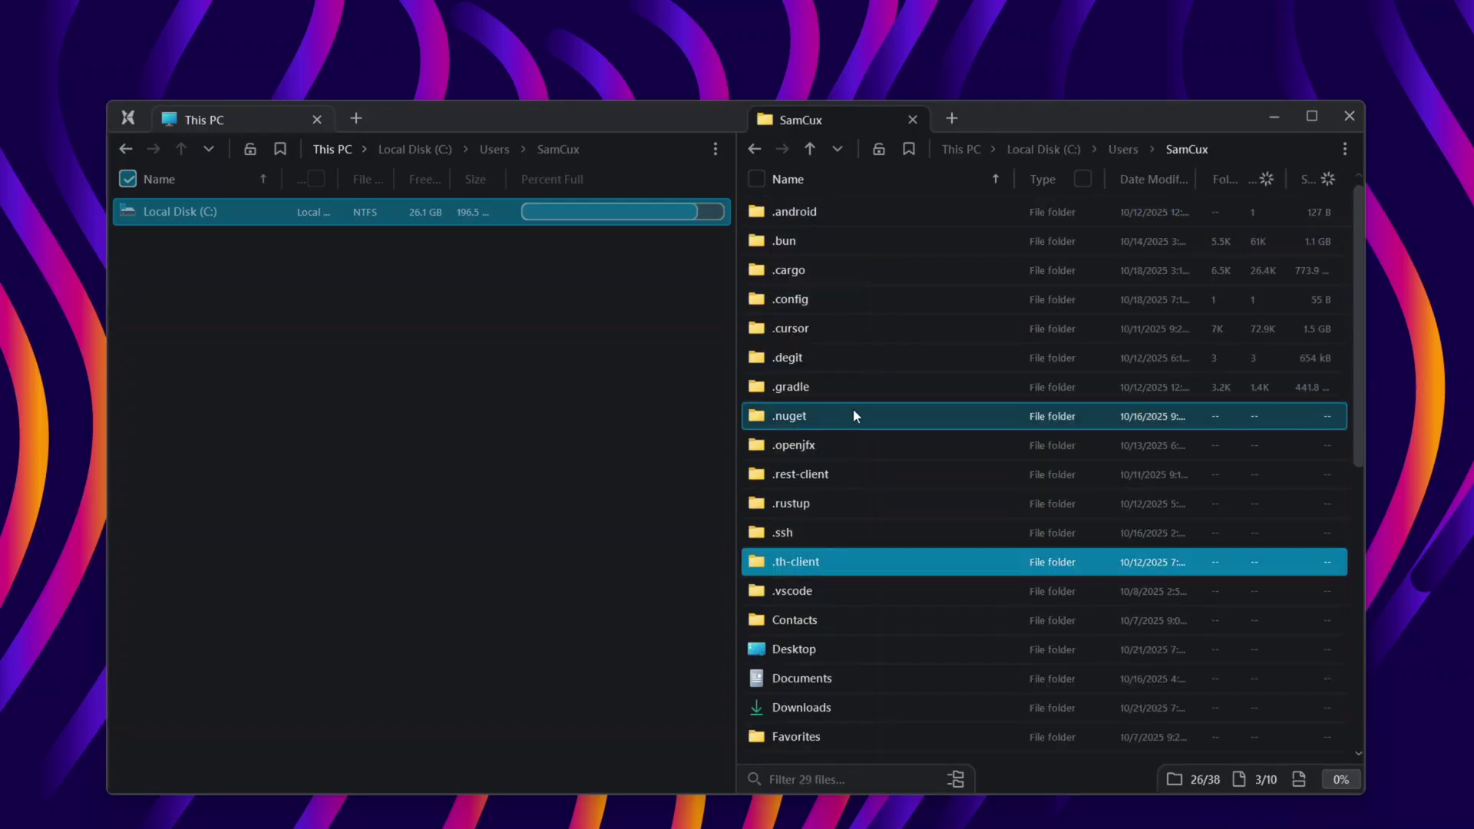
{"action": "scroll", "coordinate": [848, 538], "scroll_direction": "down", "scroll_amount": 1}
{"action": "scroll", "coordinate": [846, 548], "scroll_direction": "up", "scroll_amount": 1}
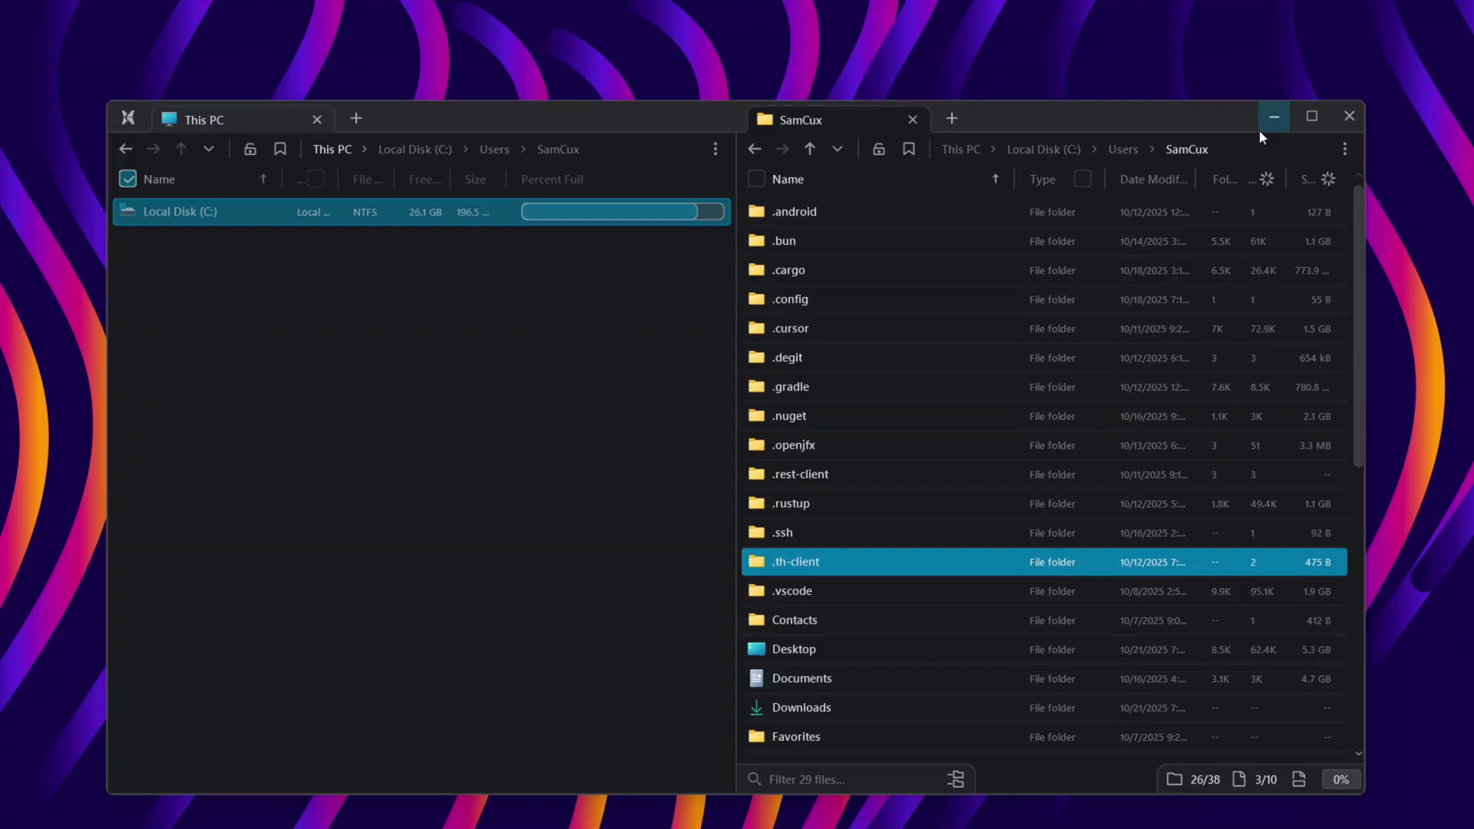
- Split the home folder panel to the right, and split the resulting panel again to the bottom
{"action": "left_click", "coordinate": [1344, 151]}
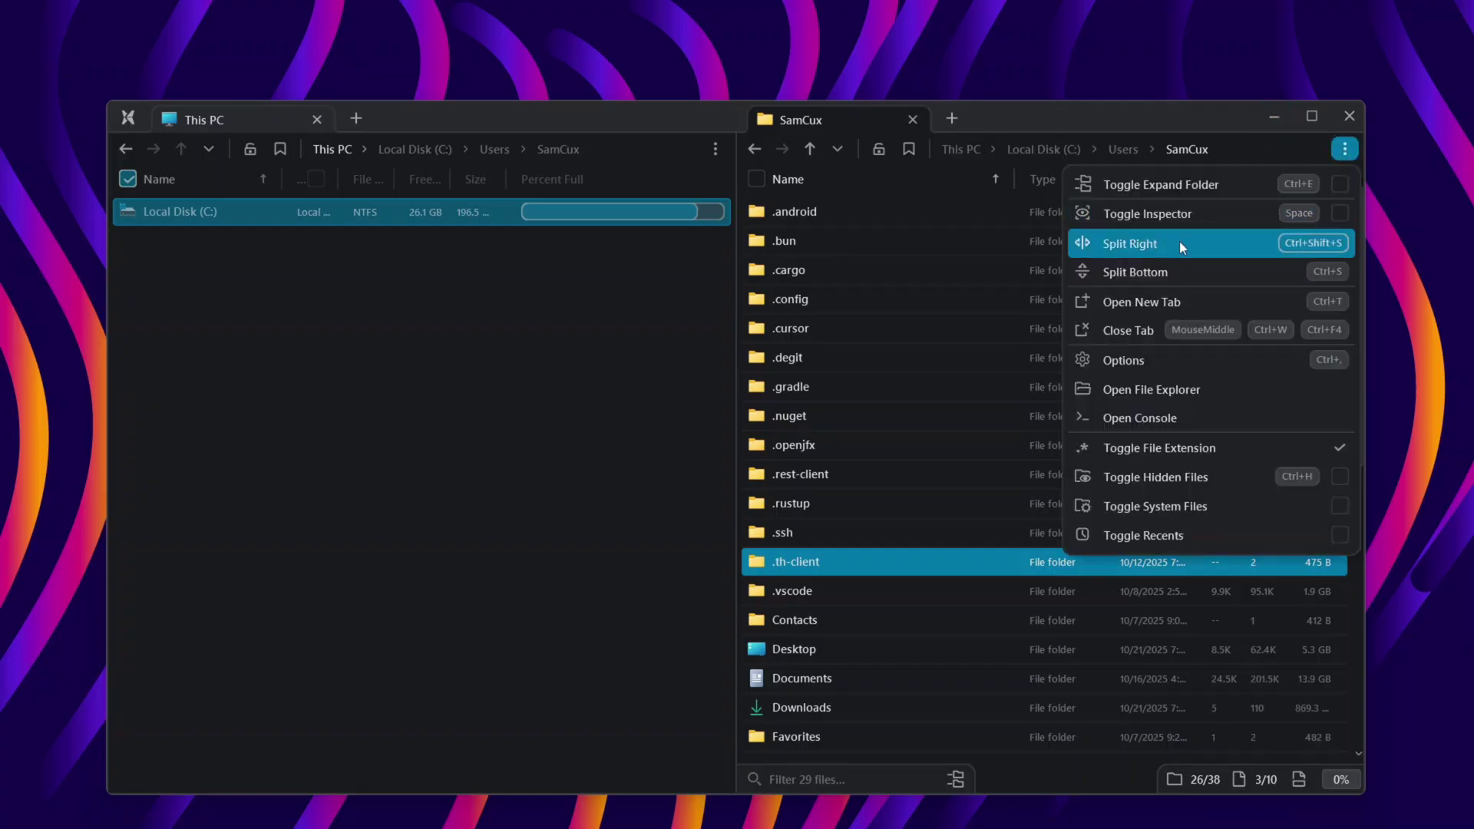
{"action": "left_click", "coordinate": [1179, 241]}
{"action": "left_click", "coordinate": [1344, 149]}
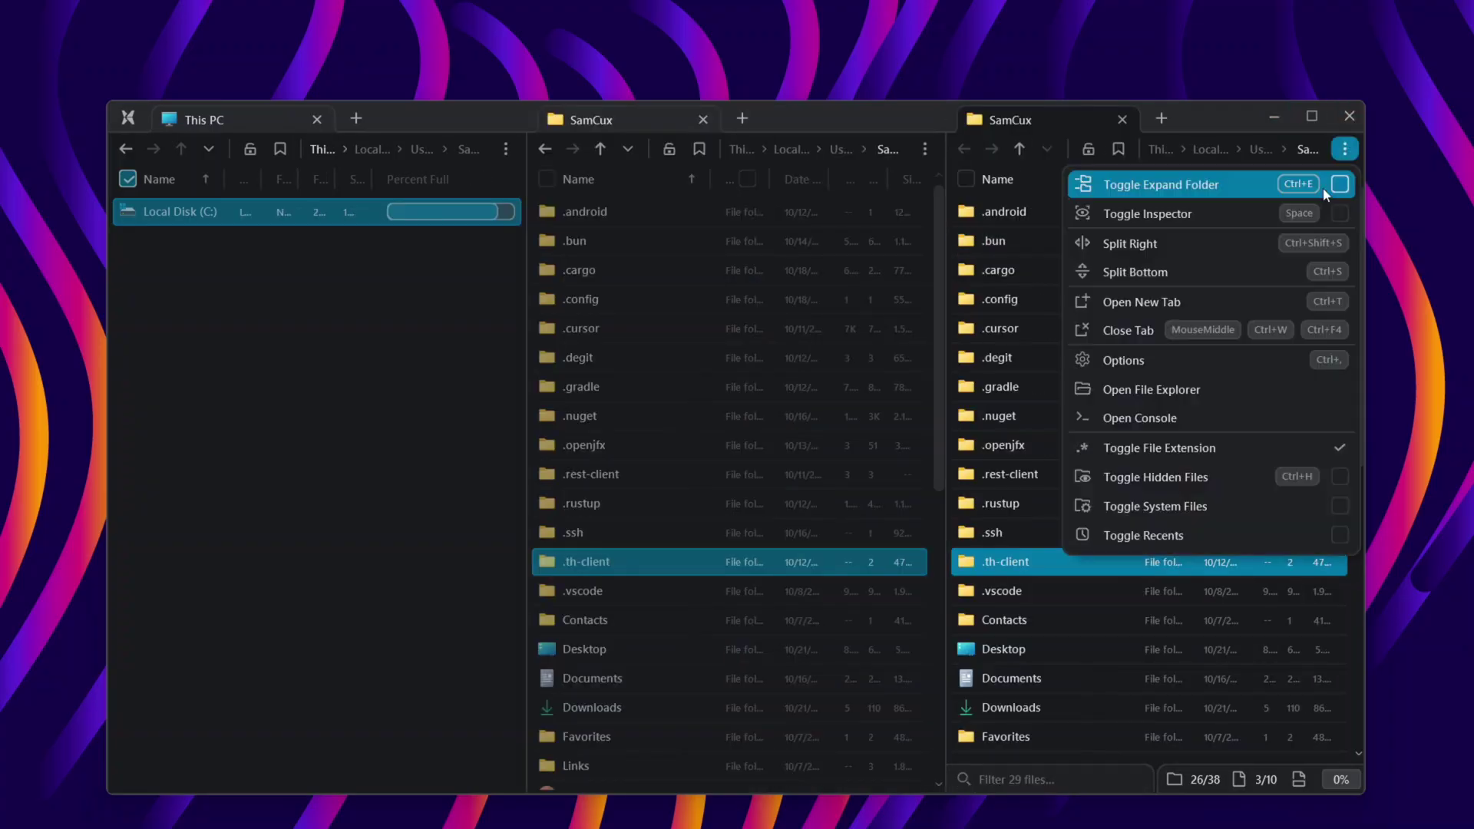
{"action": "left_click", "coordinate": [1191, 267]}
- Try out an extra tab in the upper home folder panel and close all home folder panels, leaving only This PC
{"action": "left_click", "coordinate": [1160, 116]}
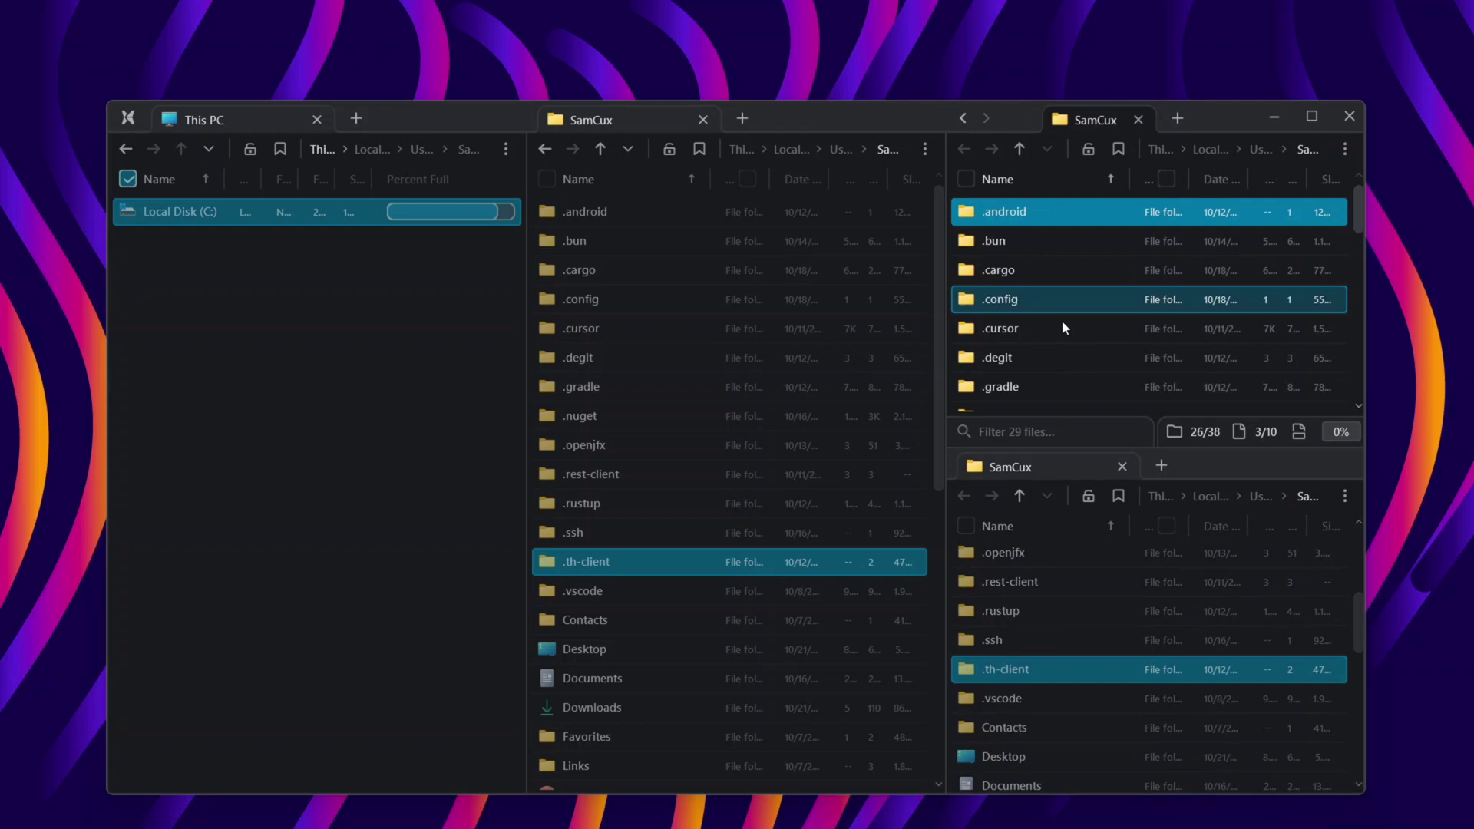
{"action": "left_click", "coordinate": [1139, 119]}
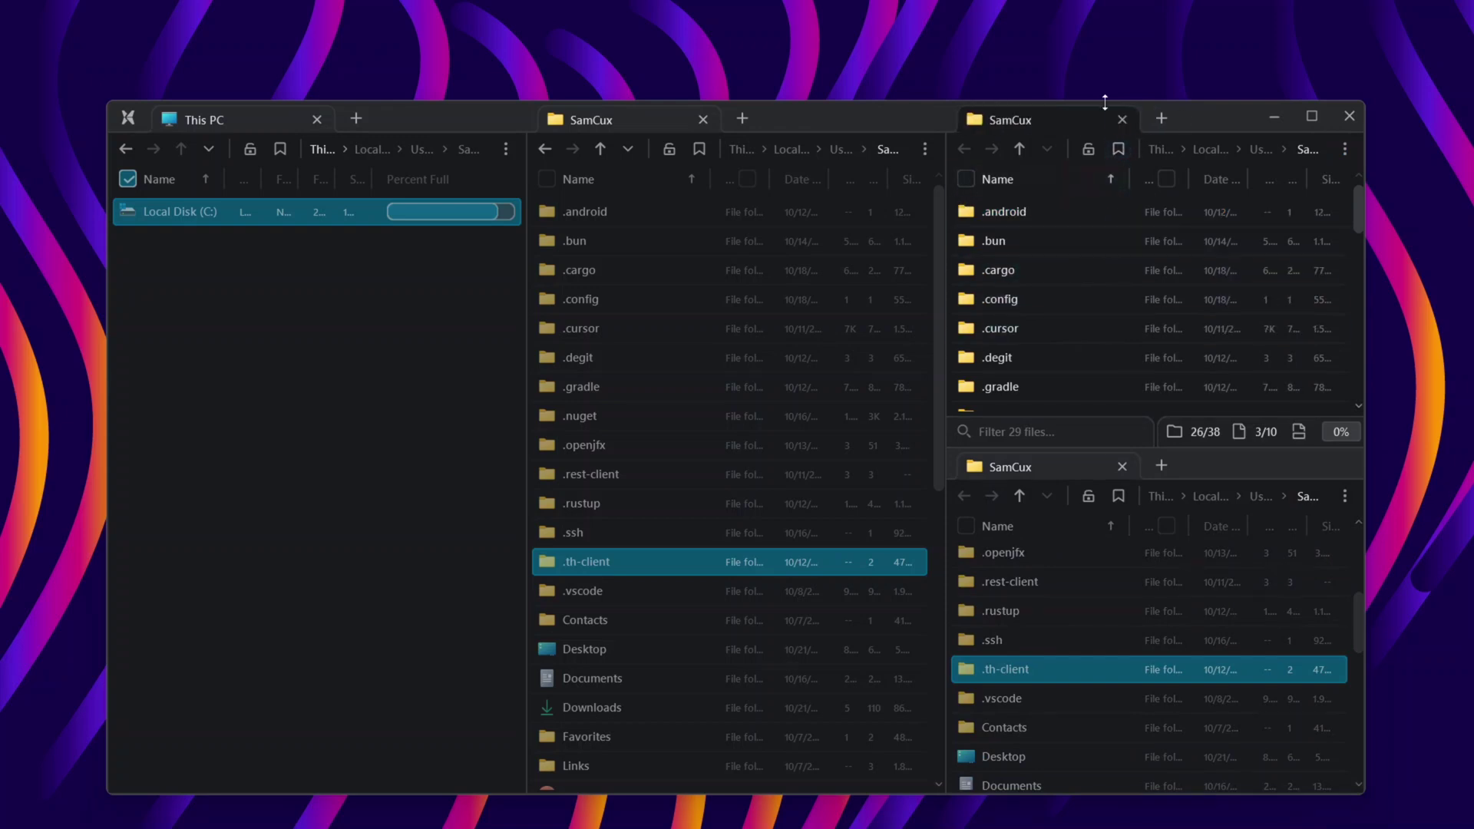
{"action": "left_click", "coordinate": [1122, 119]}
{"action": "left_click", "coordinate": [1122, 119]}
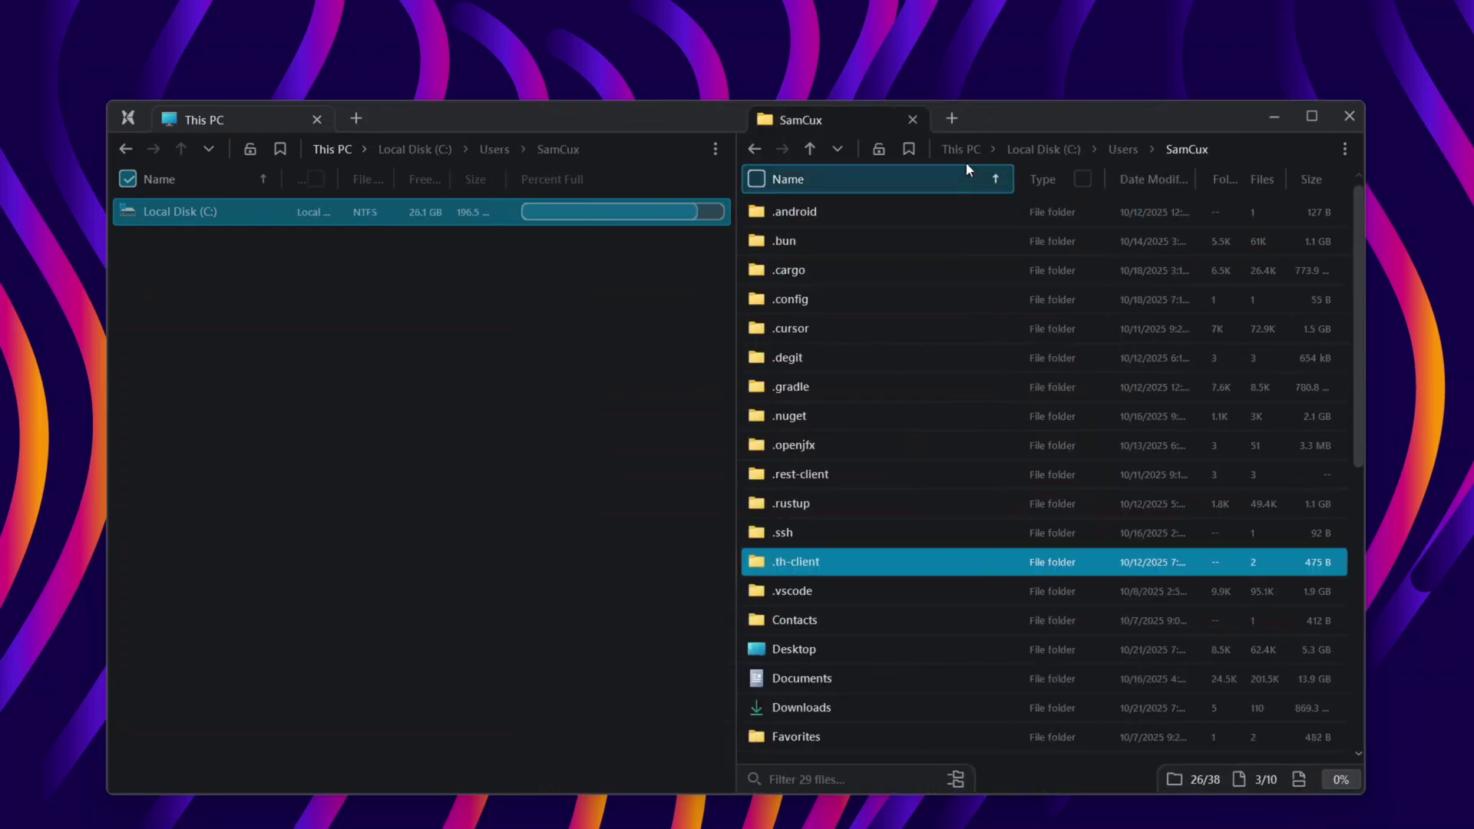
{"action": "left_click", "coordinate": [915, 119]}
- Open new This PC tabs and dock one as a separate panel stacked above the existing one
{"action": "left_click", "coordinate": [355, 118]}
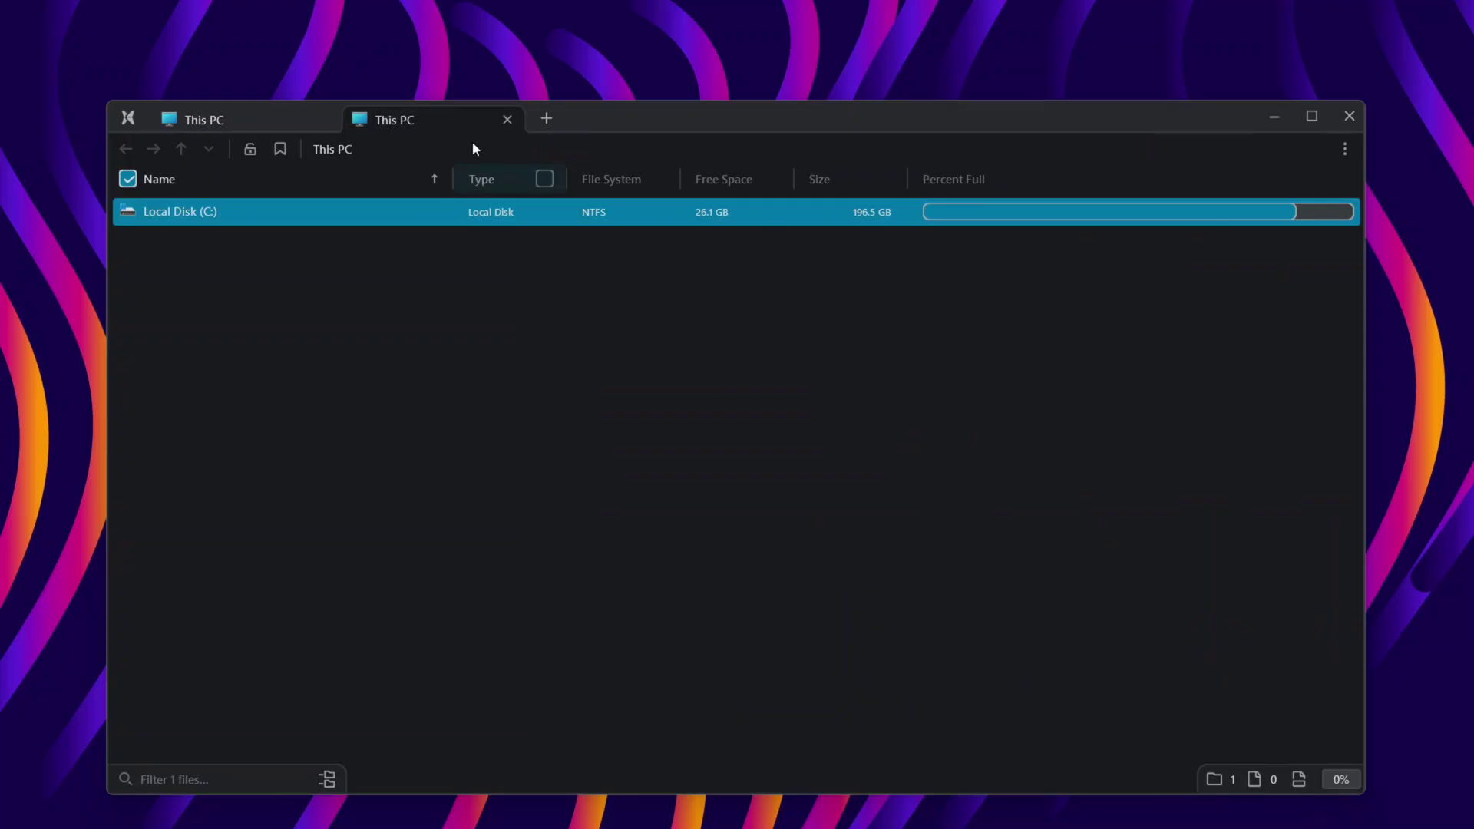
{"action": "left_click", "coordinate": [545, 118]}
{"action": "left_click_drag", "start_coordinate": [405, 122], "coordinate": [715, 149]}
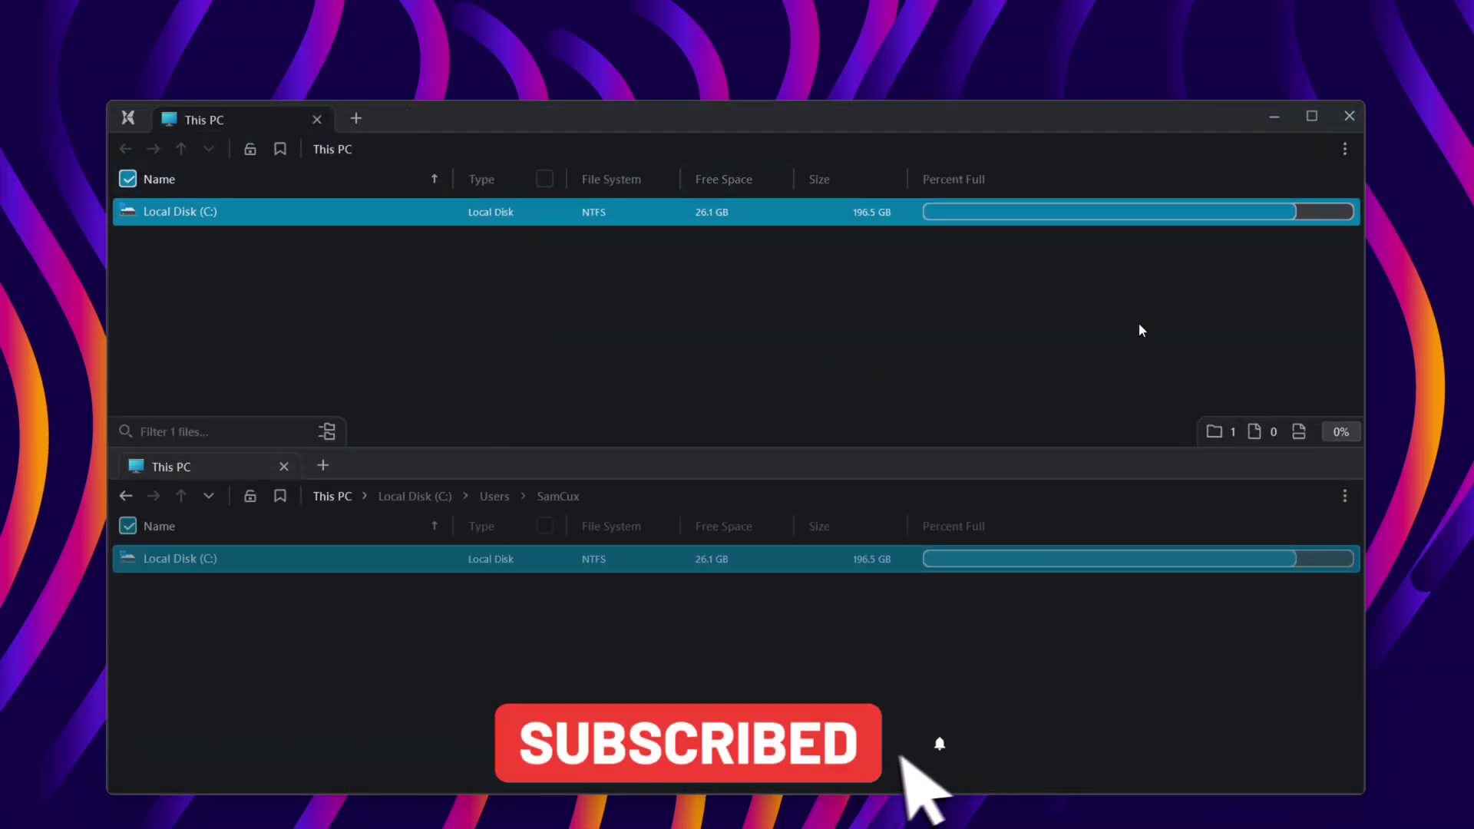
- Add a tab to the upper and the lower panel and dock each beside it, forming a two-by-two grid
{"action": "left_click", "coordinate": [361, 122]}
{"action": "left_click_drag", "start_coordinate": [411, 127], "coordinate": [846, 278]}
{"action": "left_click", "coordinate": [322, 466]}
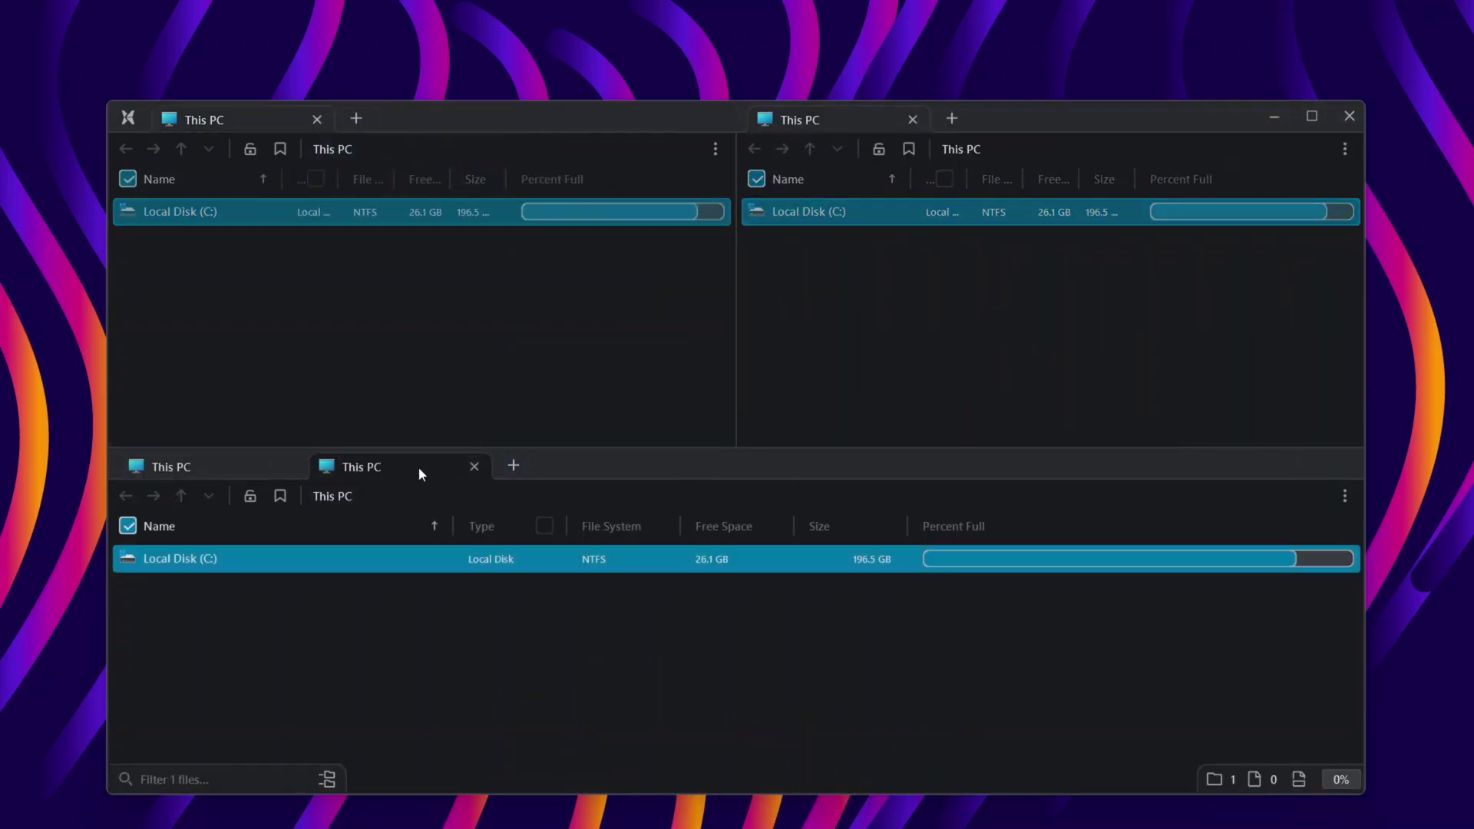
{"action": "left_click_drag", "start_coordinate": [420, 473], "coordinate": [856, 685]}
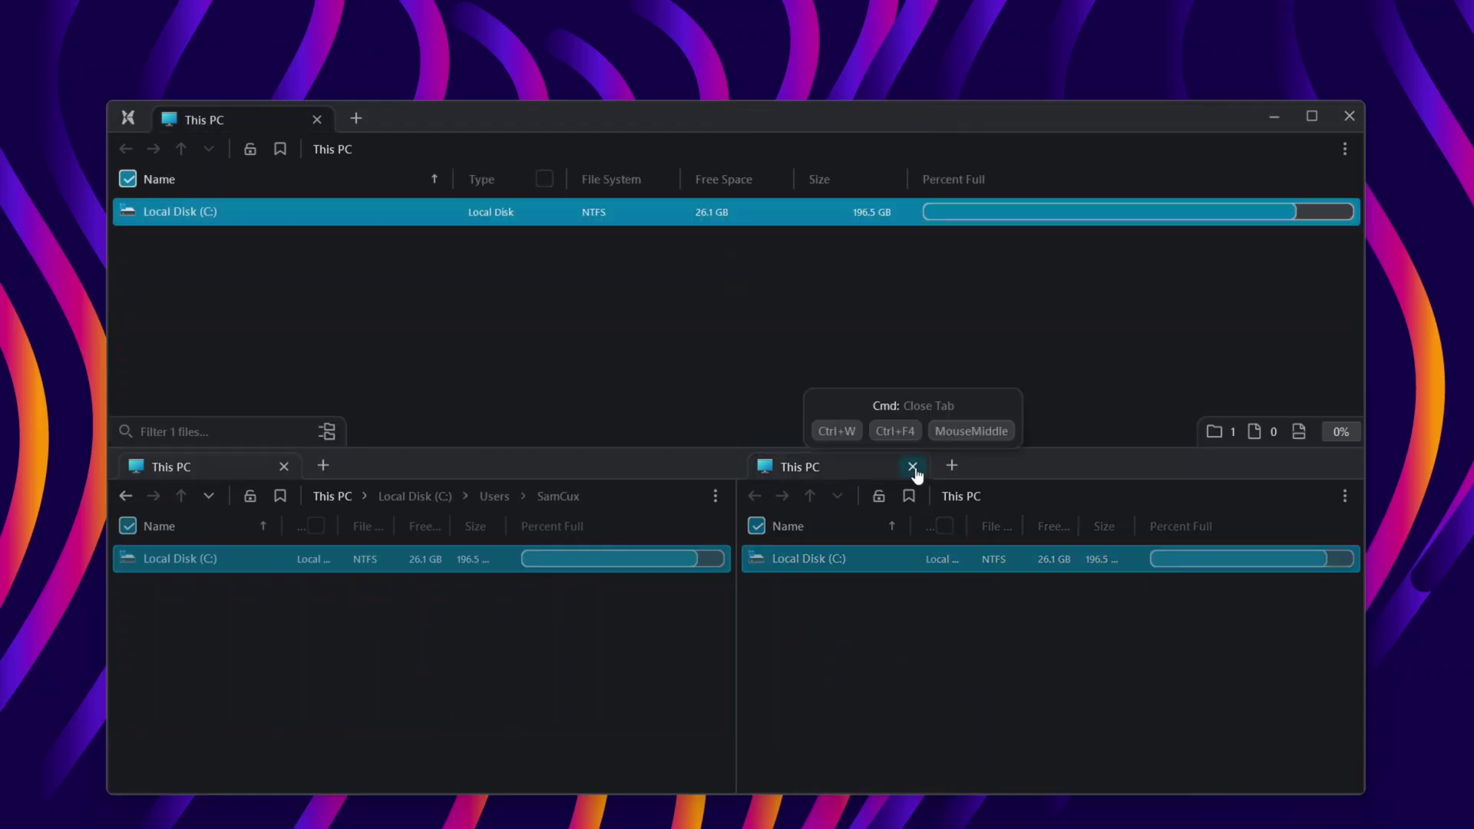
- Close the extra panels and tabs until a single panel remains, and open a second This PC tab in it
{"action": "left_click", "coordinate": [912, 467]}
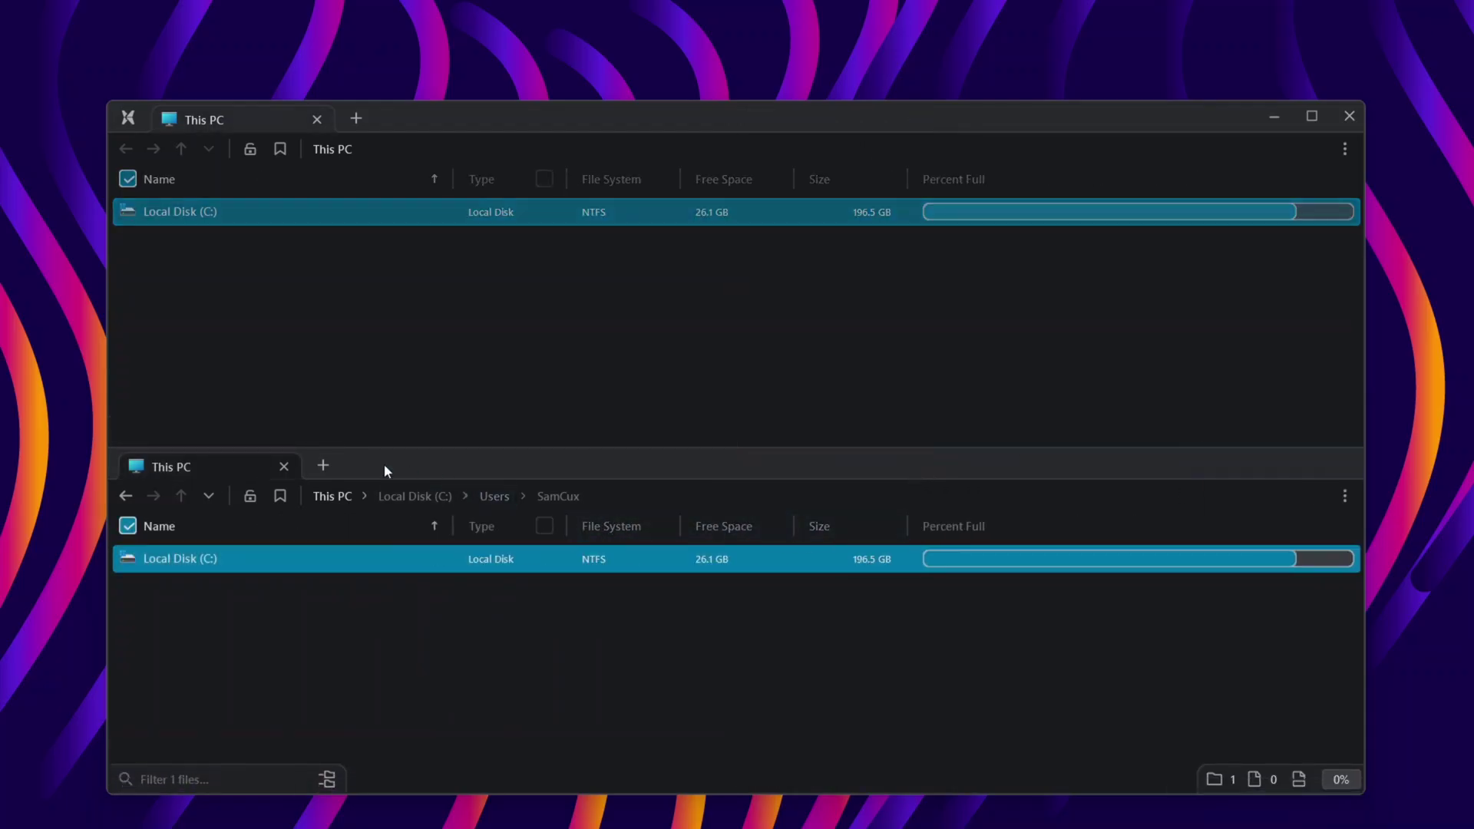
{"action": "left_click", "coordinate": [323, 465]}
{"action": "left_click", "coordinate": [470, 466]}
{"action": "left_click", "coordinate": [285, 467]}
{"action": "left_click", "coordinate": [356, 120]}
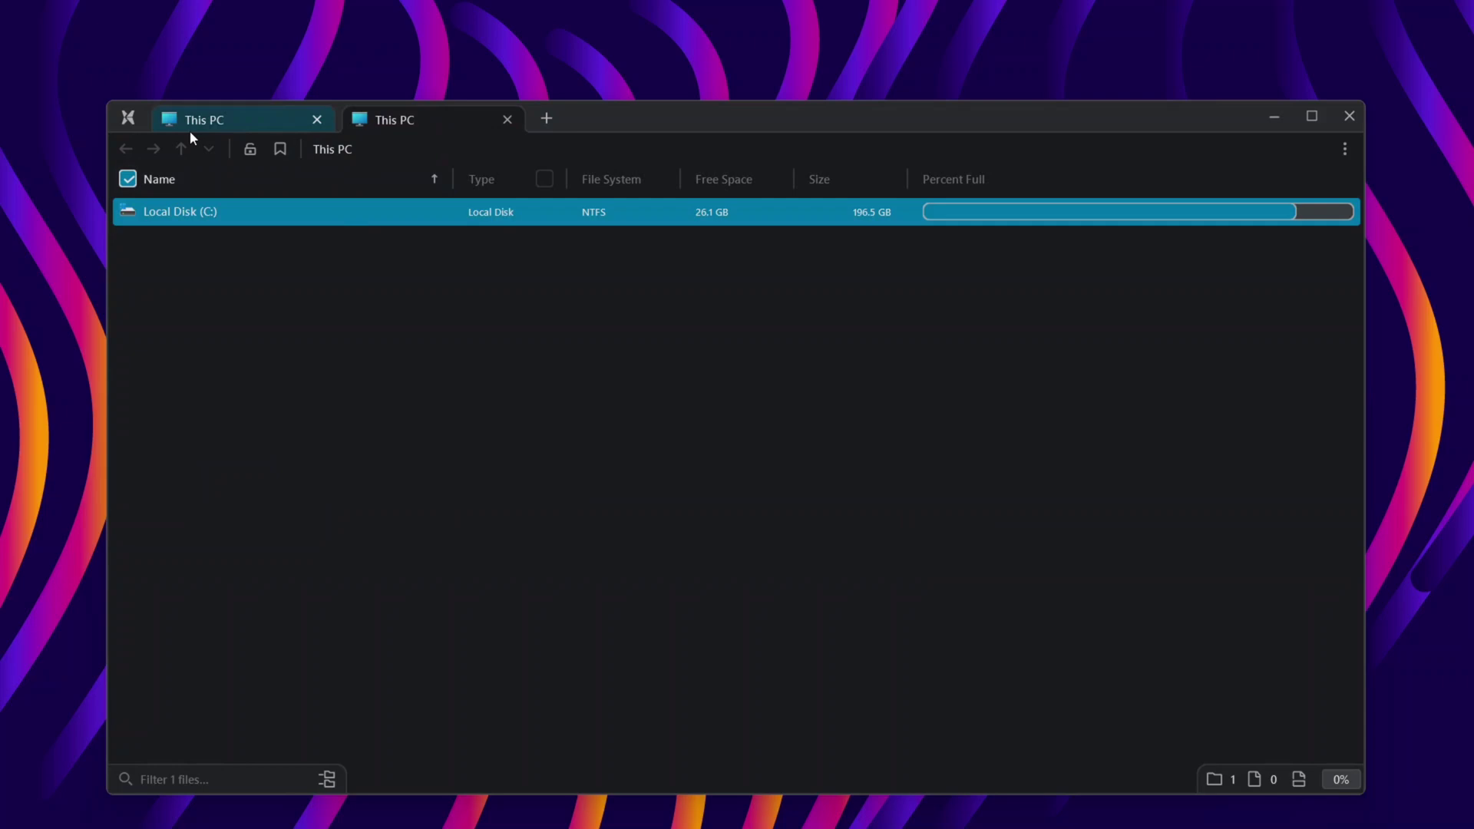
- Show the sidebar again and open the Wallpapers folder inside Pictures
{"action": "left_click", "coordinate": [141, 120]}
{"action": "left_click", "coordinate": [204, 157]}
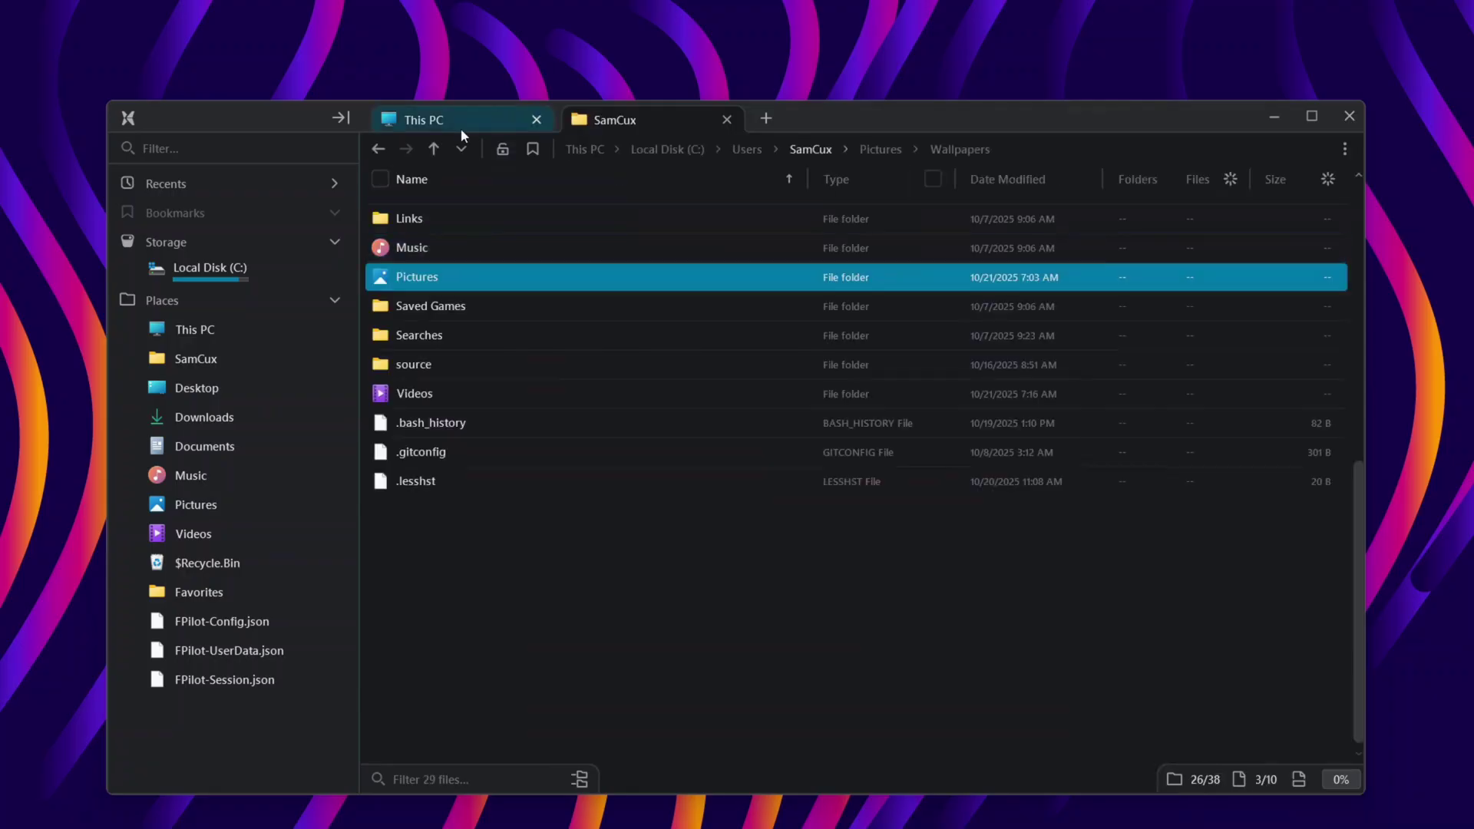
{"action": "left_click", "coordinate": [197, 508]}
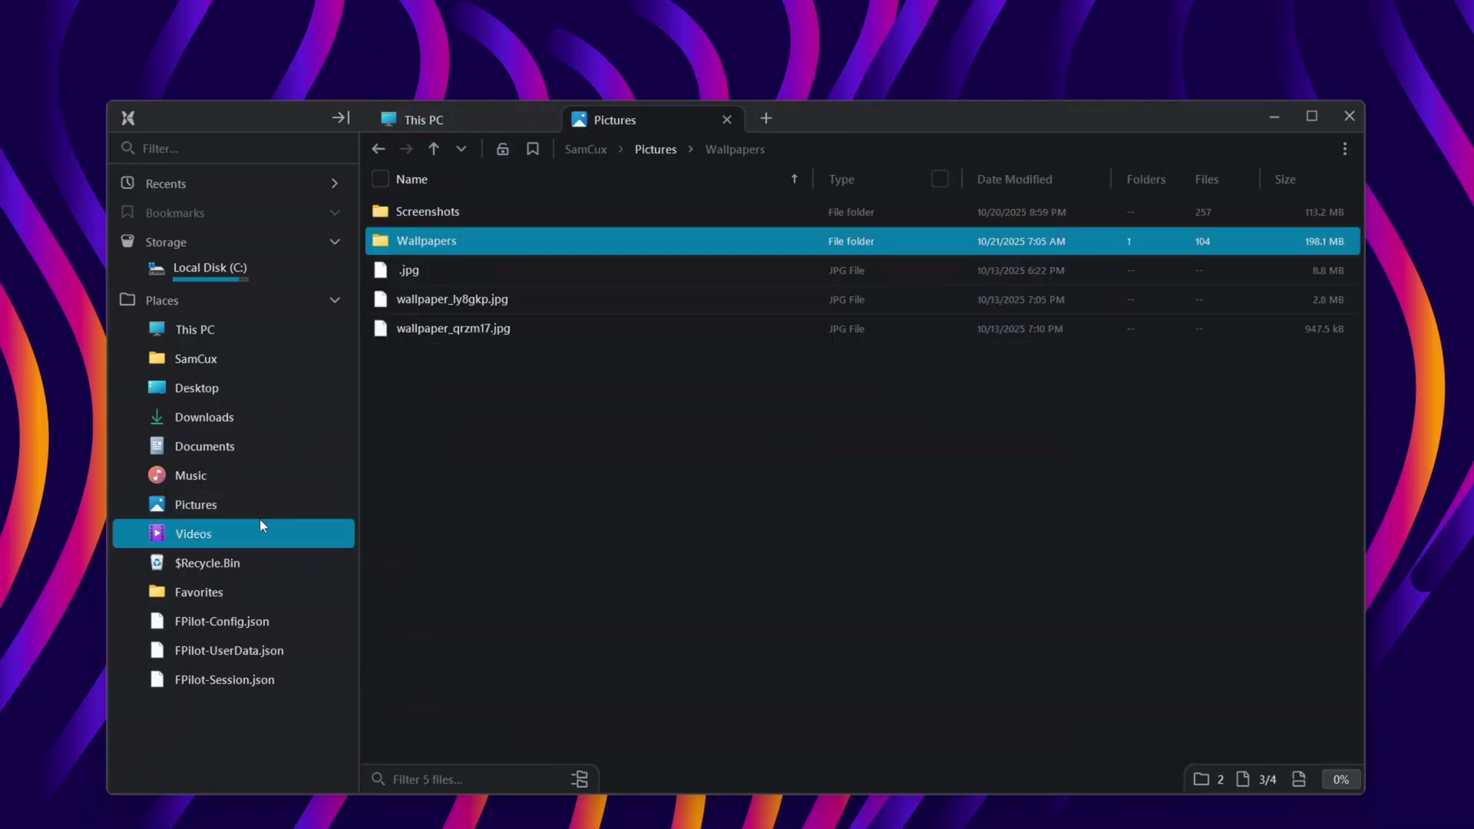
{"action": "double_click", "coordinate": [433, 241]}
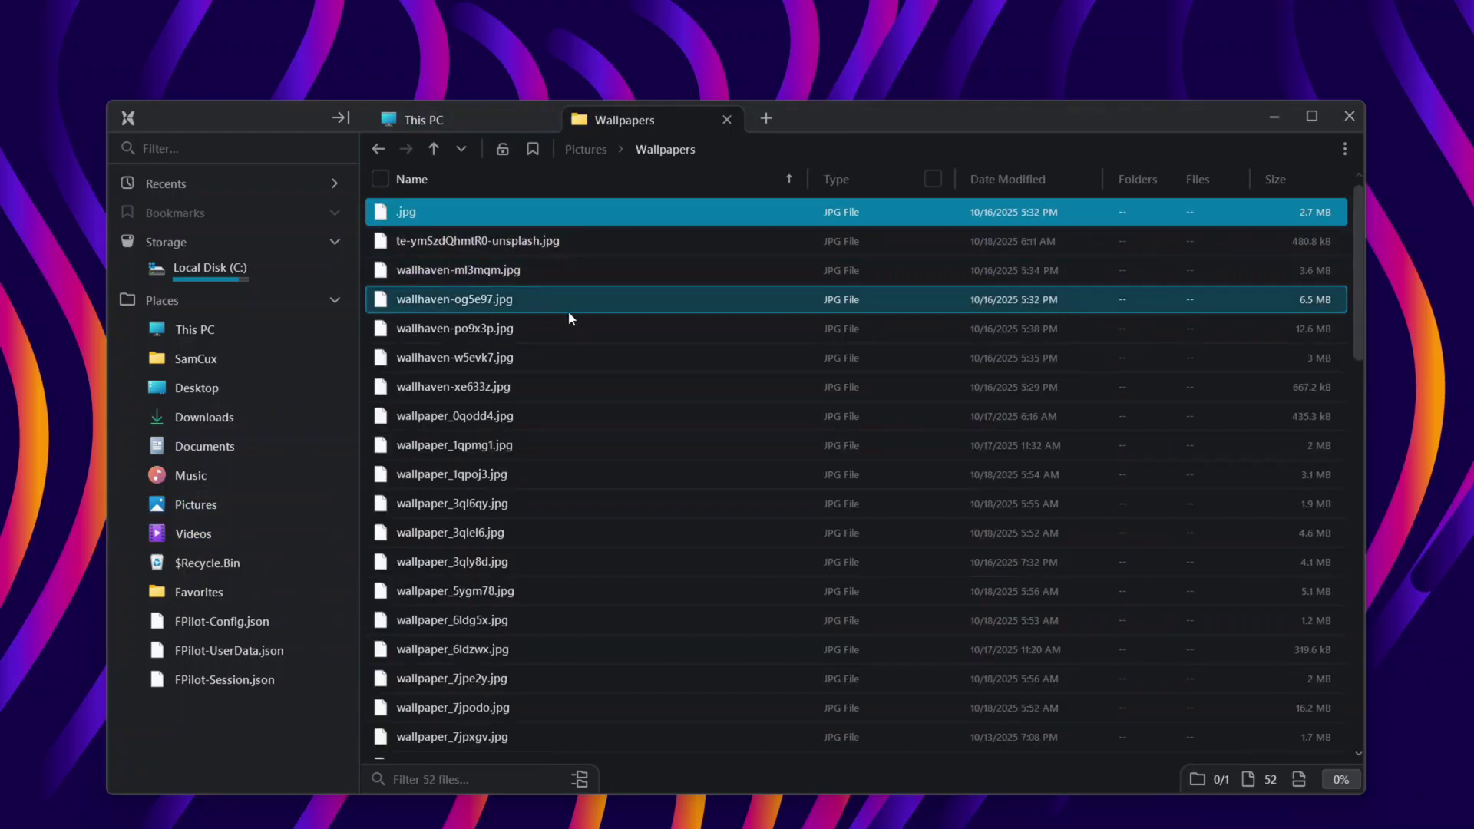
- Preview wallhaven-po9x3p.jpg in the inspector, zoom in on the image and pan around it
{"action": "left_click", "coordinate": [496, 335]}
{"action": "key", "text": "space"}
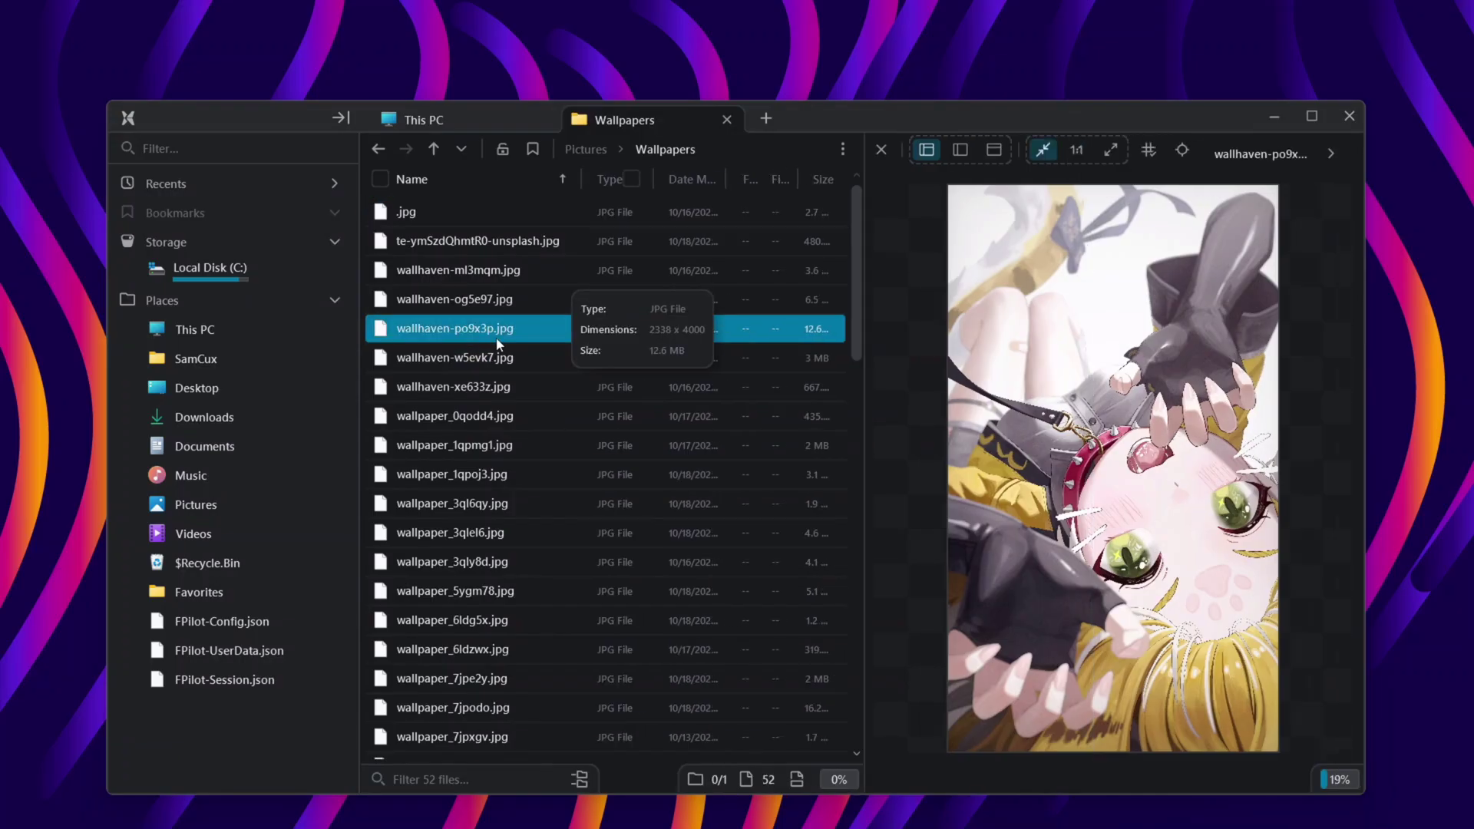
{"action": "scroll", "coordinate": [1095, 445], "scroll_direction": "up", "scroll_amount": 5}
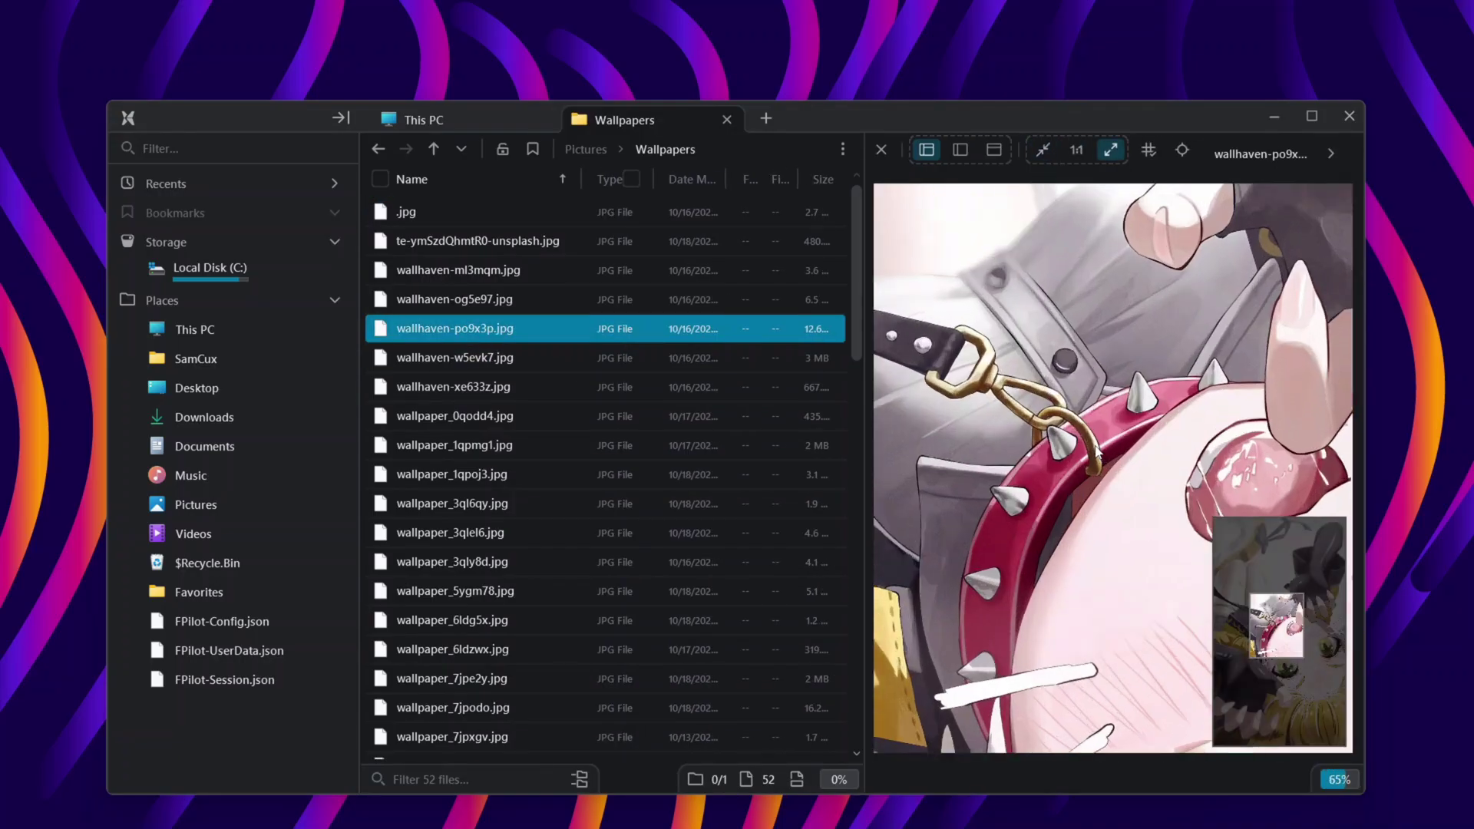
{"action": "scroll", "coordinate": [1095, 445], "scroll_direction": "down", "scroll_amount": 2}
{"action": "left_click_drag", "start_coordinate": [1106, 449], "coordinate": [974, 581]}
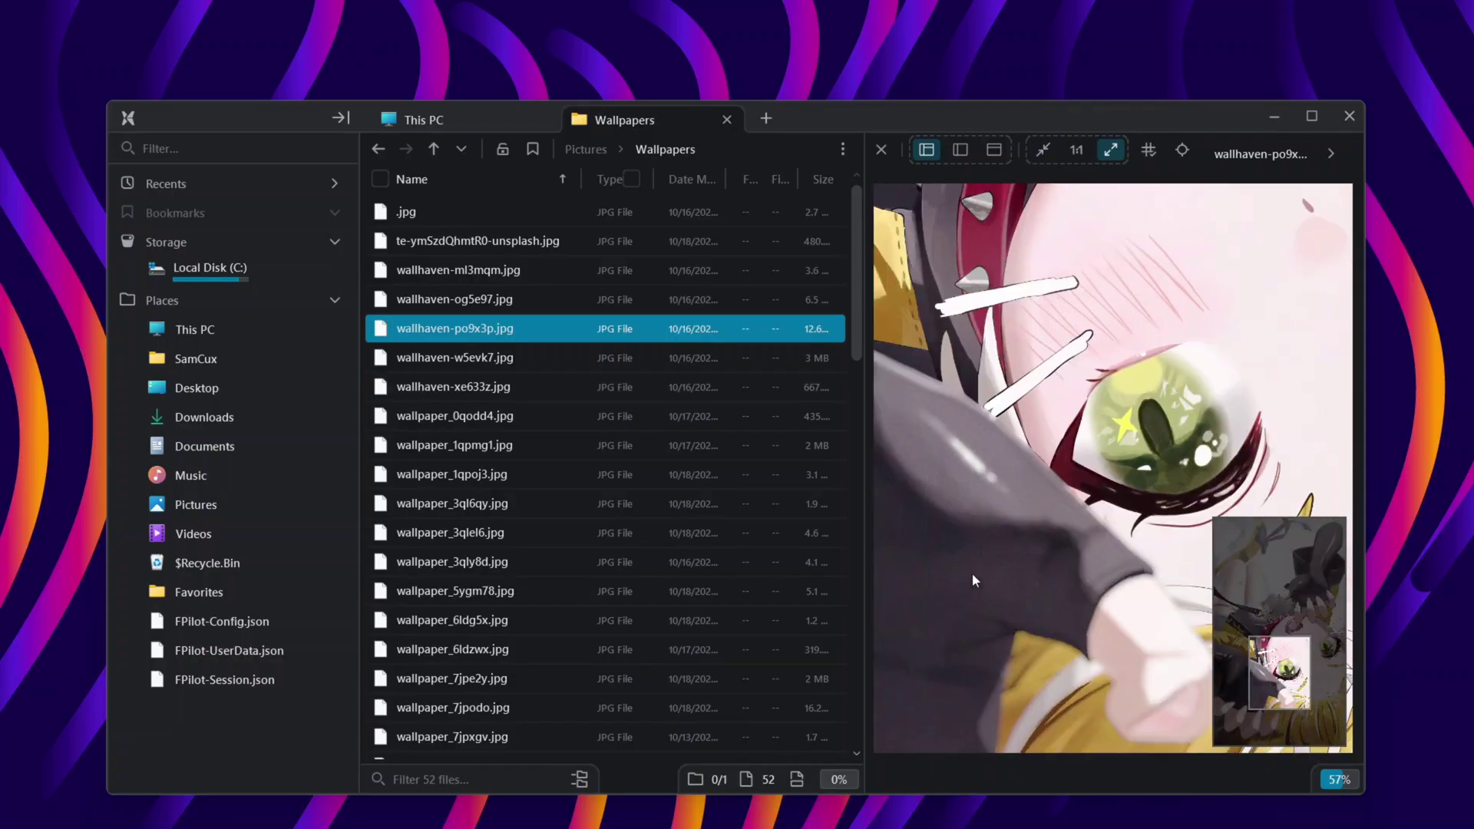
- Switch the image preview between fit and 1:1 size, return it to fit and close the inspector
{"action": "left_click", "coordinate": [1042, 150]}
{"action": "left_click", "coordinate": [1076, 150]}
{"action": "left_click", "coordinate": [1043, 150]}
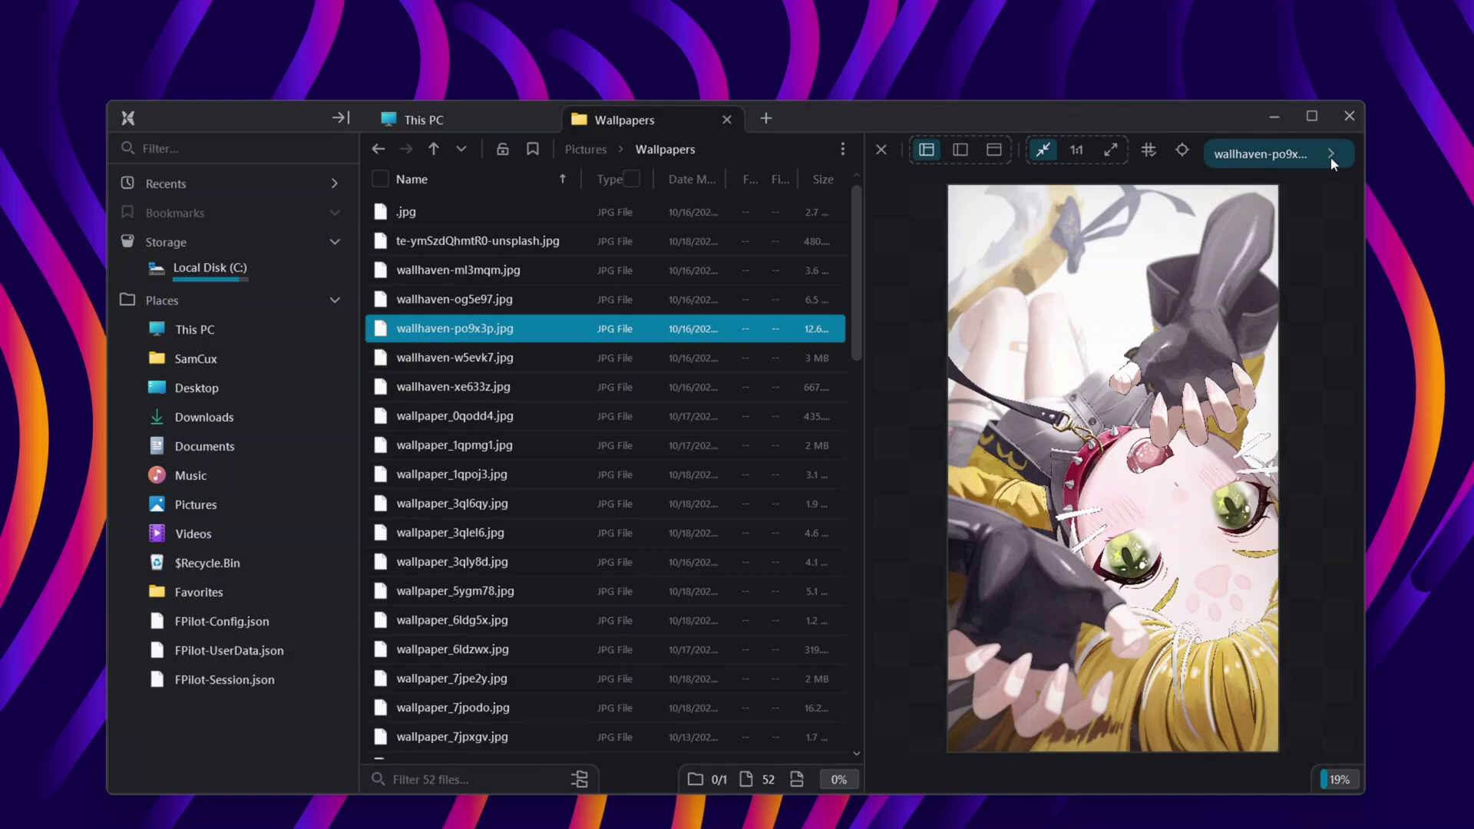
{"action": "left_click", "coordinate": [882, 151]}
- Select wallpaper_3ql6qy.jpg and scale the Wallpapers view from the details list up to XL Icons
{"action": "left_click", "coordinate": [783, 387]}
{"action": "left_click", "coordinate": [691, 502]}
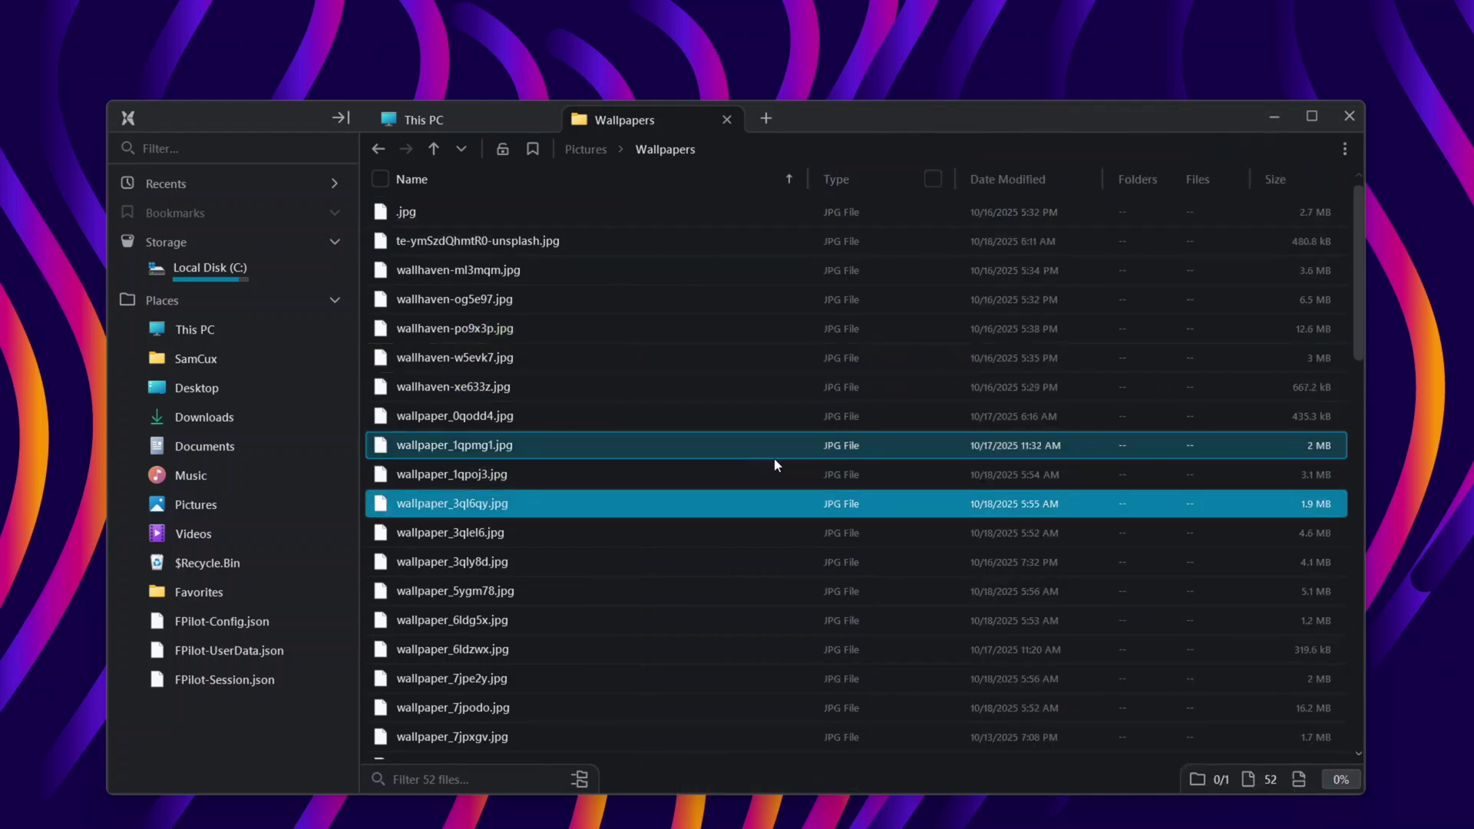
{"action": "scroll", "coordinate": [717, 420], "scroll_direction": "up", "scroll_amount": 8}
{"action": "scroll", "coordinate": [718, 430], "scroll_direction": "down", "scroll_amount": 4}
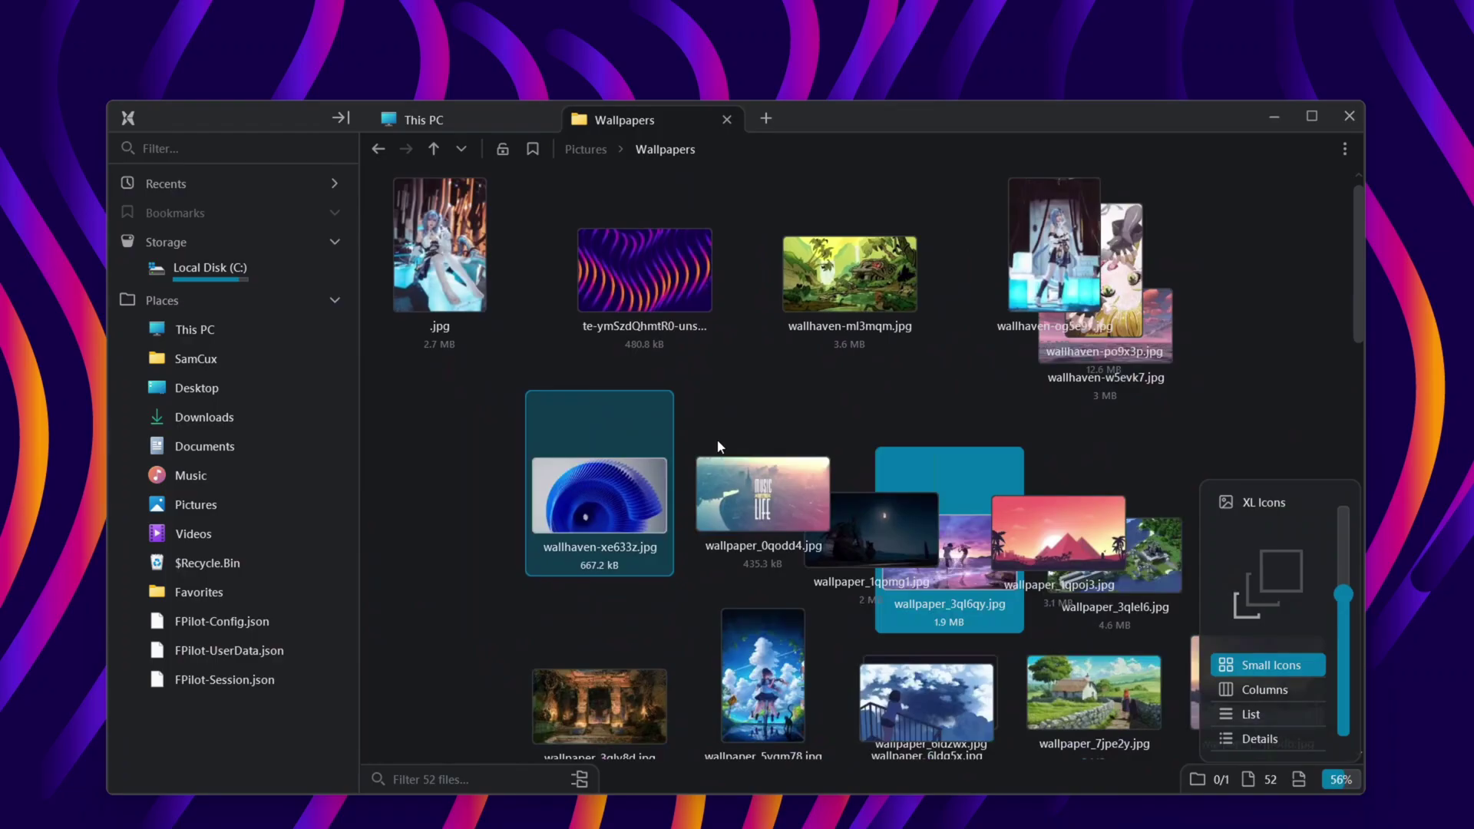
{"action": "scroll", "coordinate": [717, 443], "scroll_direction": "down", "scroll_amount": 3, "text": "ctrl"}
{"action": "scroll", "coordinate": [717, 443], "scroll_direction": "up", "scroll_amount": 5, "text": "ctrl"}
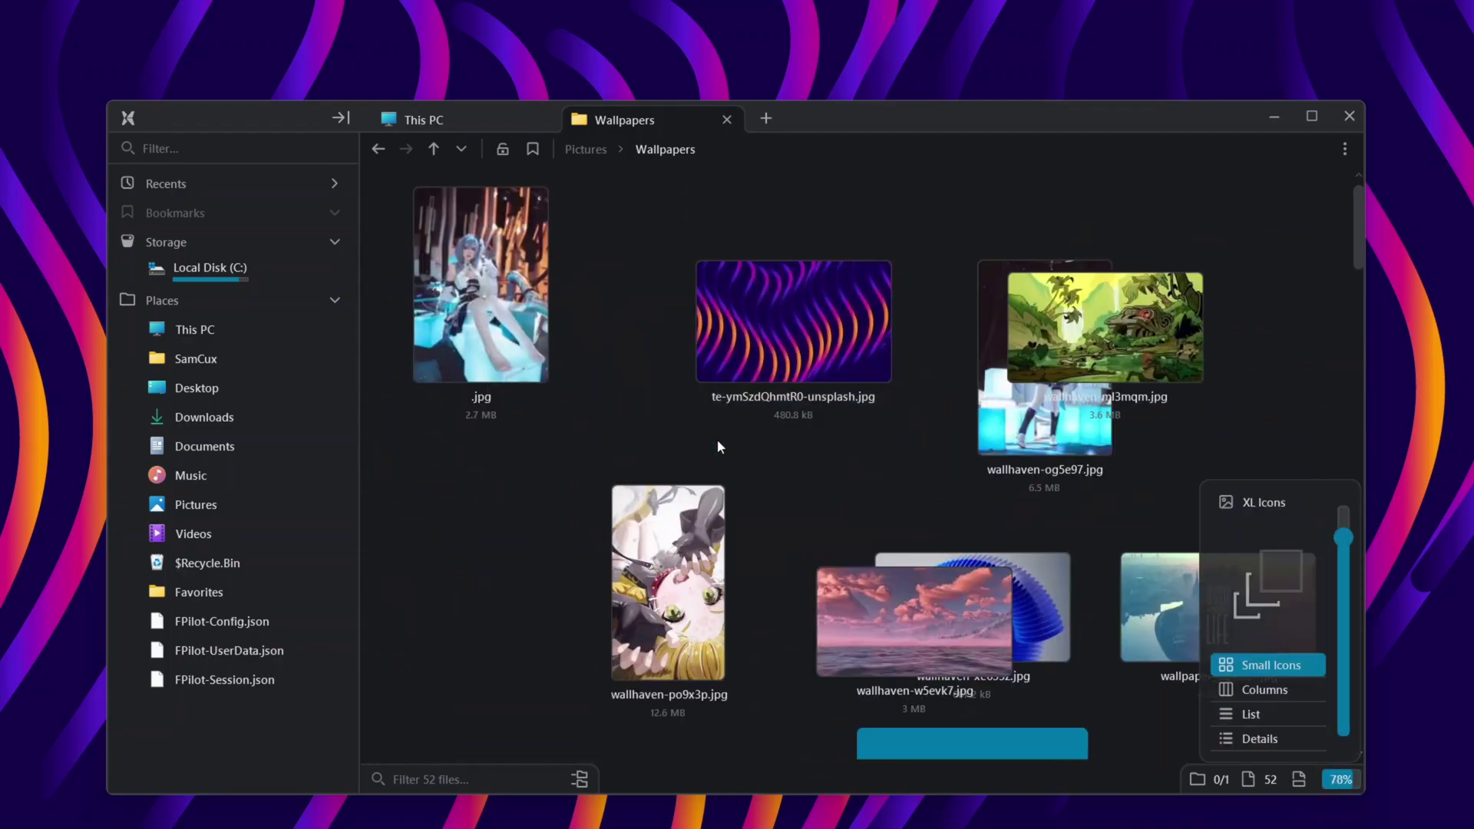
{"action": "scroll", "coordinate": [718, 443], "scroll_direction": "down", "scroll_amount": 3, "text": "ctrl"}
{"action": "scroll", "coordinate": [718, 442], "scroll_direction": "up", "scroll_amount": 5, "text": "ctrl"}
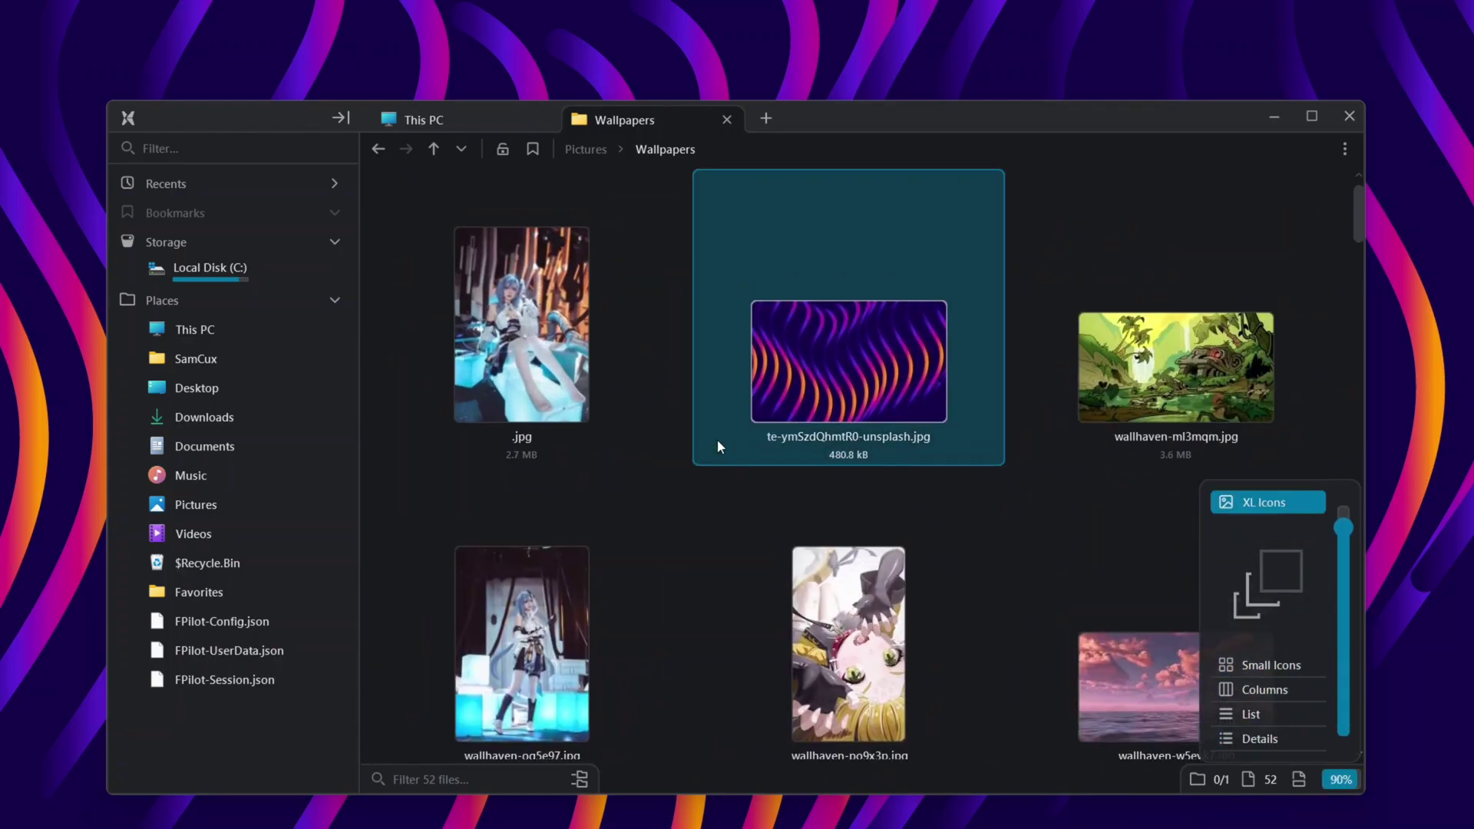
- Go up to the Pictures folder, reopen Wallpapers and look through its large thumbnails
{"action": "left_click", "coordinate": [588, 150]}
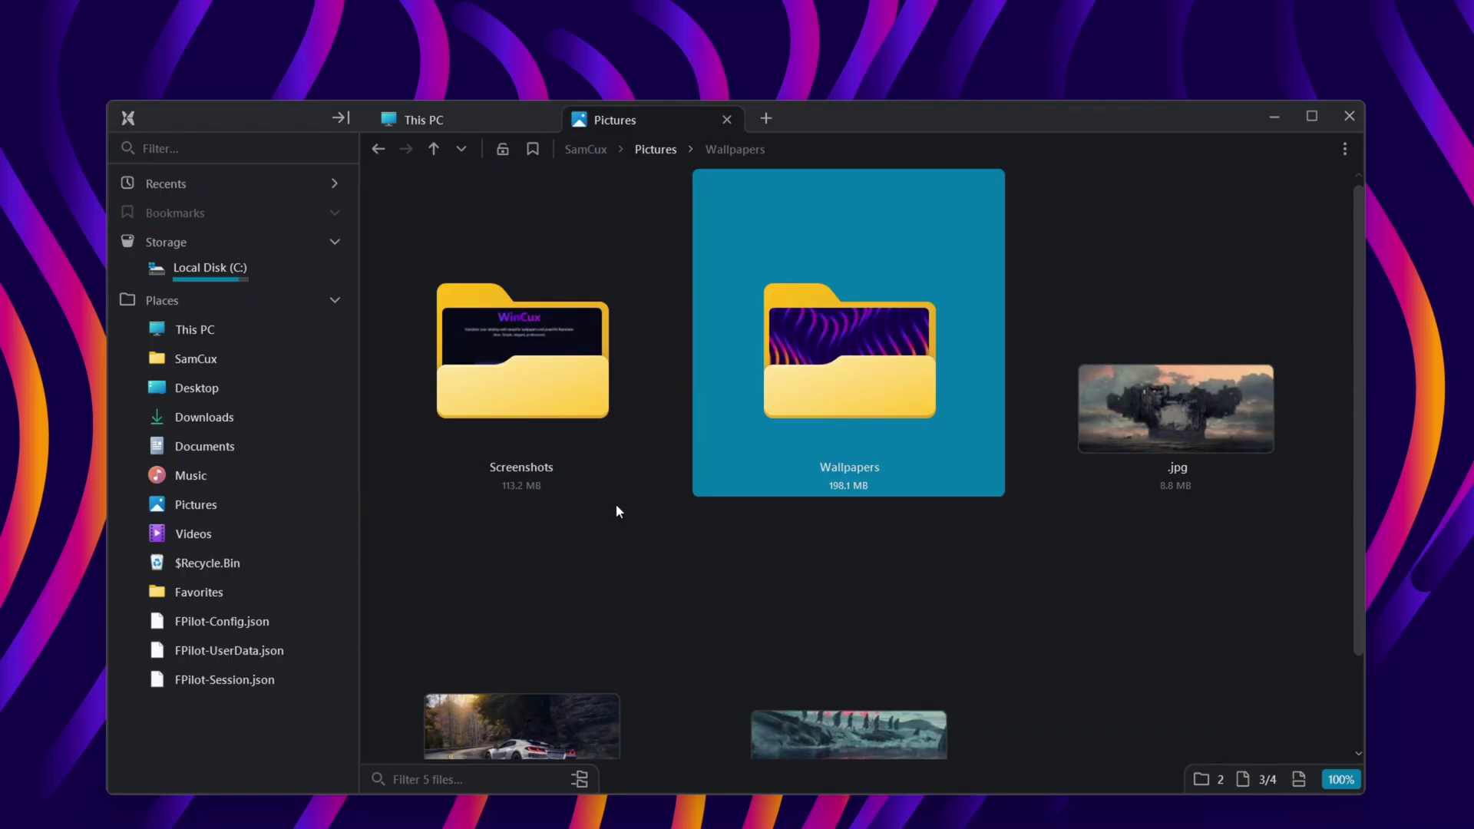
{"action": "double_click", "coordinate": [909, 364]}
{"action": "scroll", "coordinate": [947, 377], "scroll_direction": "down", "scroll_amount": 5}
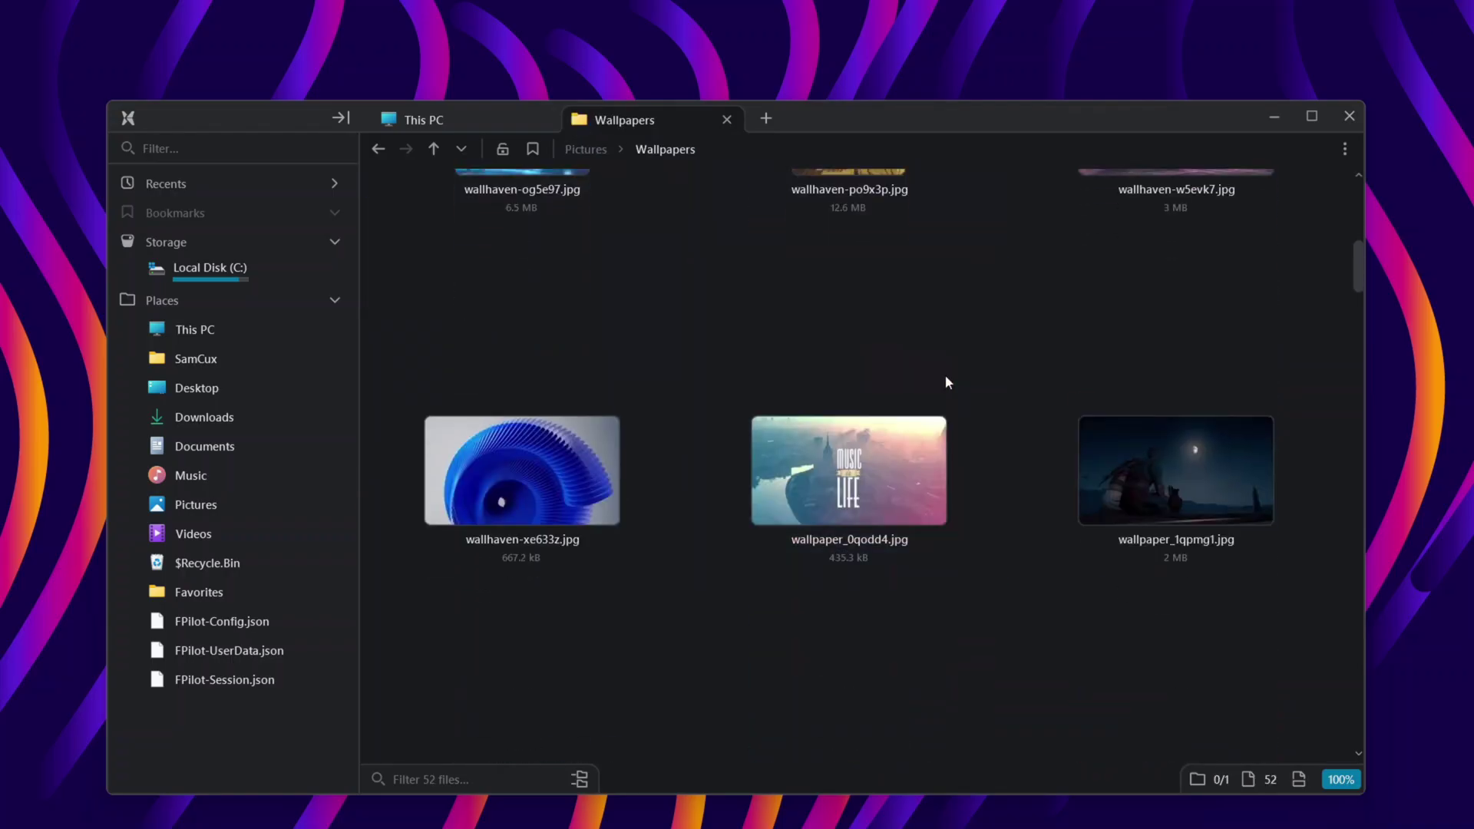
{"action": "scroll", "coordinate": [946, 381], "scroll_direction": "down", "scroll_amount": 3}
- Shrink the Wallpapers thumbnails and adjust their size up and down, settling on Small Icons at 46%
{"action": "scroll", "coordinate": [938, 353], "scroll_direction": "down", "scroll_amount": 3, "text": "ctrl"}
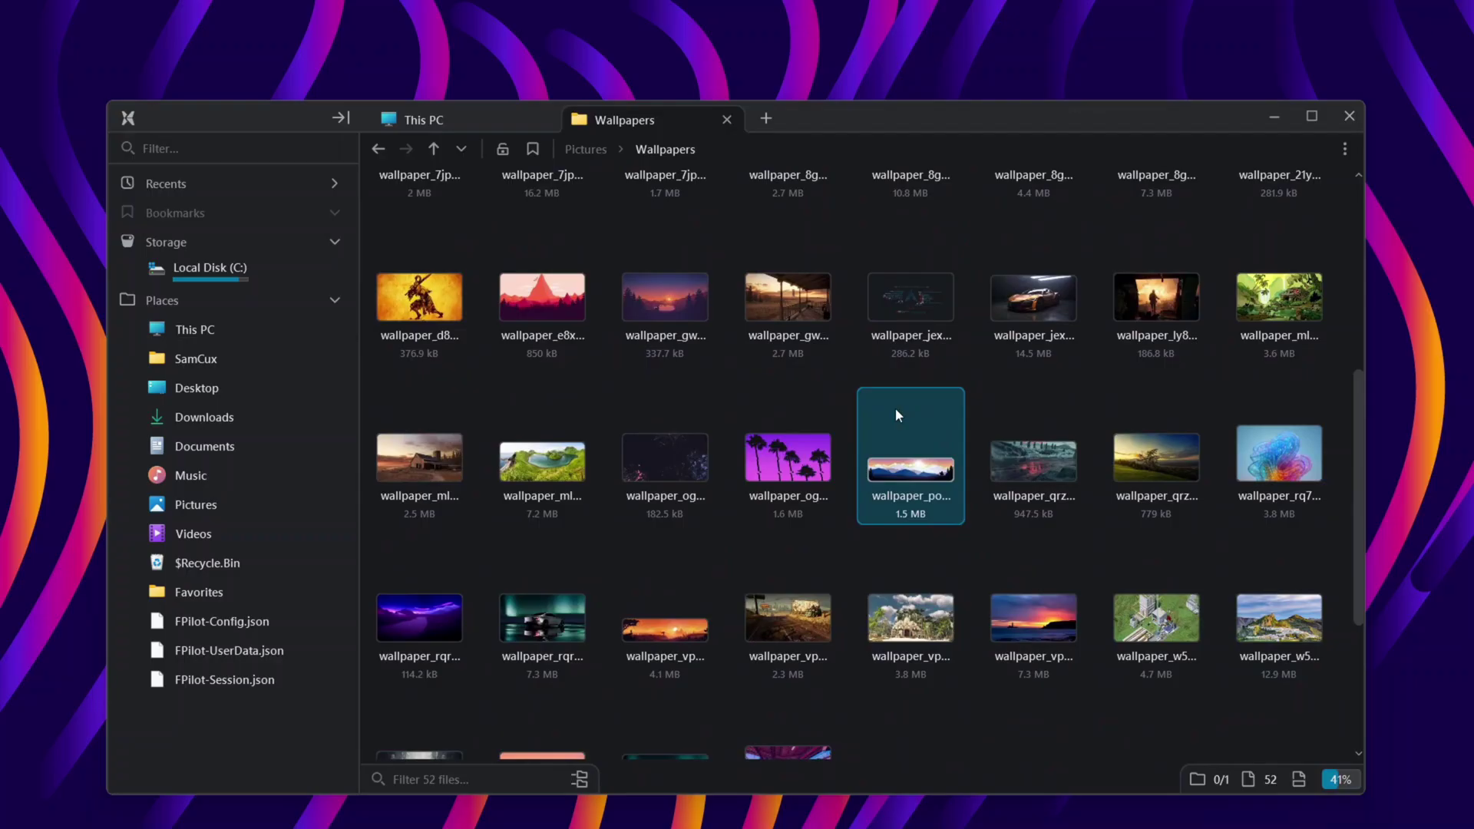
{"action": "scroll", "coordinate": [889, 412], "scroll_direction": "down", "scroll_amount": 3, "text": "ctrl"}
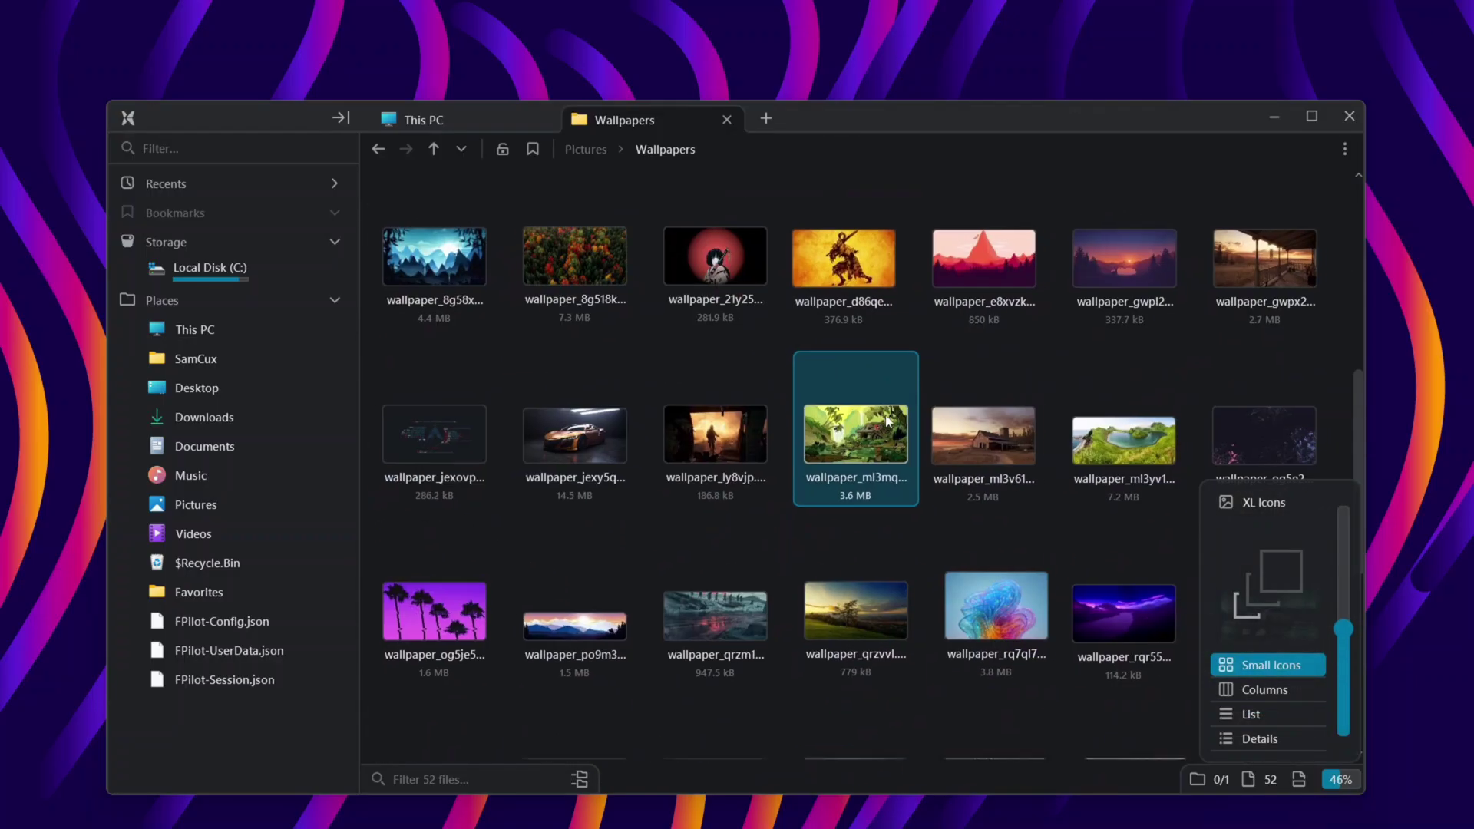
{"action": "scroll", "coordinate": [884, 417], "scroll_direction": "up", "scroll_amount": 3}
{"action": "scroll", "coordinate": [884, 417], "scroll_direction": "down", "scroll_amount": 6}
{"action": "scroll", "coordinate": [884, 417], "scroll_direction": "up", "scroll_amount": 3}
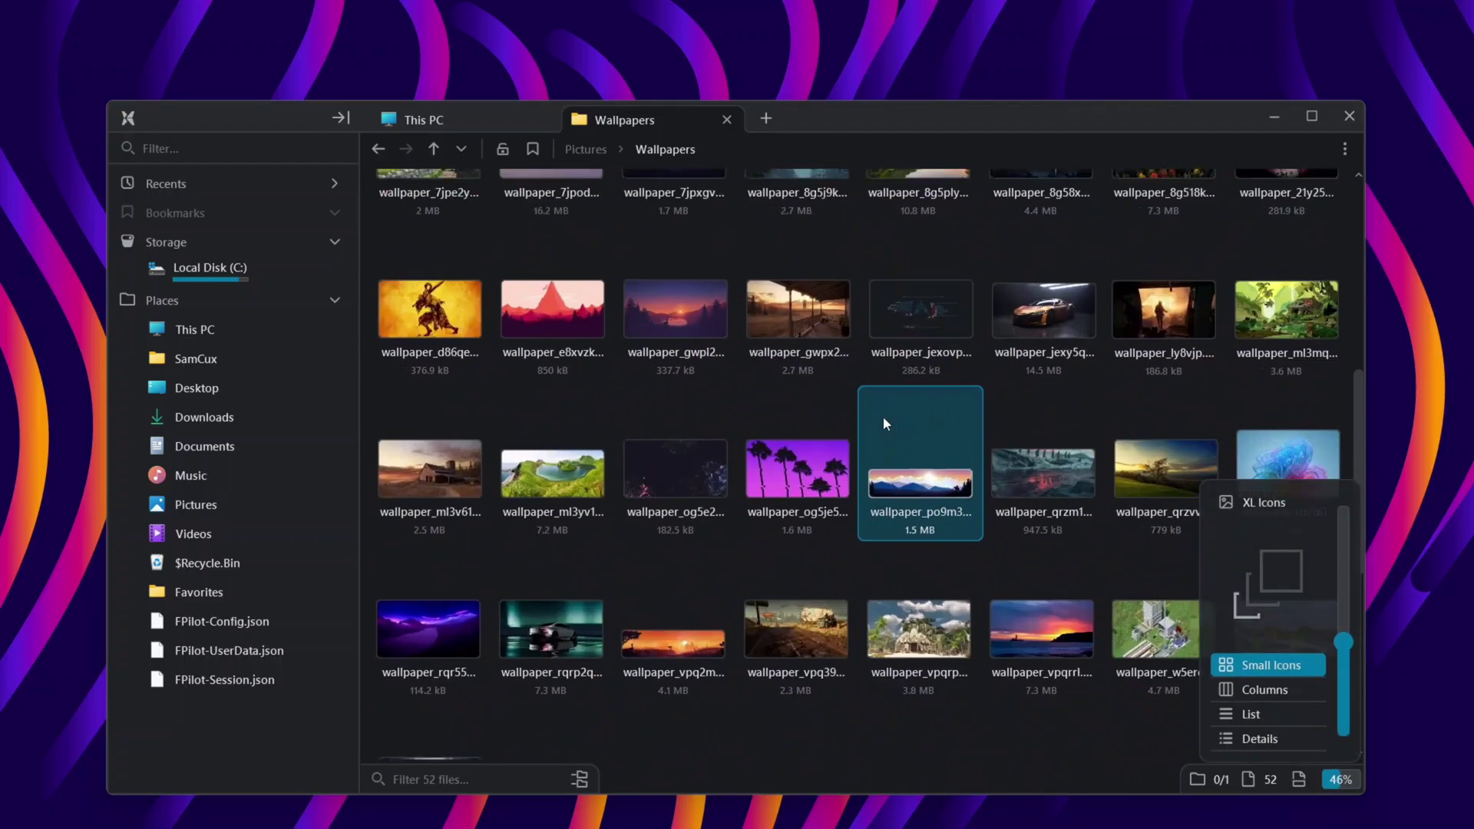
- Select all files in the Wallpapers folder and clear their names in a batch rename, keeping the .jpg extensions
{"action": "scroll", "coordinate": [883, 417], "scroll_direction": "up", "scroll_amount": 2}
{"action": "scroll", "coordinate": [883, 416], "scroll_direction": "down", "scroll_amount": 6}
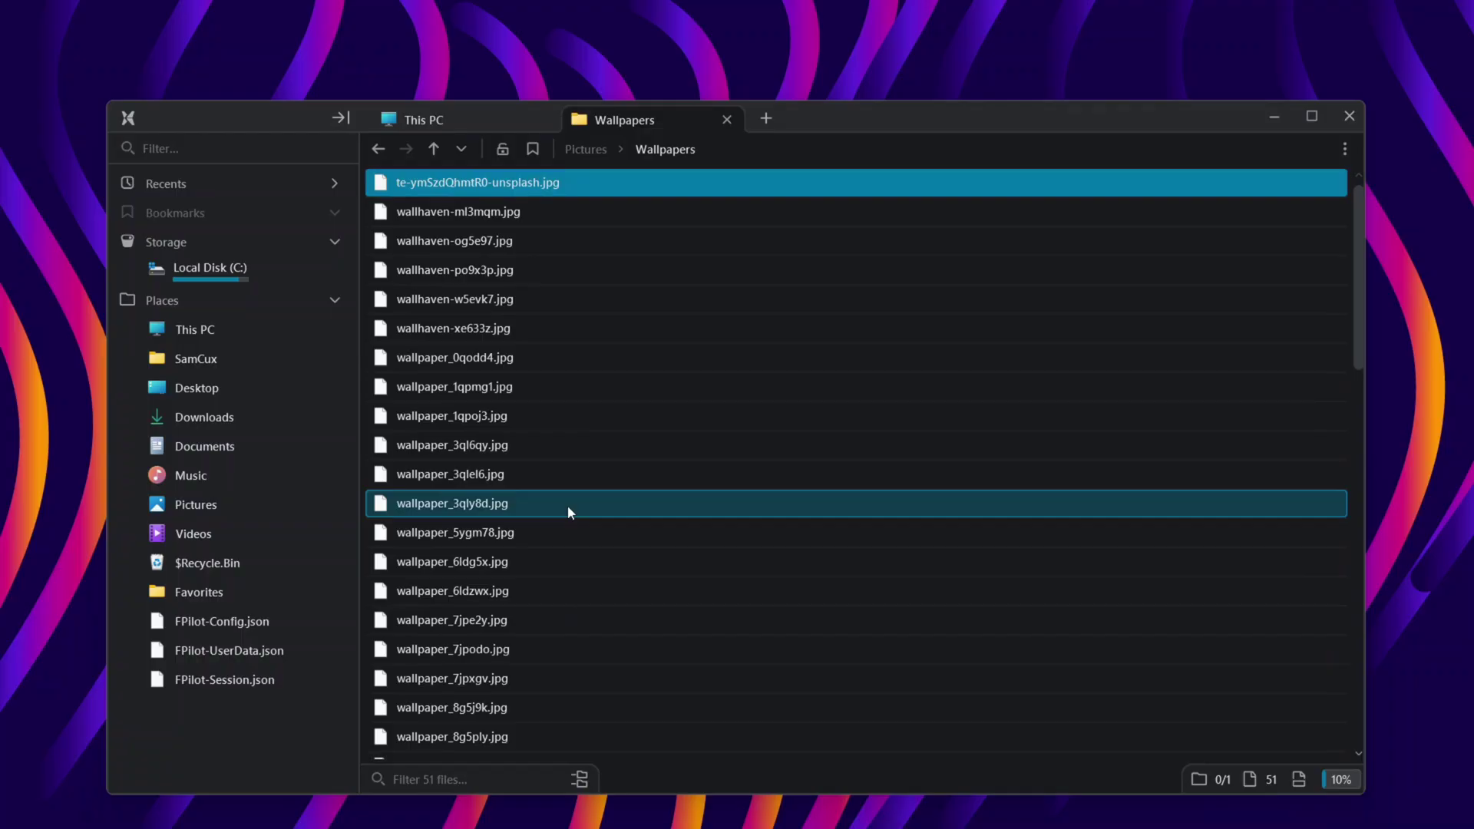
{"action": "left_click", "coordinate": [592, 329]}
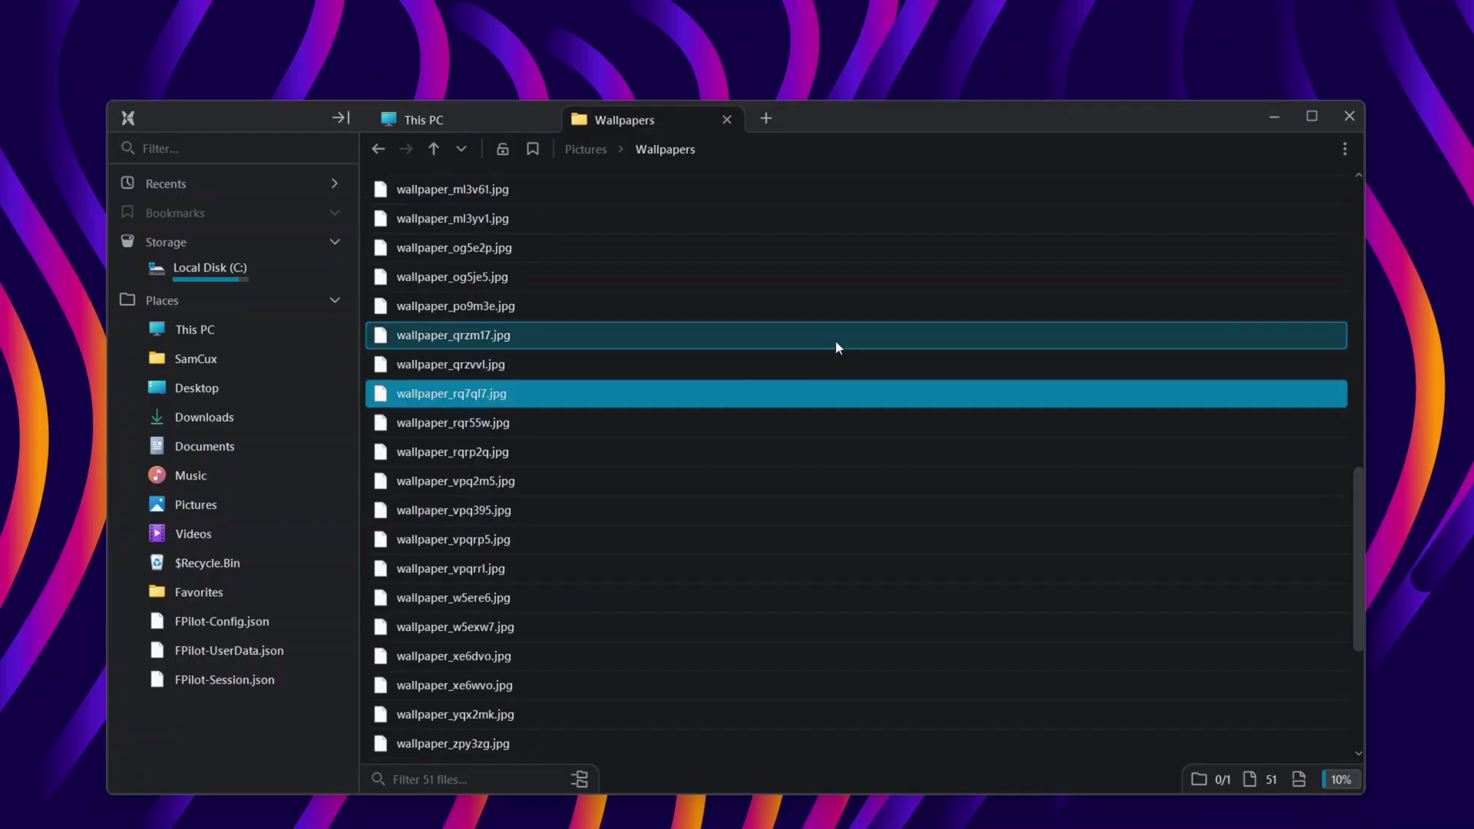
{"action": "key", "text": "ctrl+a"}
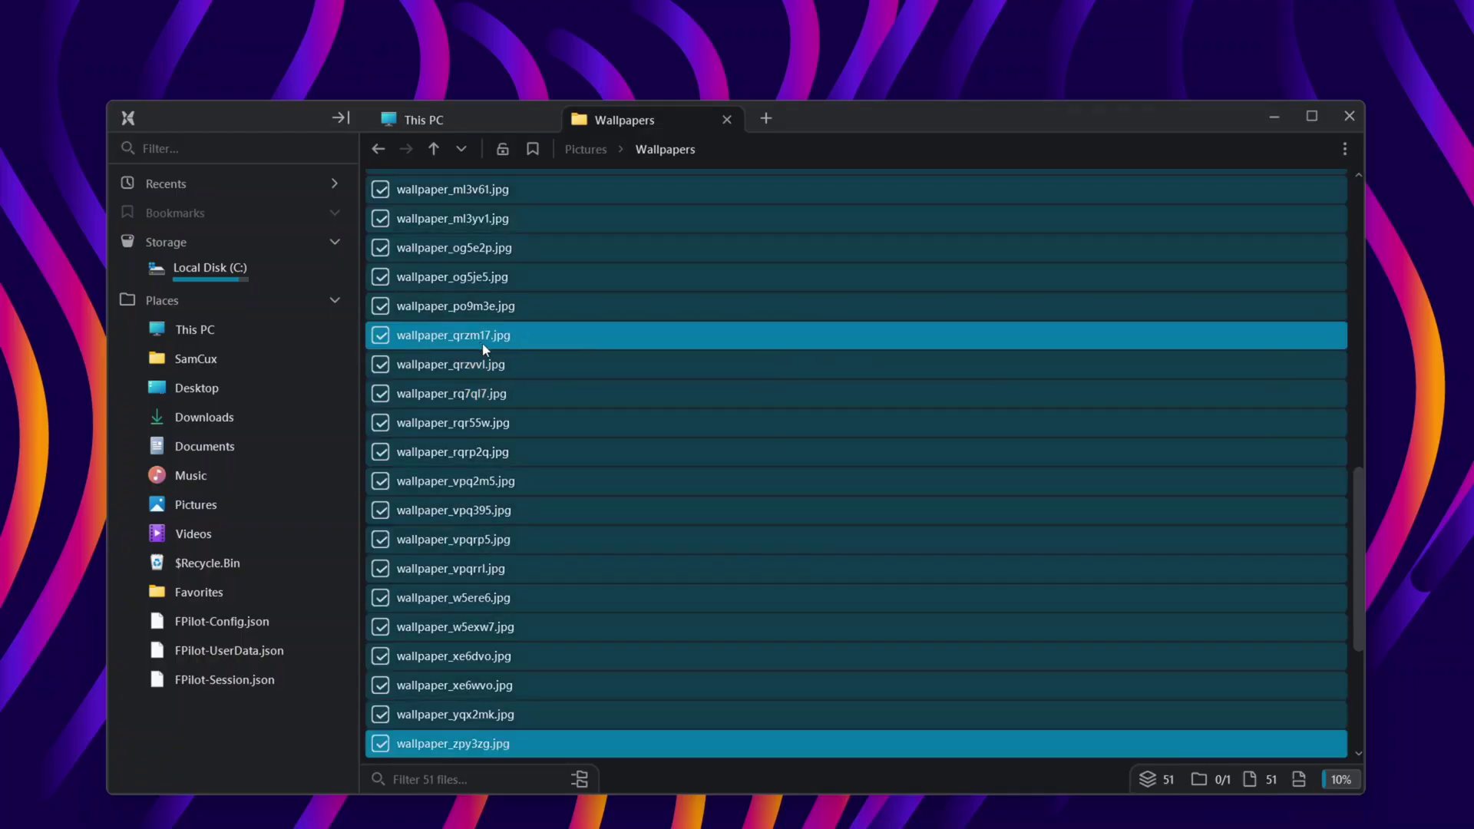
{"action": "right_click", "coordinate": [492, 305]}
{"action": "scroll", "coordinate": [593, 609], "scroll_direction": "down", "scroll_amount": 2}
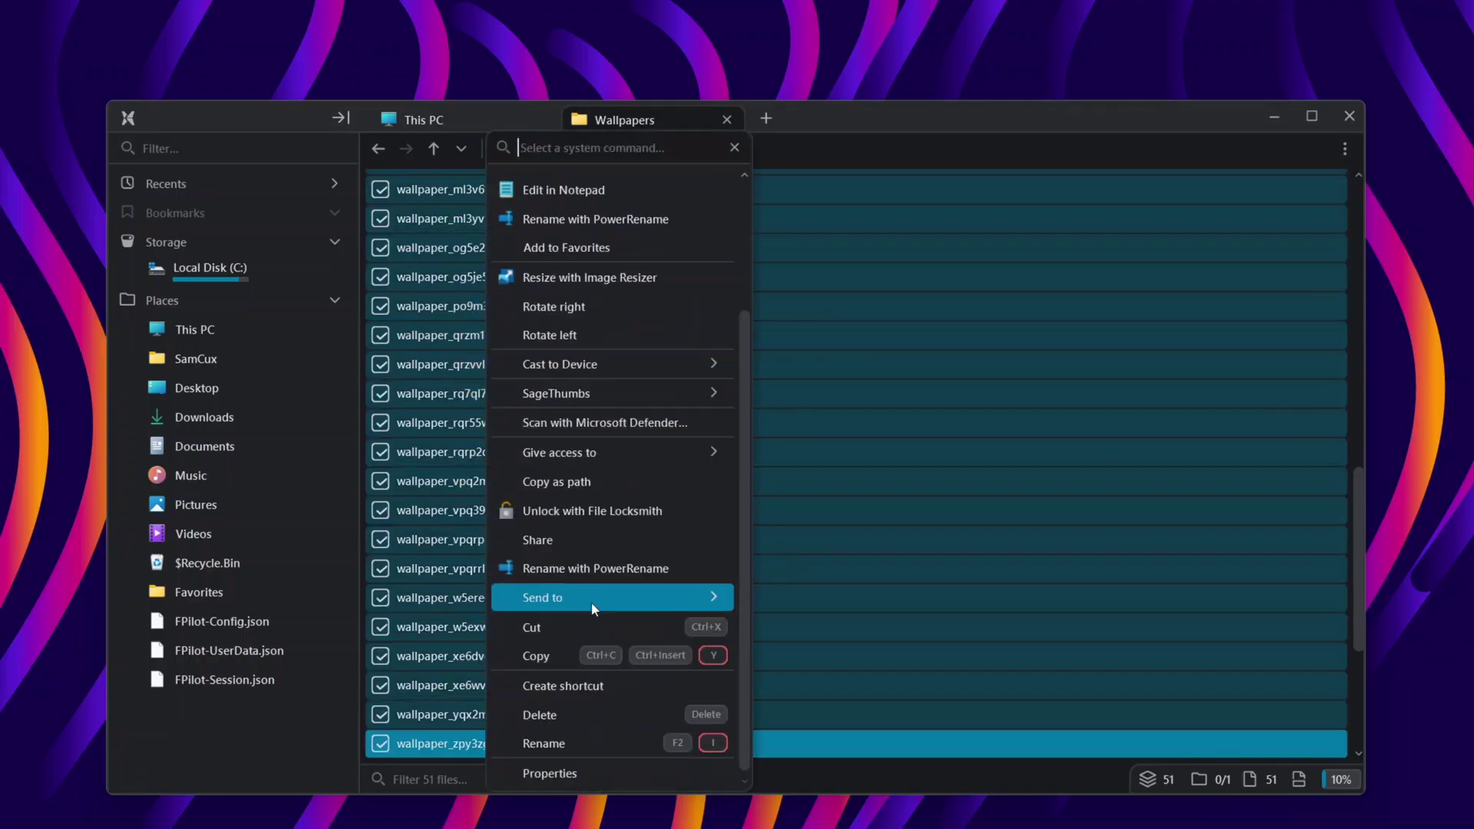
{"action": "left_click", "coordinate": [592, 743]}
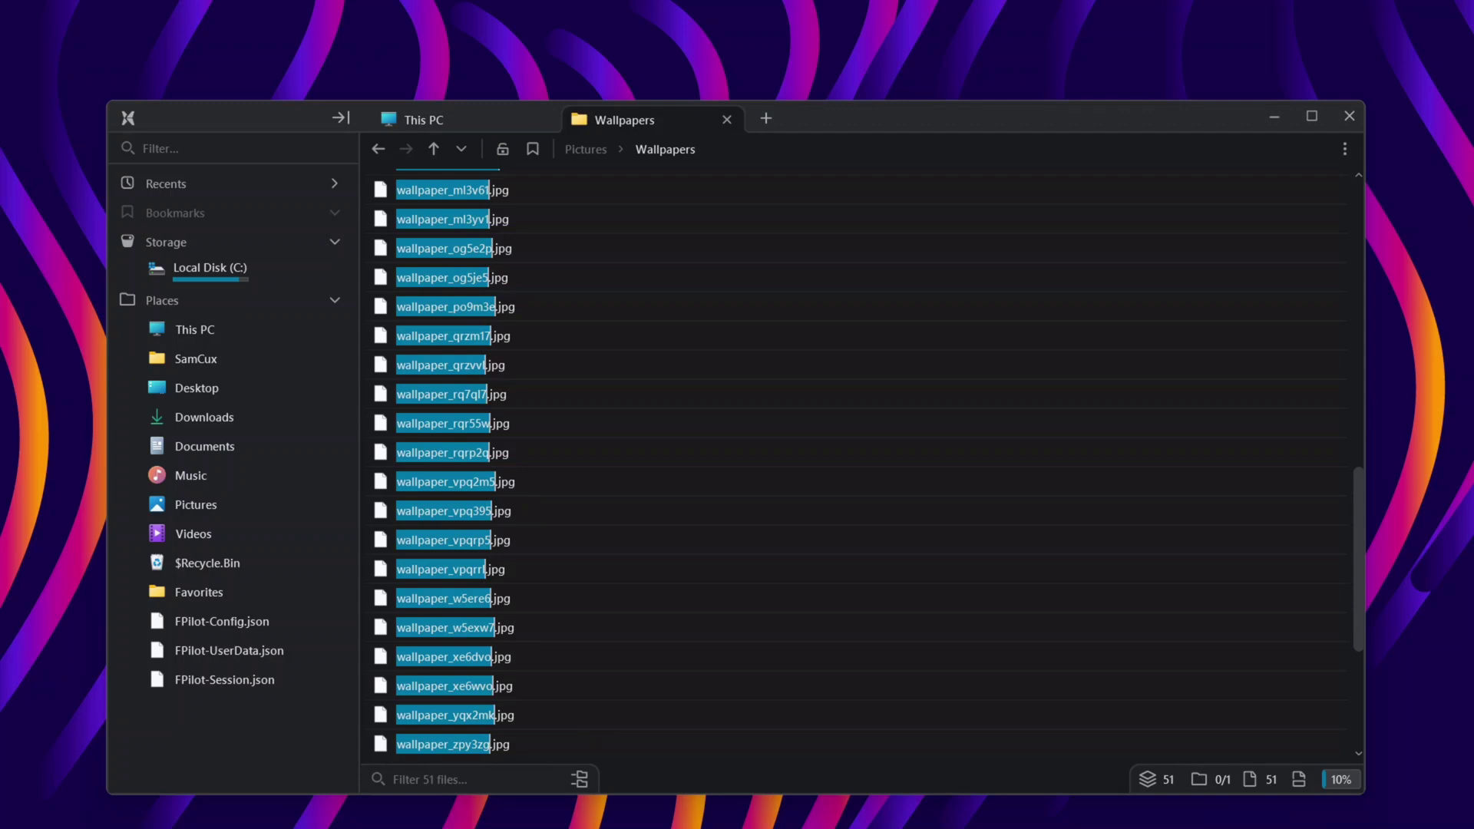
{"action": "scroll", "coordinate": [845, 461], "scroll_direction": "up", "scroll_amount": 3}
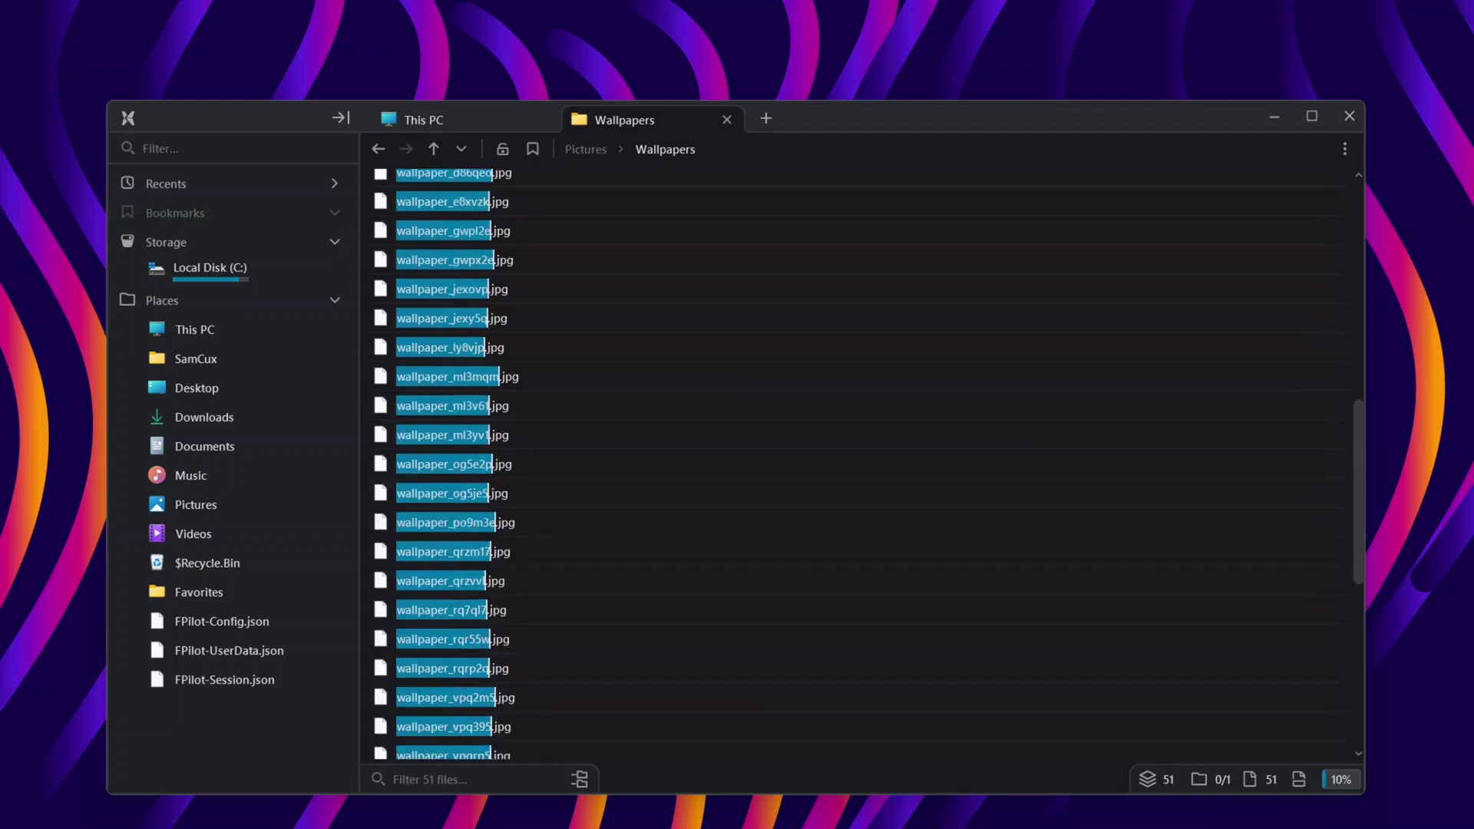
{"action": "key", "text": "BackSpace"}
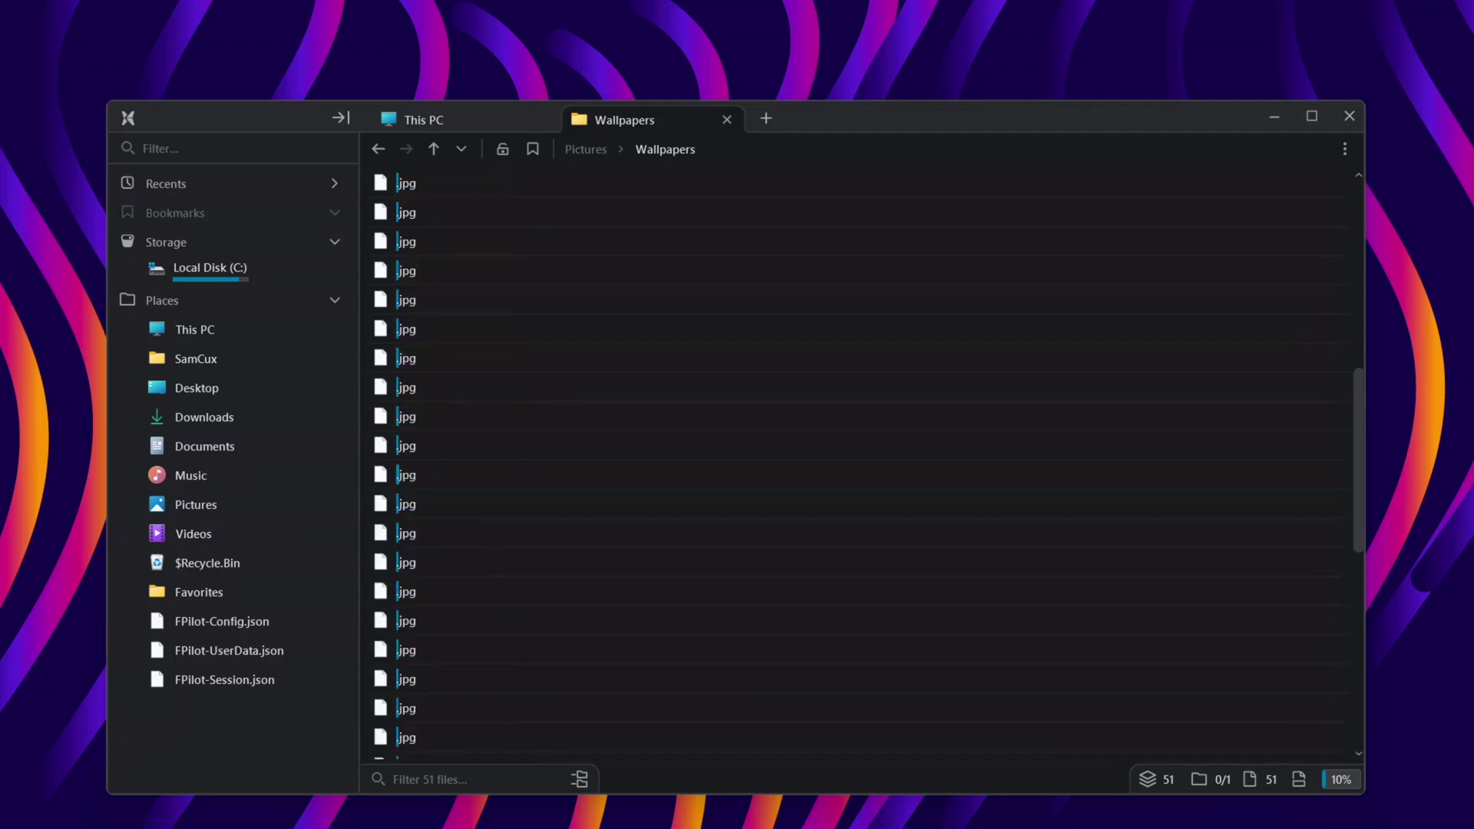
- Insert an incremental ID into all the emptied file names and look through the numbered list
{"action": "right_click", "coordinate": [390, 332]}
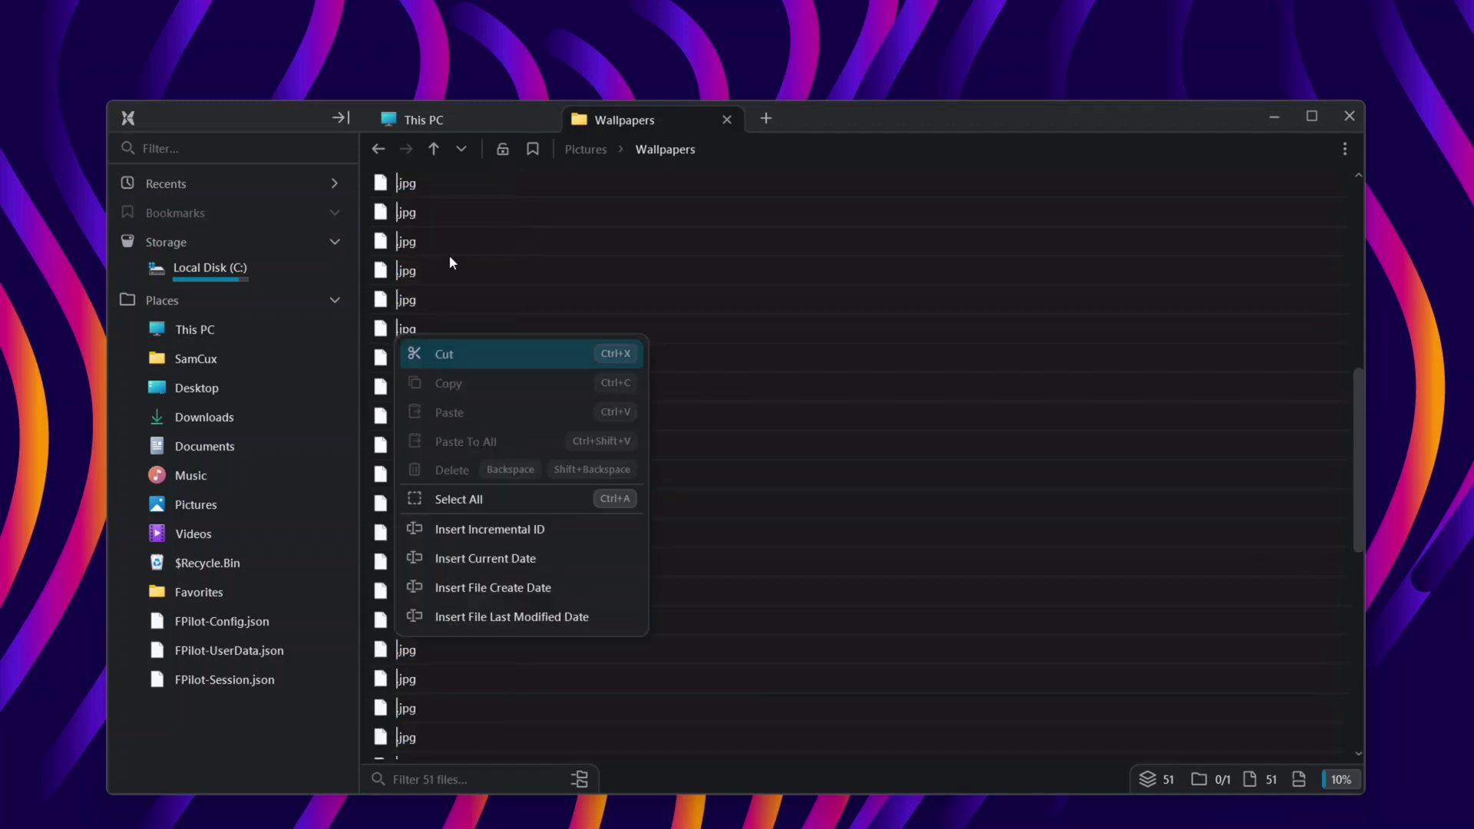
{"action": "left_click", "coordinate": [484, 537]}
{"action": "scroll", "coordinate": [477, 516], "scroll_direction": "down", "scroll_amount": 2}
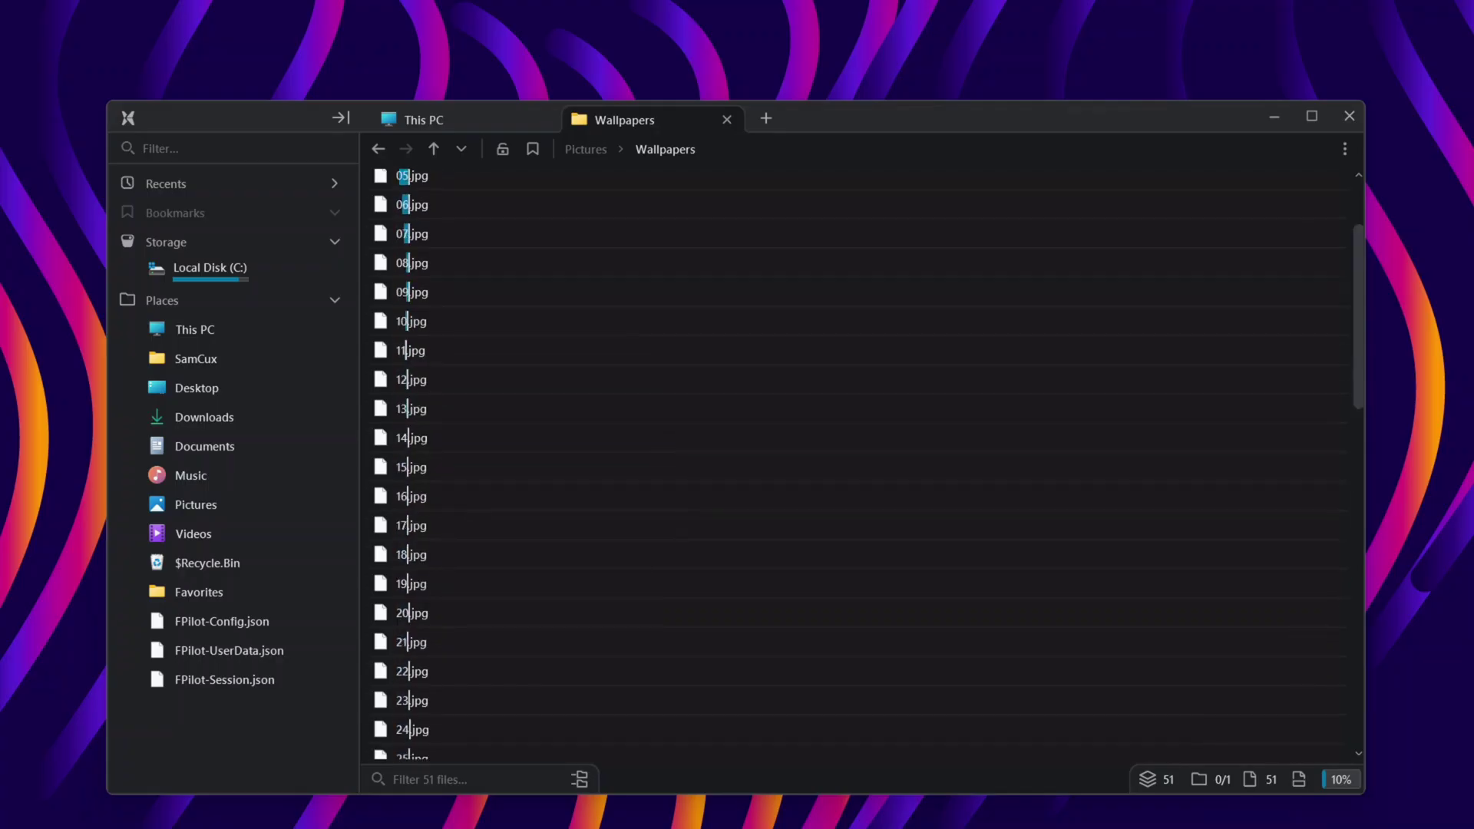
{"action": "scroll", "coordinate": [418, 253], "scroll_direction": "up", "scroll_amount": 2}
- Insert the current date after the incremental number in every file name and bring up the insert choices again
{"action": "right_click", "coordinate": [403, 241]}
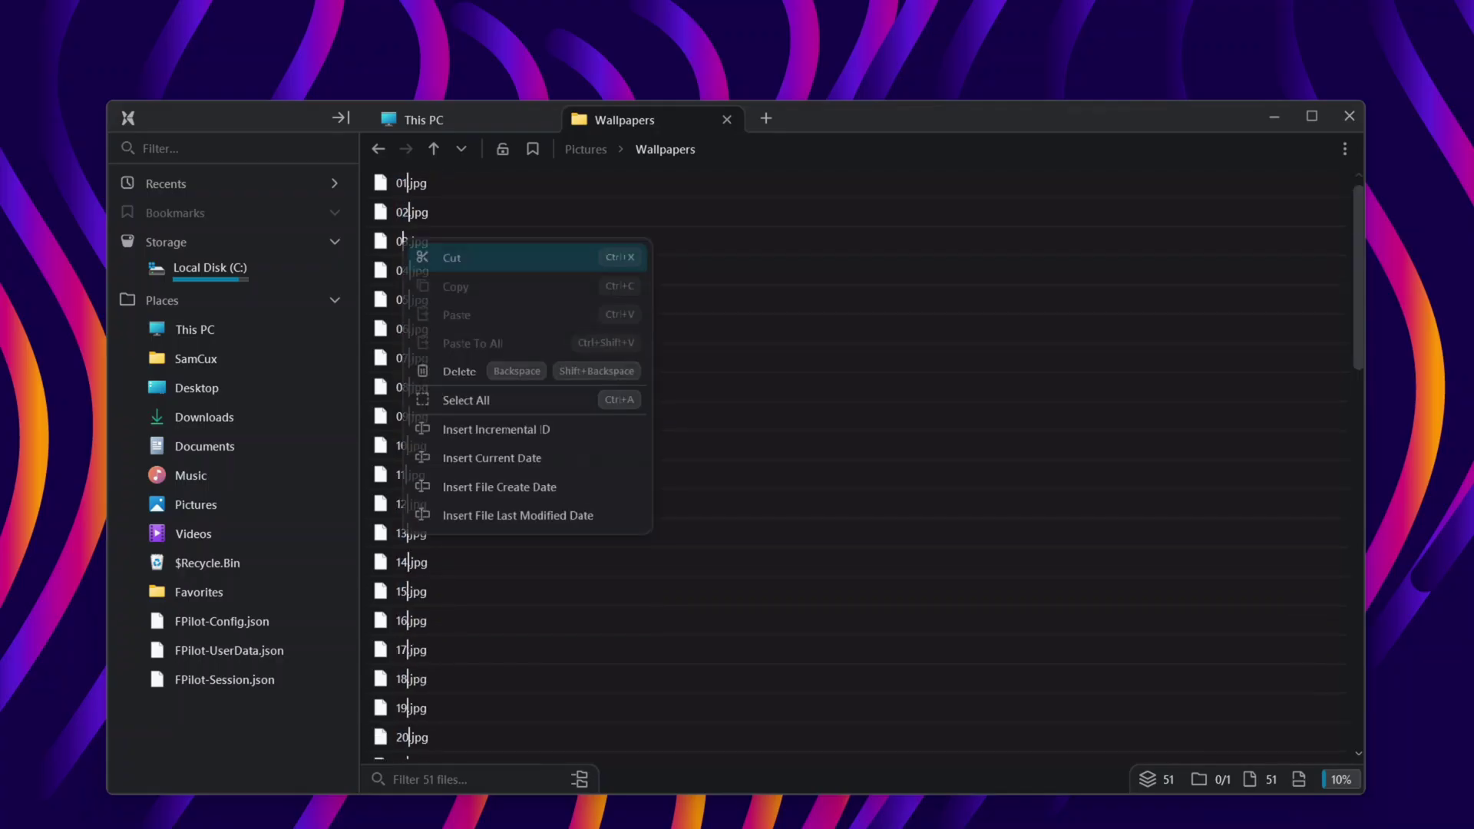
{"action": "left_click", "coordinate": [531, 465]}
{"action": "right_click", "coordinate": [435, 212]}
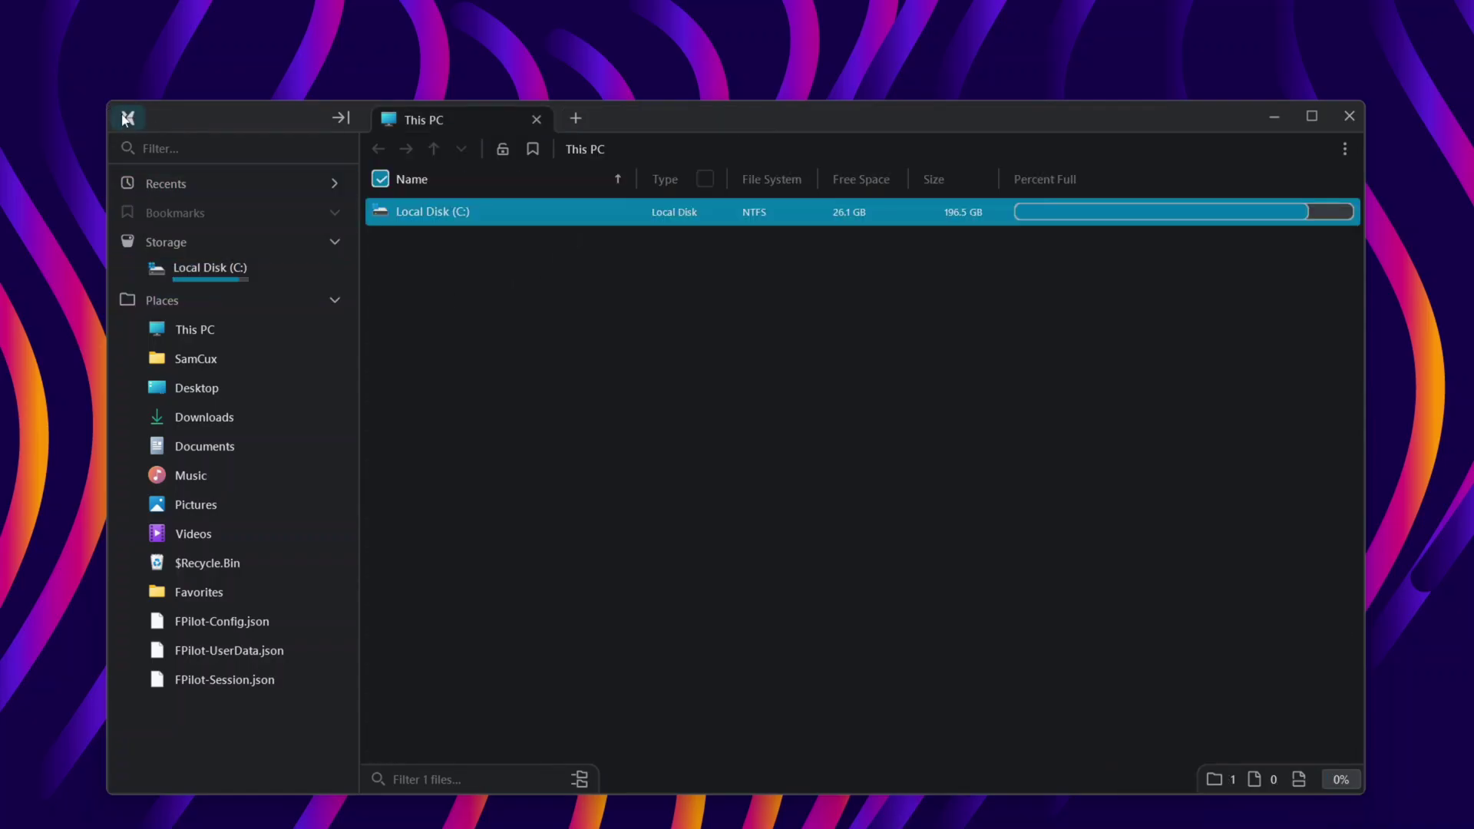
- Open GoTo, look through its places, search for "wall" and clear the search
{"action": "left_click", "coordinate": [126, 118]}
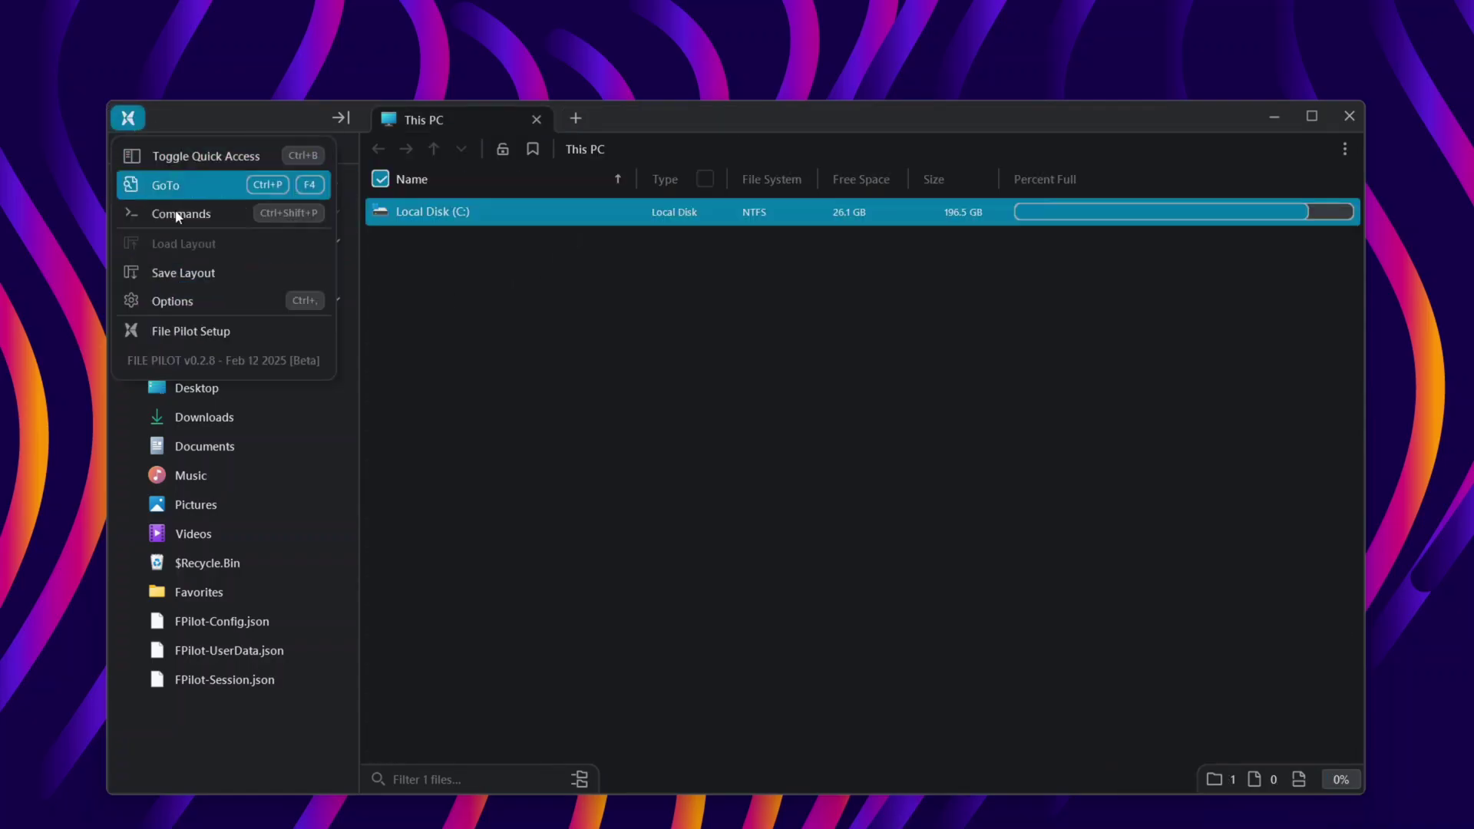
{"action": "left_click", "coordinate": [139, 188]}
{"action": "scroll", "coordinate": [717, 390], "scroll_direction": "down", "scroll_amount": 5}
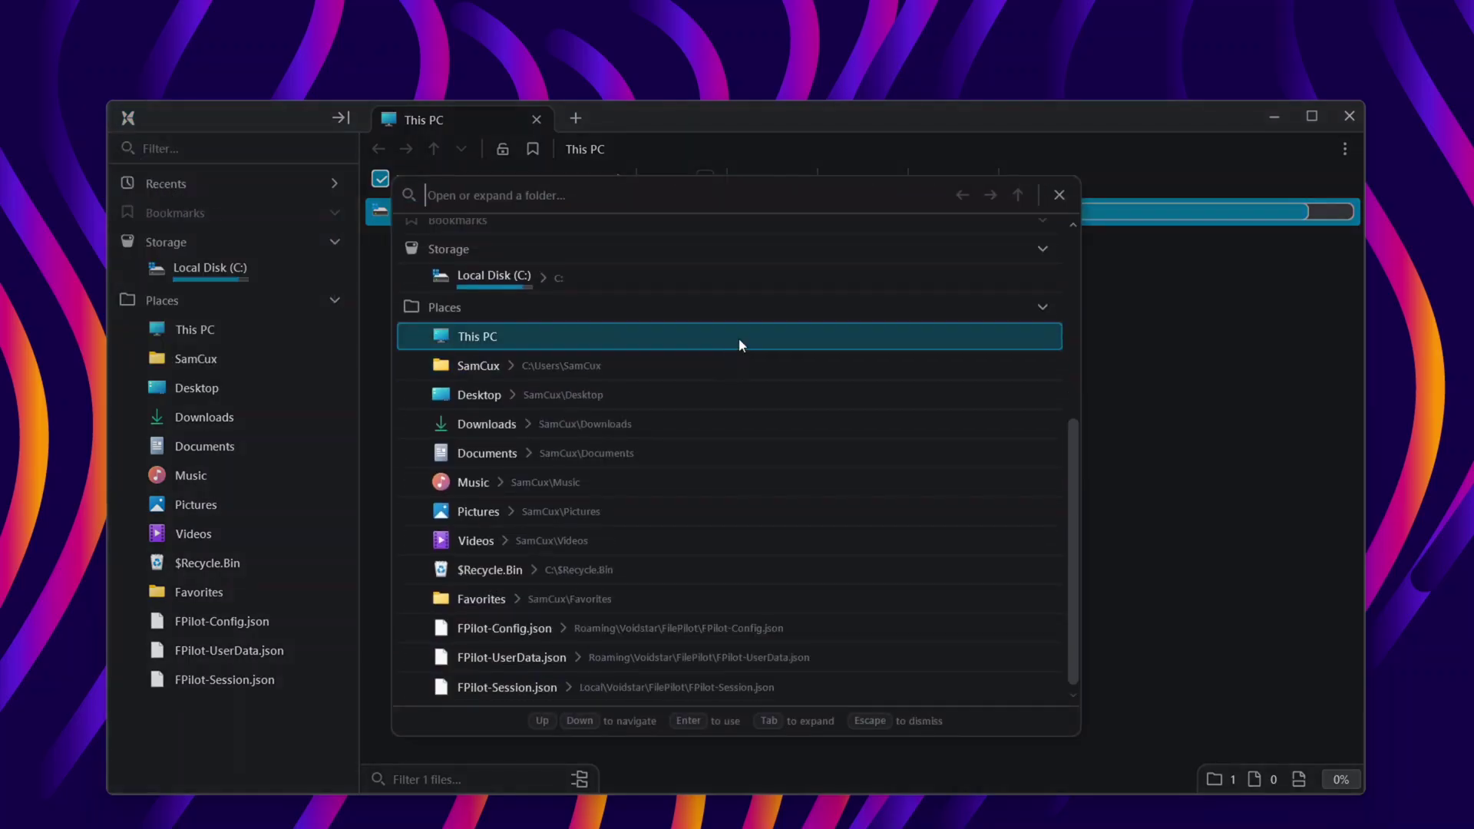
{"action": "type", "text": "wall"}
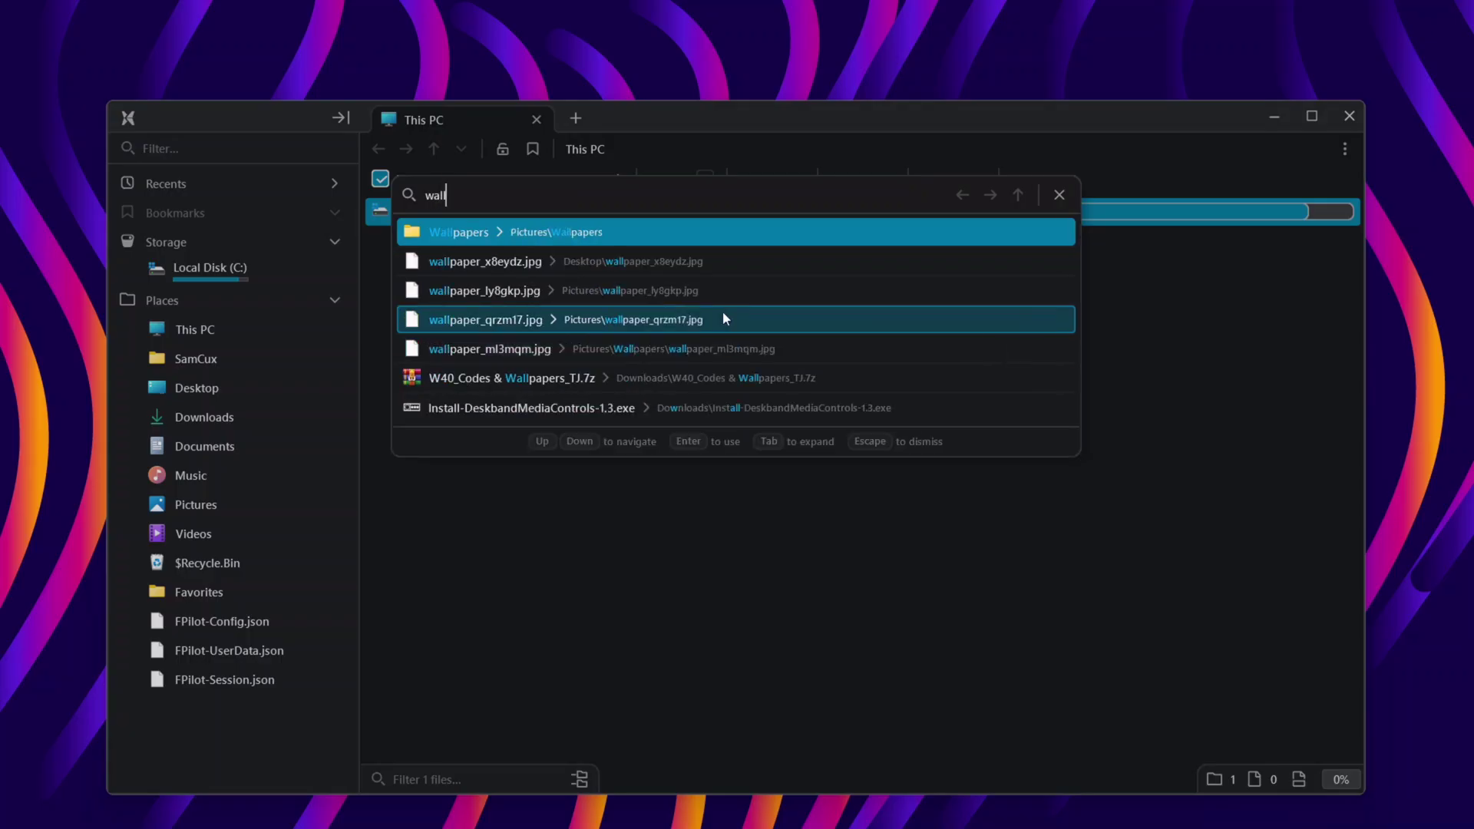
{"action": "key", "text": "BackSpace"}
{"action": "key", "text": "BackSpace"}
{"action": "key", "text": "BackSpace"}
{"action": "key", "text": "BackSpace"}
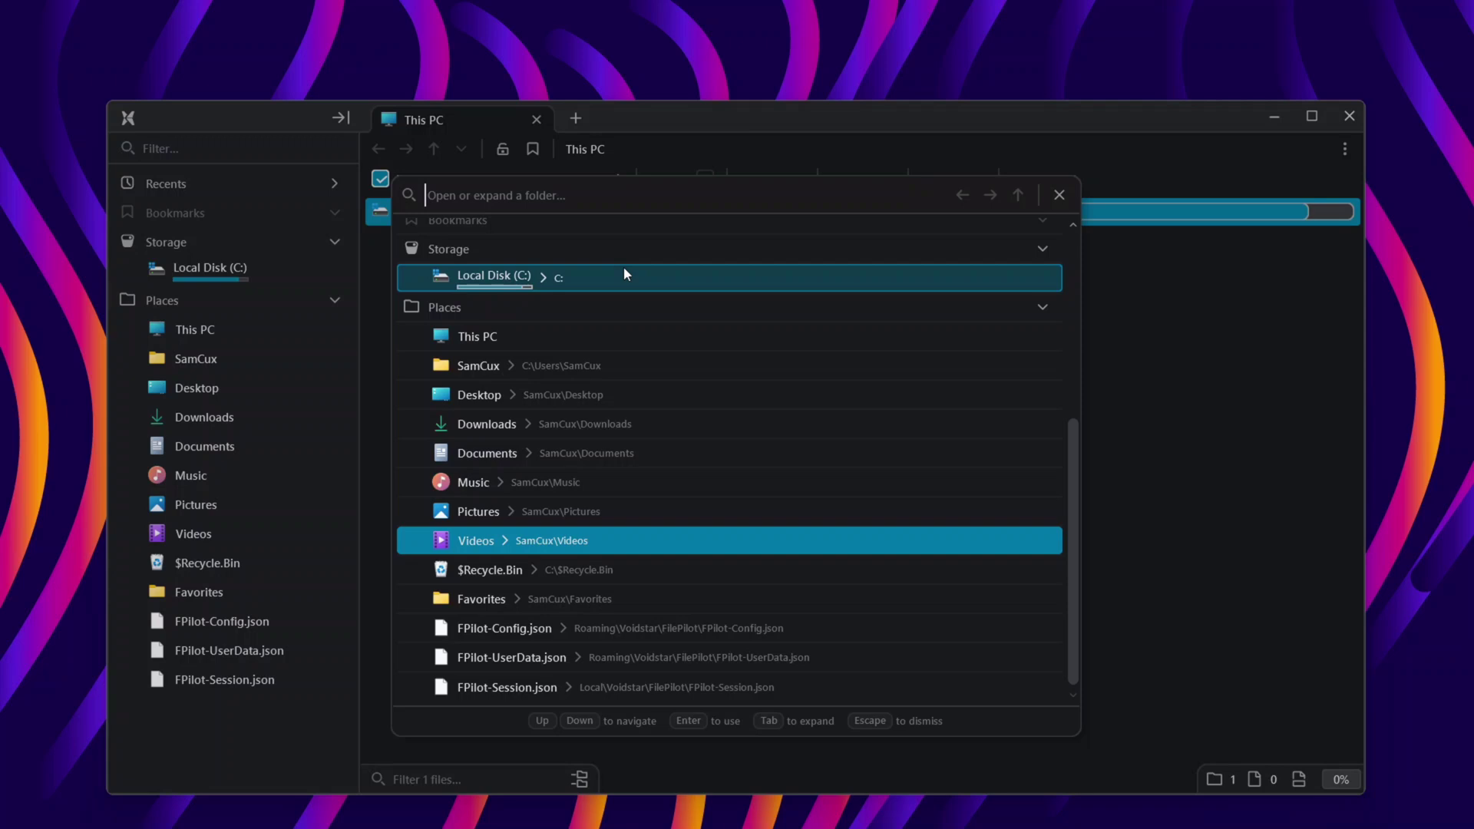
- Search GoTo for "video", open the Videos folder and look through its files before returning to the first item
{"action": "type", "text": "video"}
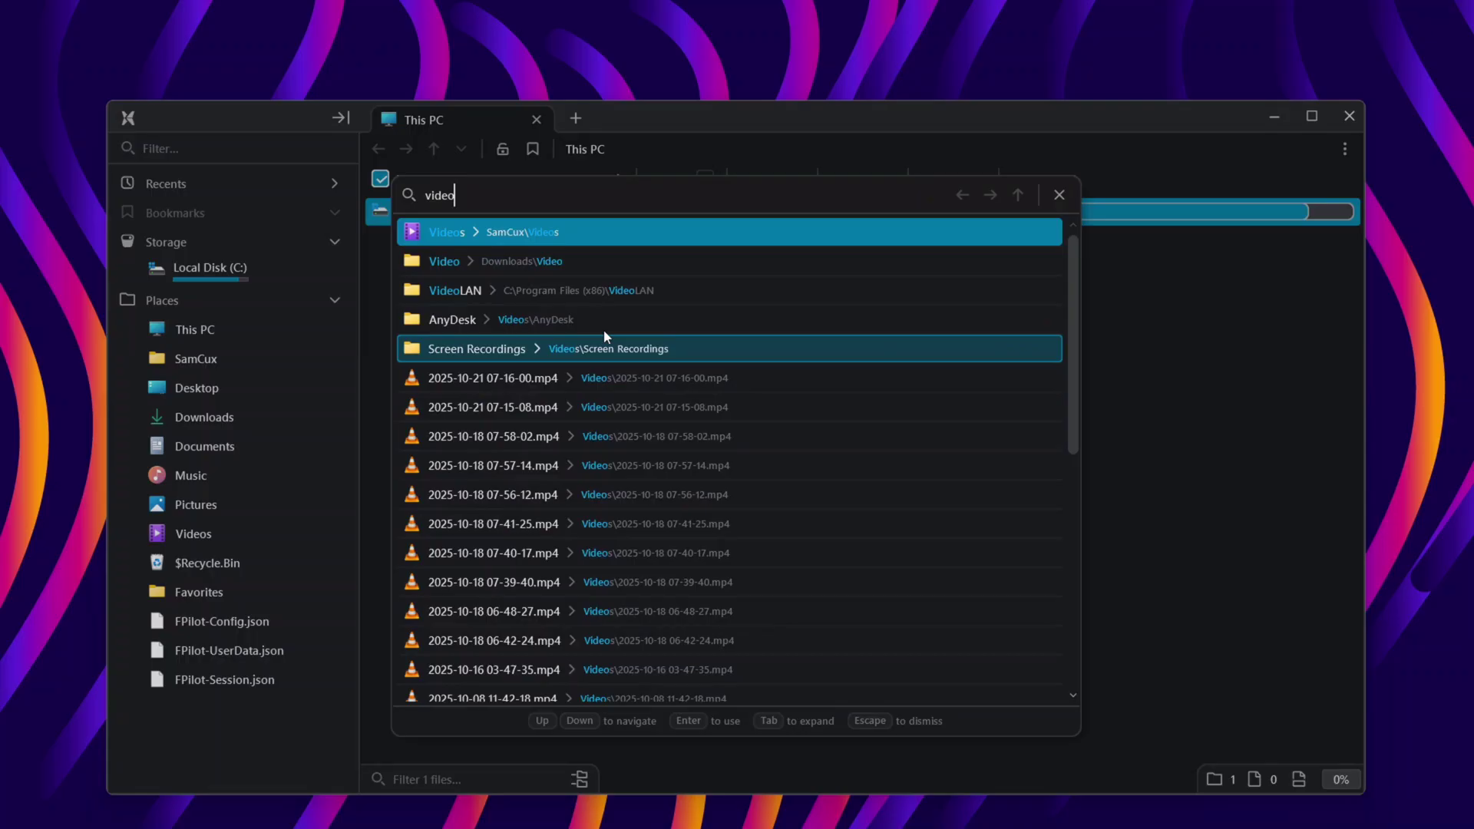
{"action": "left_click", "coordinate": [505, 230]}
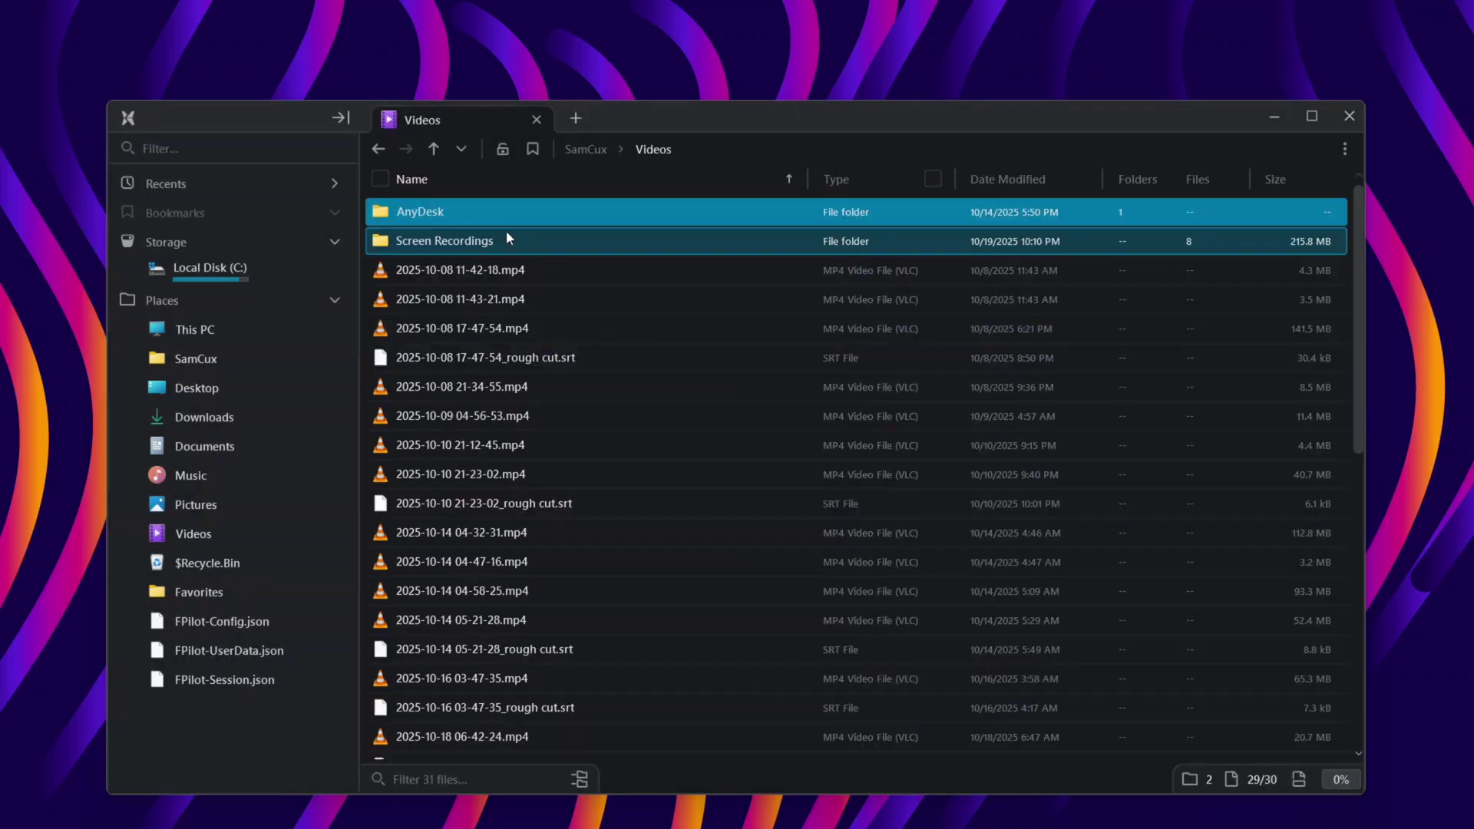
{"action": "scroll", "coordinate": [534, 440], "scroll_direction": "down", "scroll_amount": 5}
{"action": "left_click", "coordinate": [536, 451]}
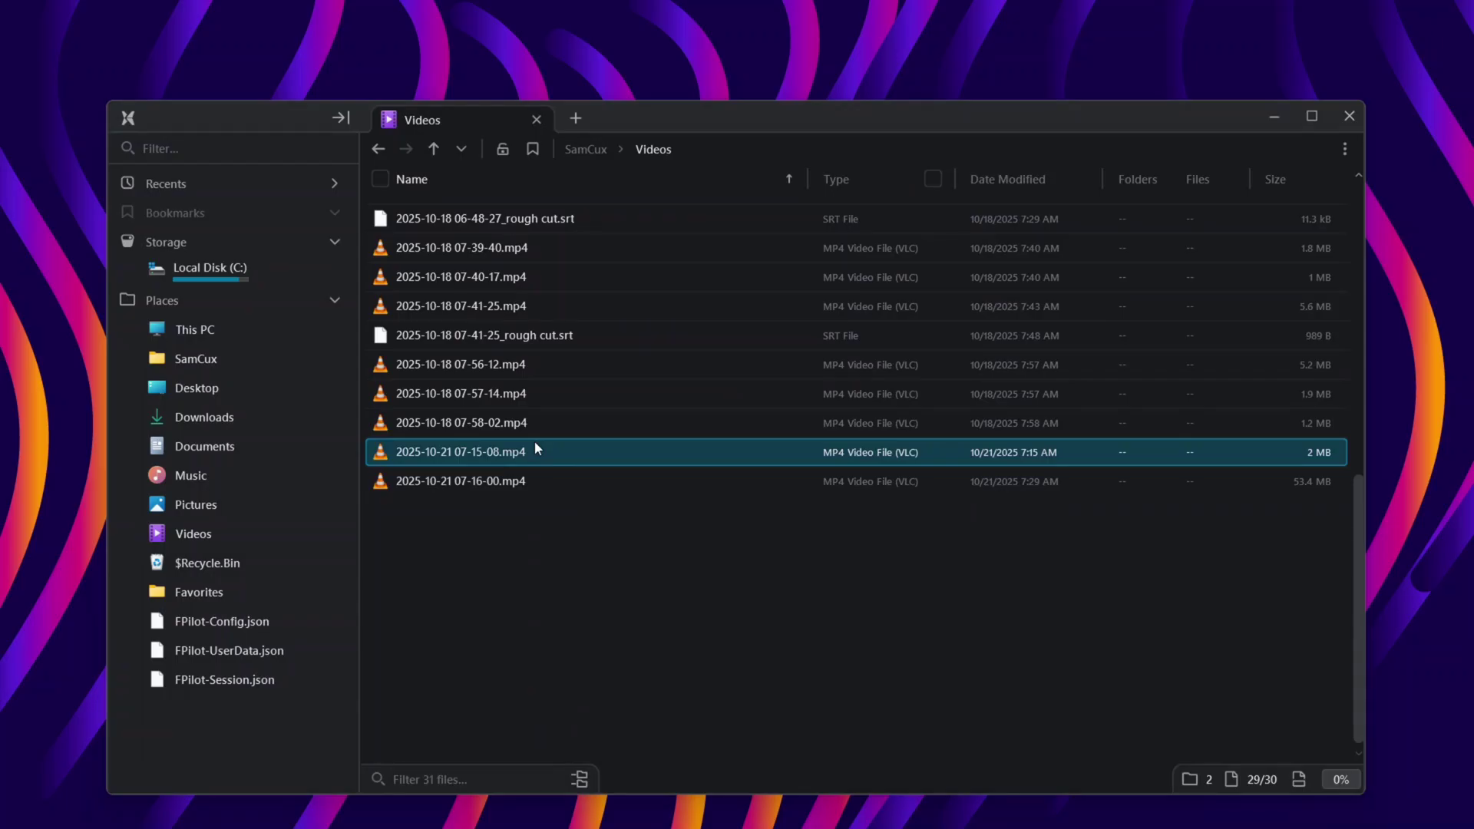
{"action": "key", "text": "Home"}
- Look through the command palette and run Split Right to duplicate the Videos panel side by side
{"action": "left_click", "coordinate": [128, 118]}
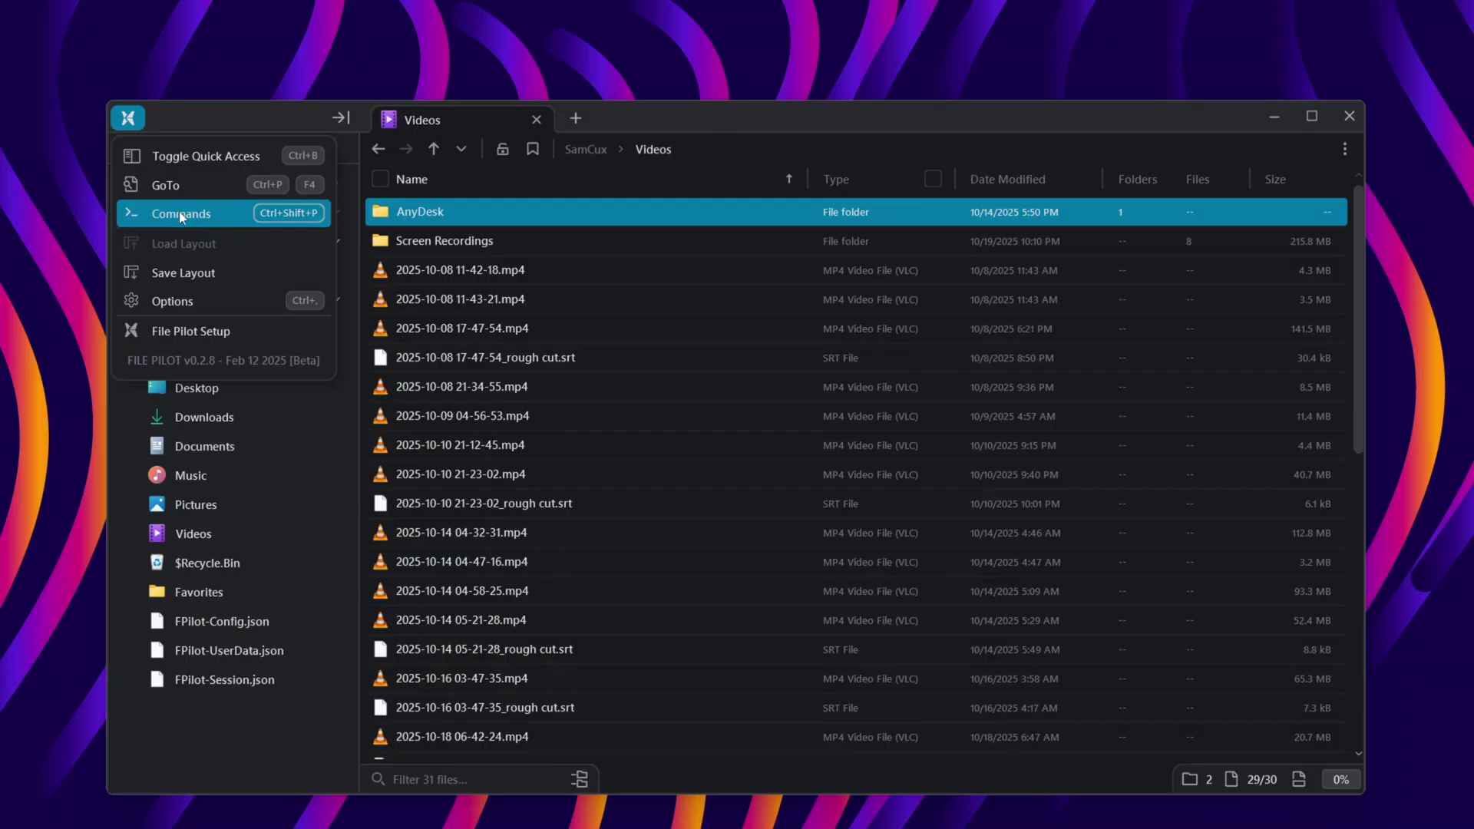
{"action": "left_click", "coordinate": [181, 217]}
{"action": "scroll", "coordinate": [854, 361], "scroll_direction": "down", "scroll_amount": 10}
{"action": "scroll", "coordinate": [762, 320], "scroll_direction": "up", "scroll_amount": 10}
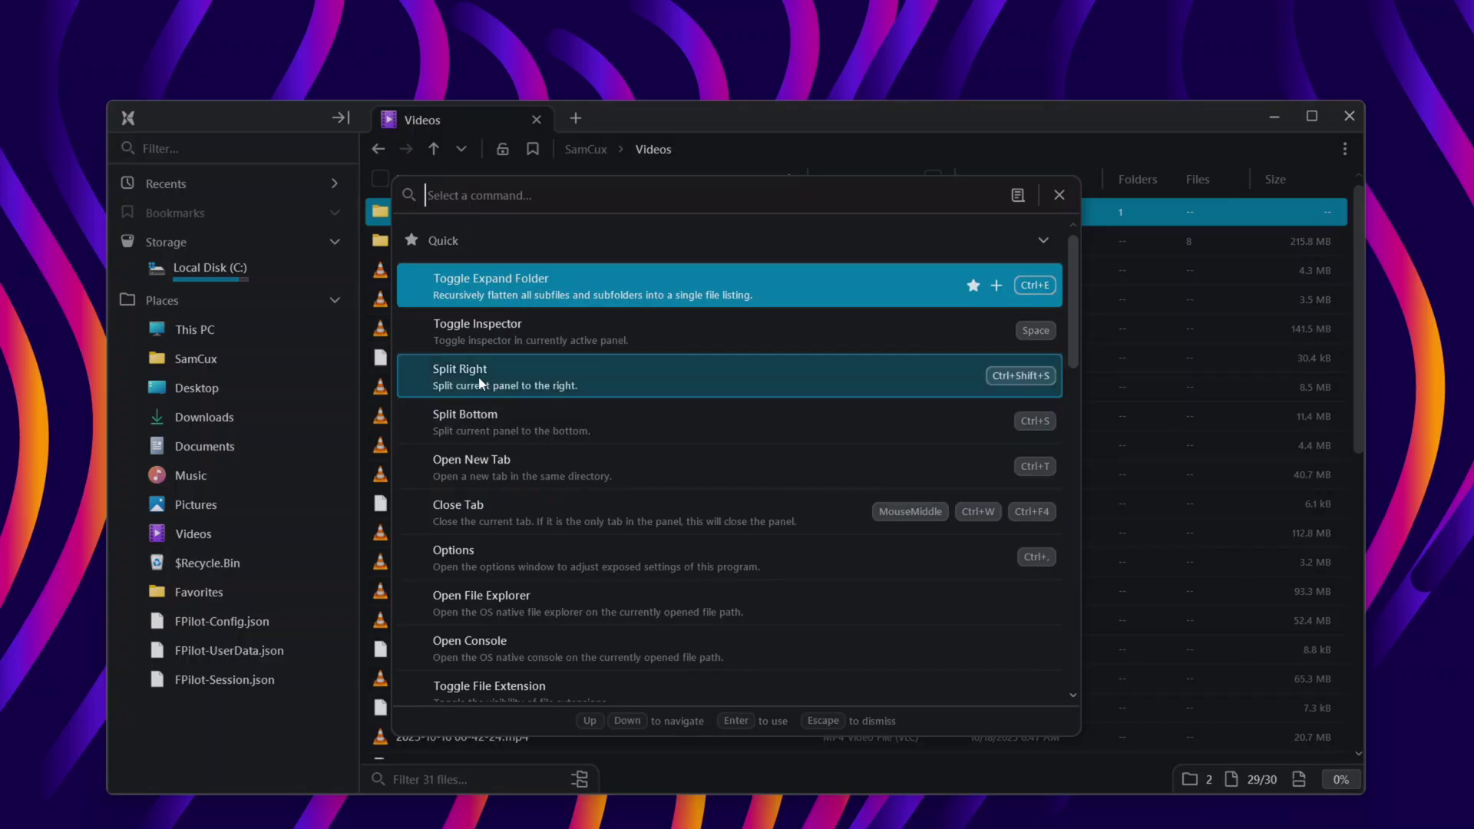
{"action": "left_click", "coordinate": [832, 367]}
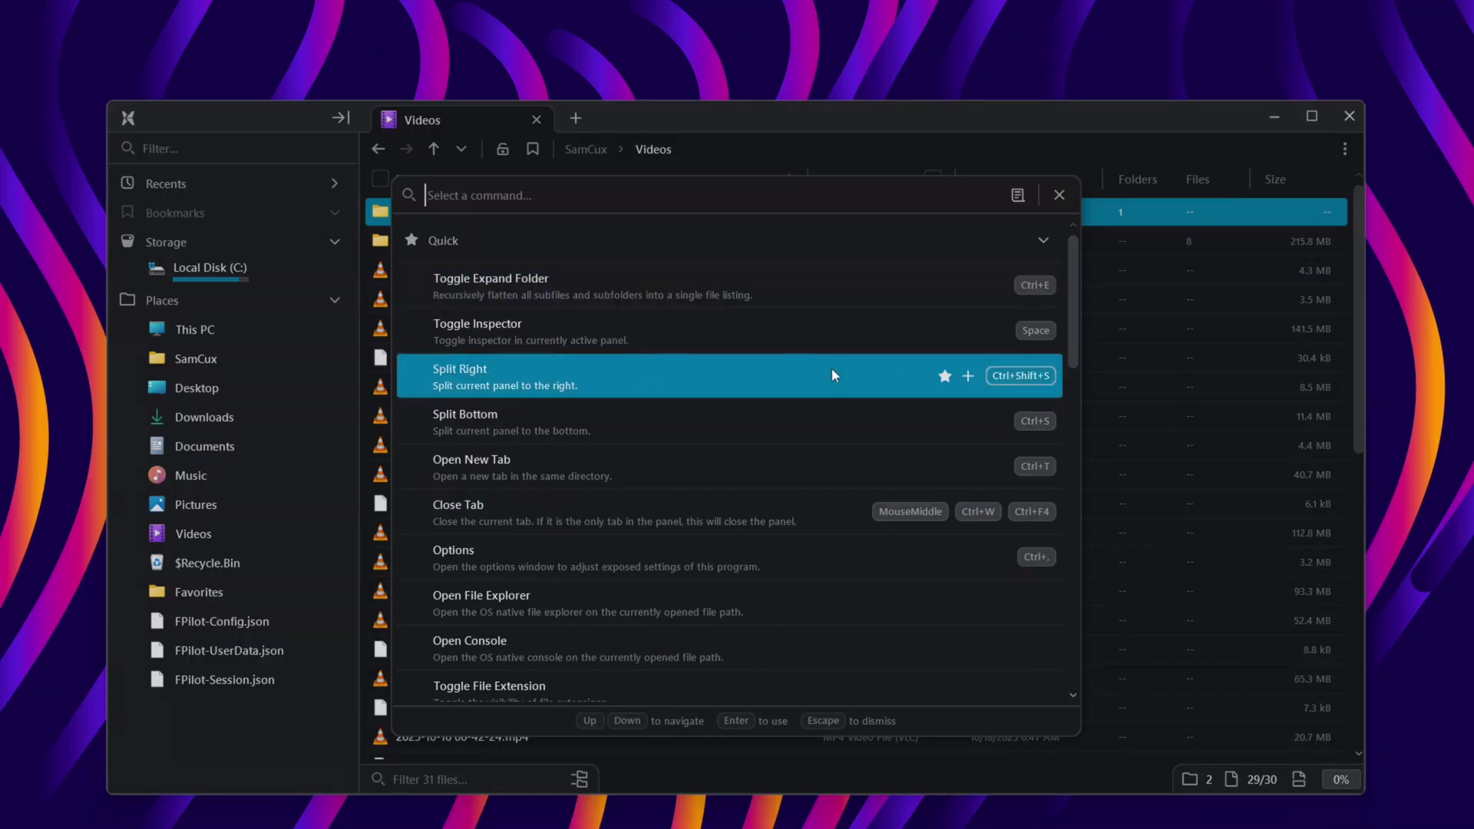
{"action": "left_click", "coordinate": [831, 367]}
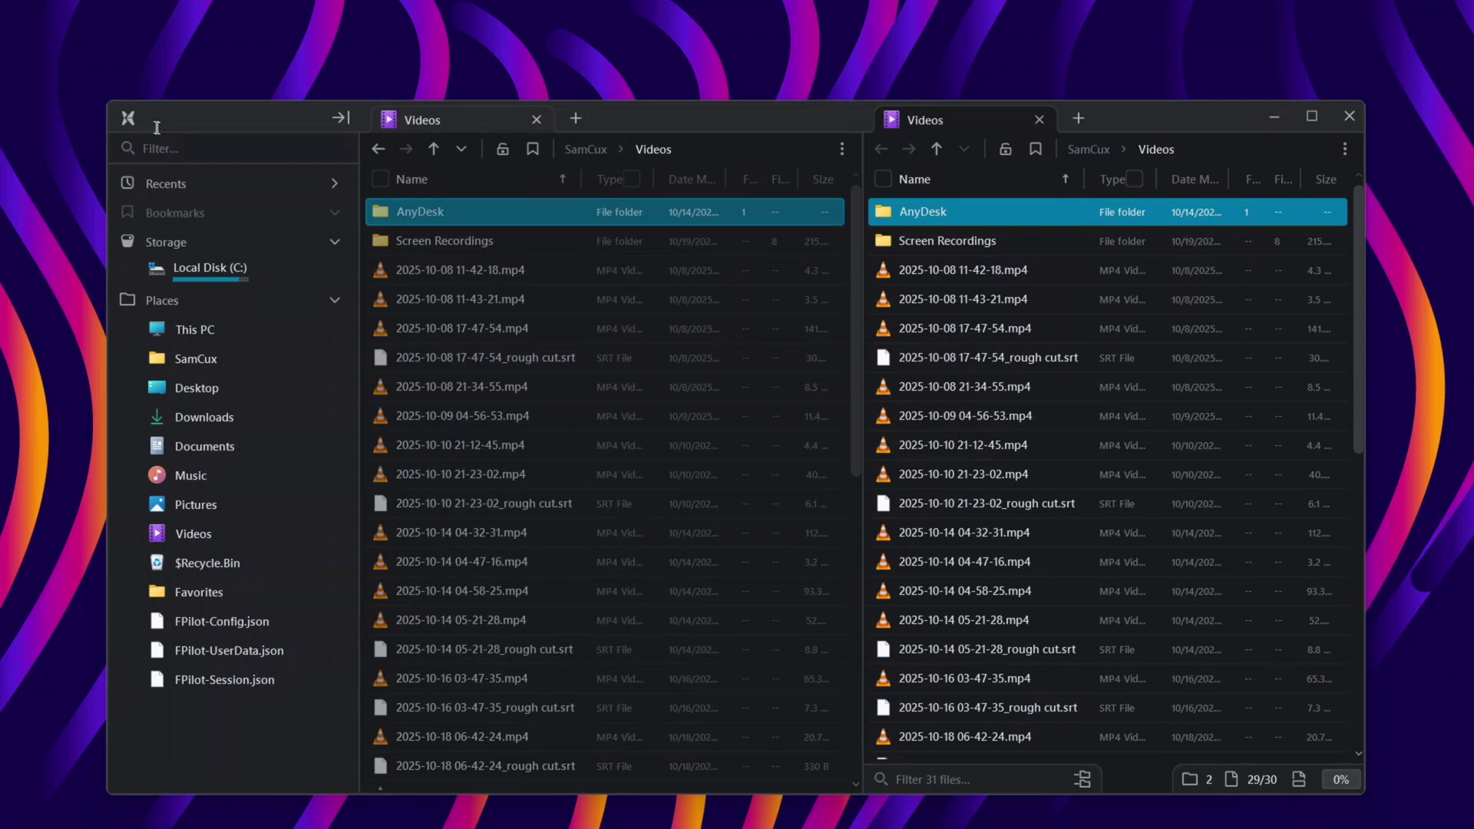
- Make the original Videos panel active and run Close Tab from the command palette to remove it
{"action": "left_click", "coordinate": [131, 119]}
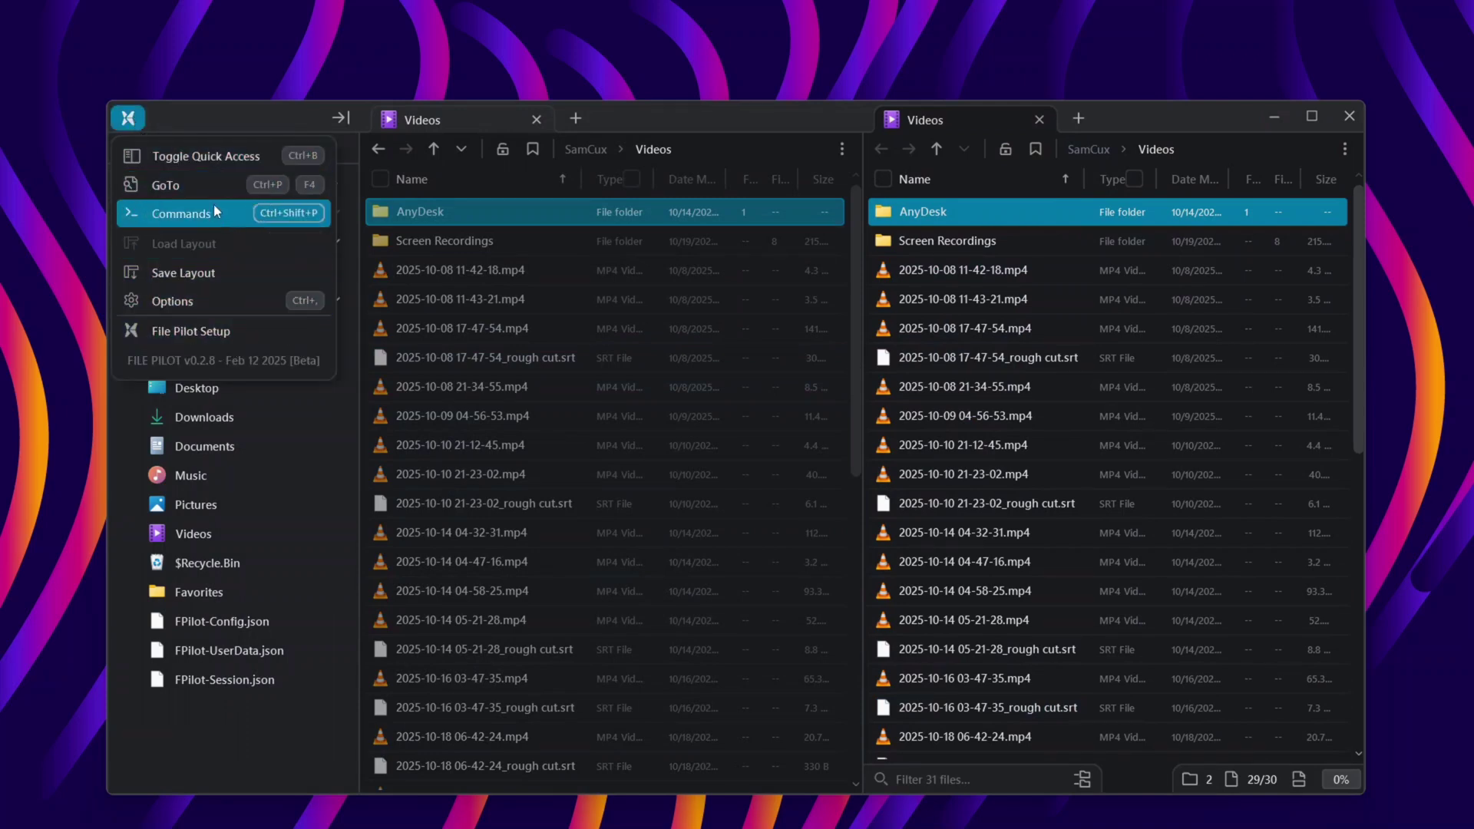
{"action": "left_click", "coordinate": [741, 299]}
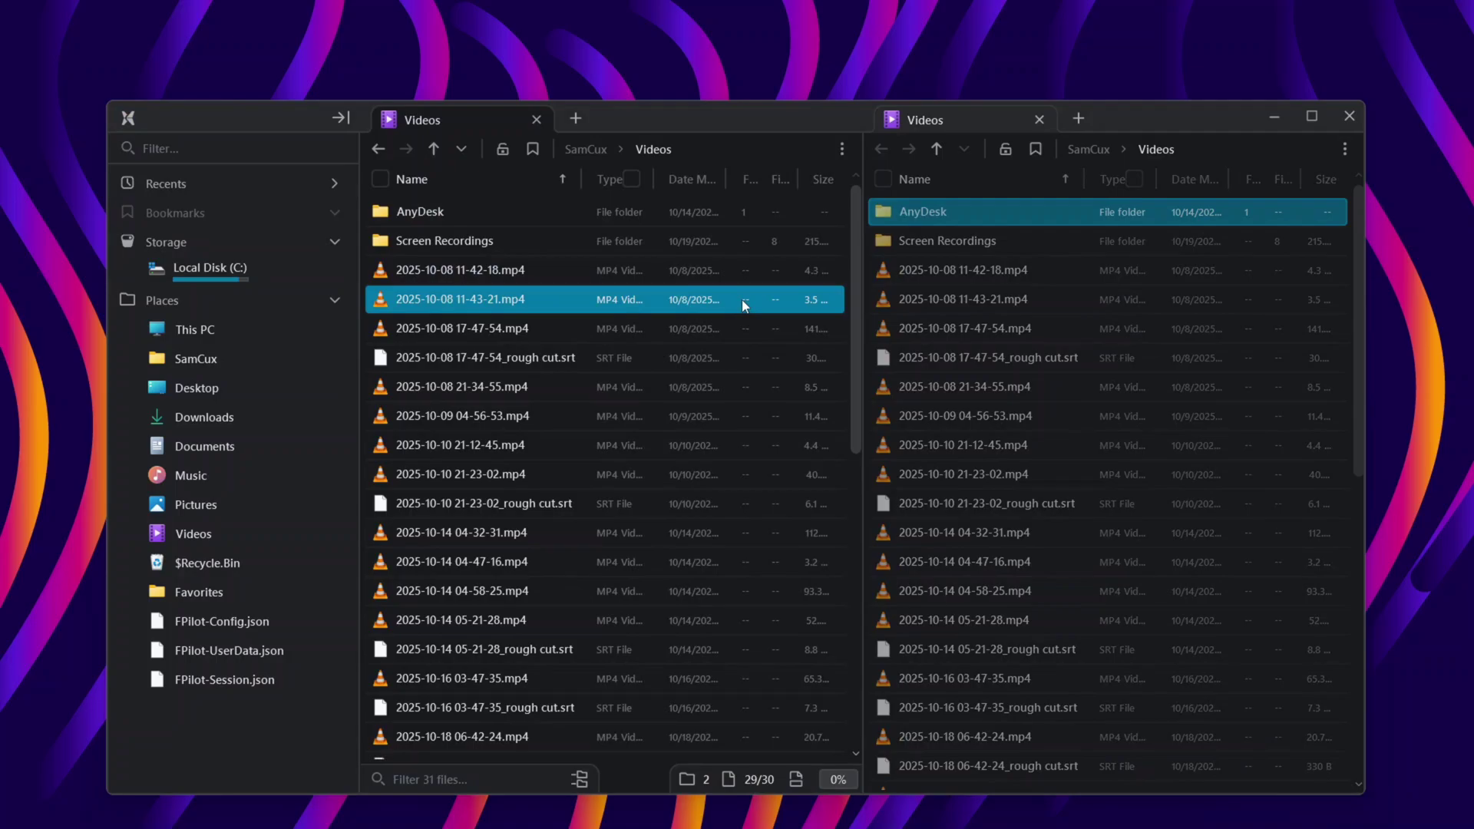
{"action": "key", "text": "ctrl+shift+p"}
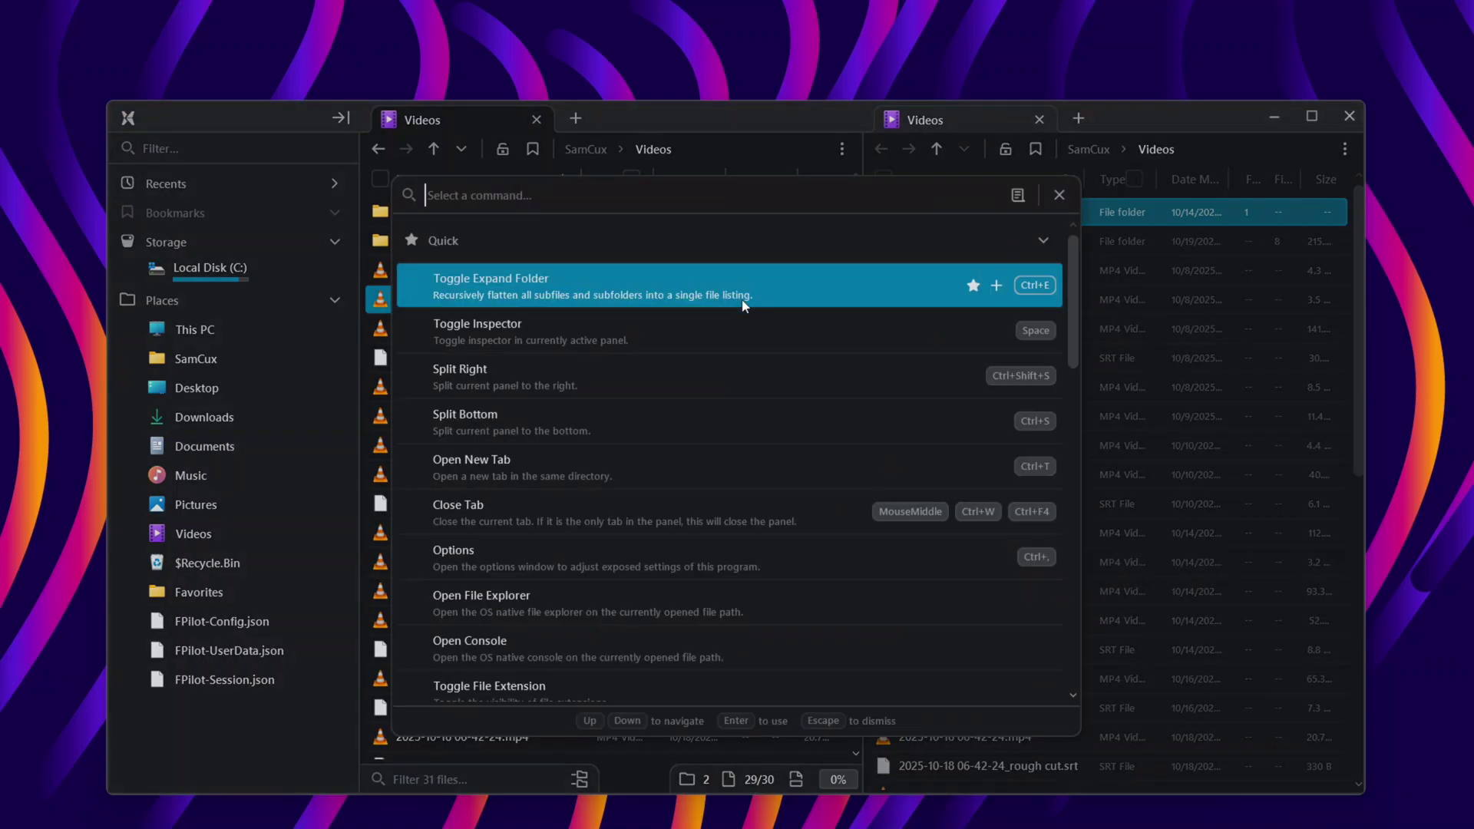
{"action": "scroll", "coordinate": [691, 499], "scroll_direction": "down", "scroll_amount": 3}
{"action": "scroll", "coordinate": [672, 524], "scroll_direction": "up", "scroll_amount": 3}
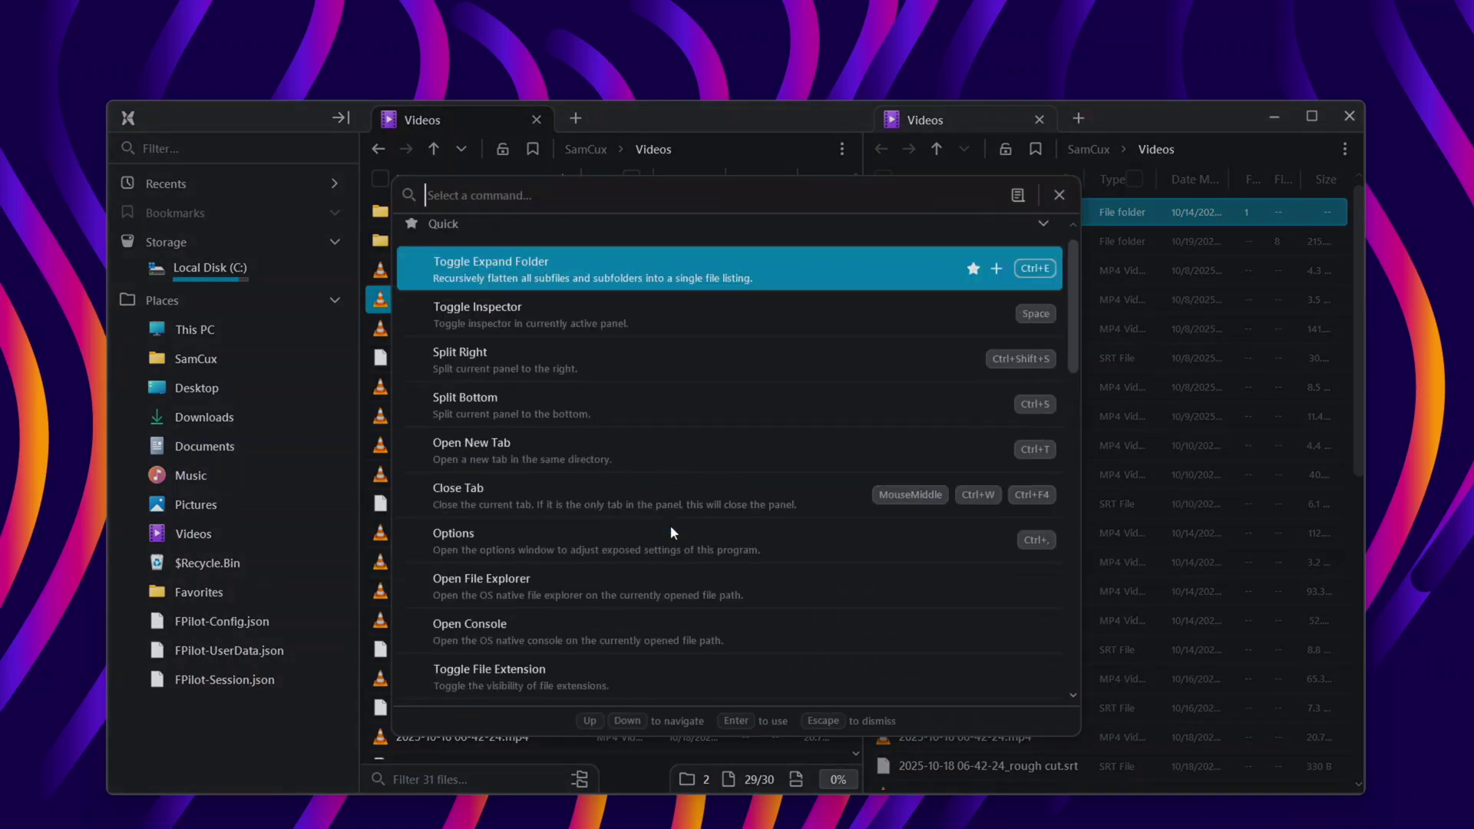
{"action": "left_click", "coordinate": [639, 506]}
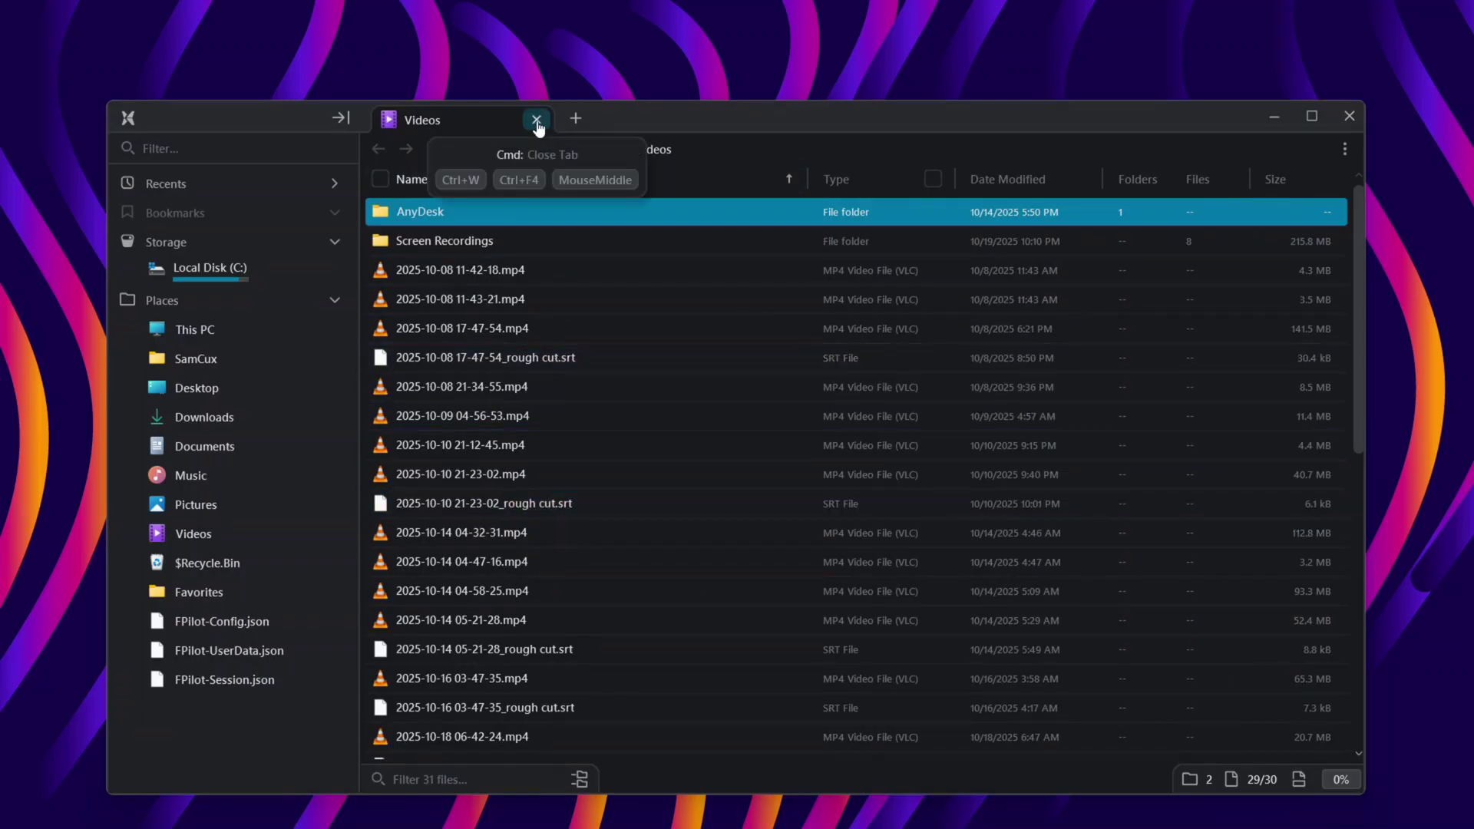
- Open the program options and bring the UI Font name into editing
{"action": "left_click", "coordinate": [128, 118]}
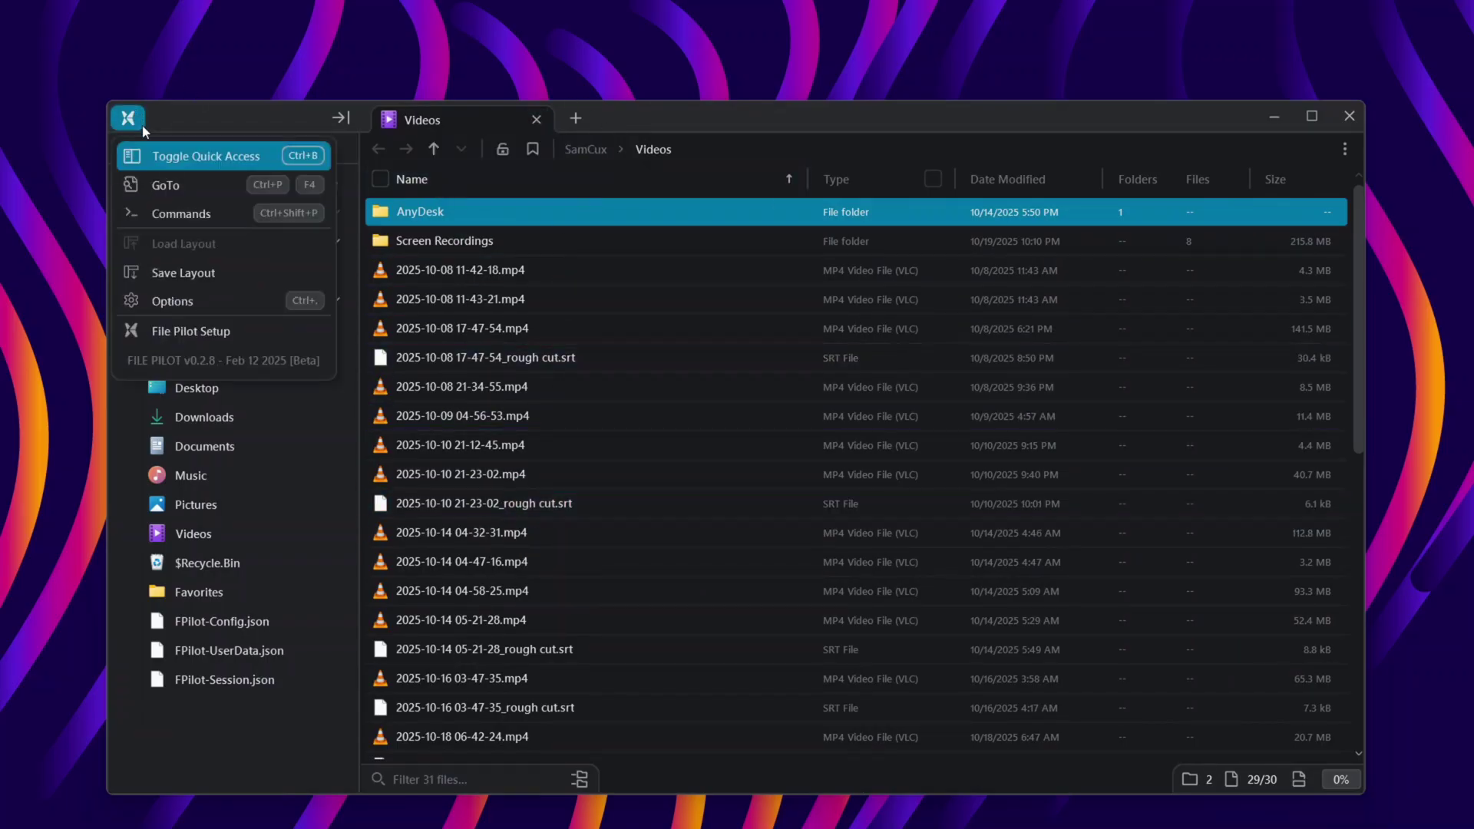
{"action": "left_click", "coordinate": [191, 307]}
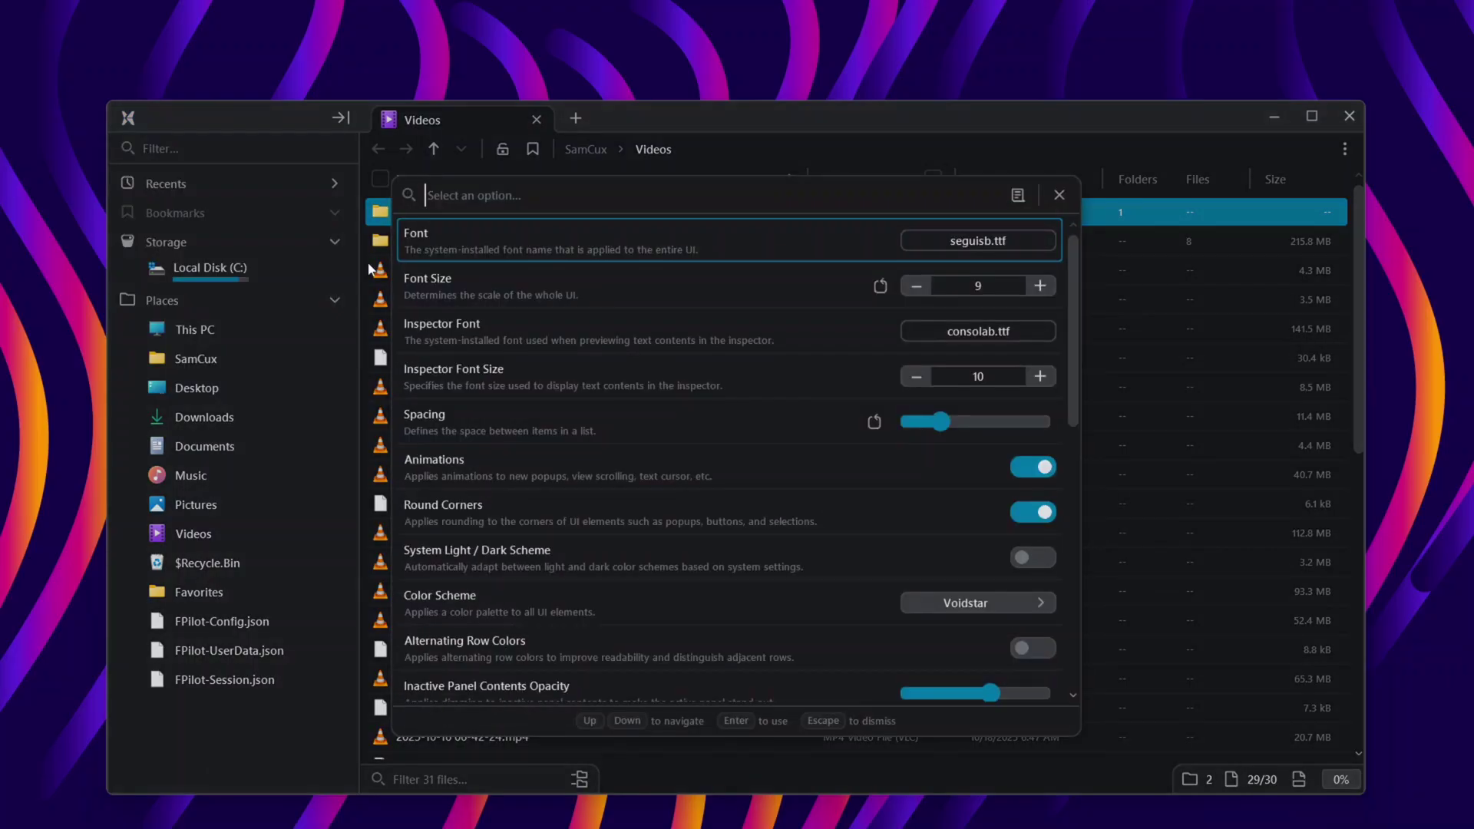
{"action": "left_click", "coordinate": [939, 238]}
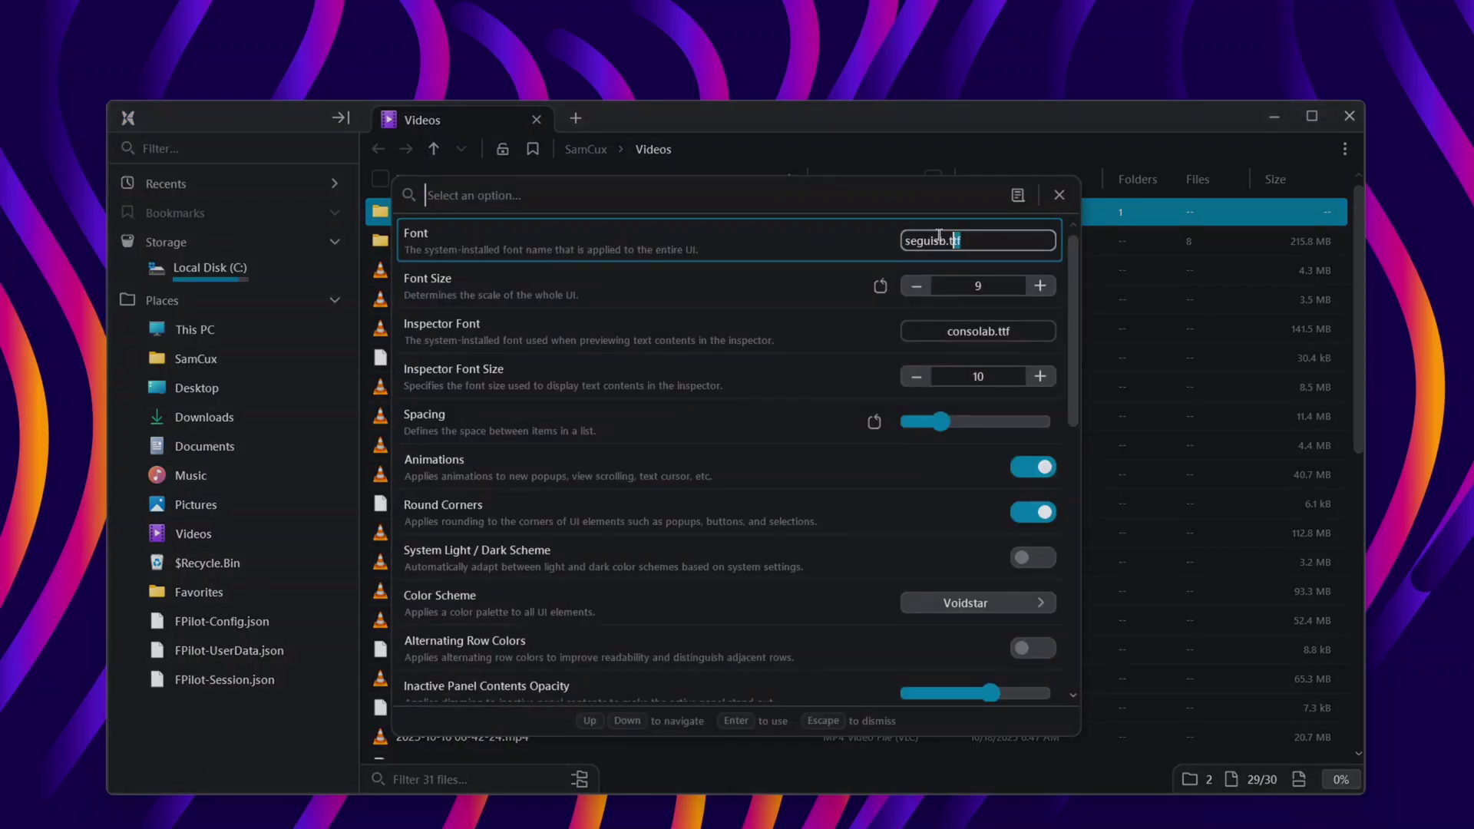
{"action": "left_click", "coordinate": [794, 251]}
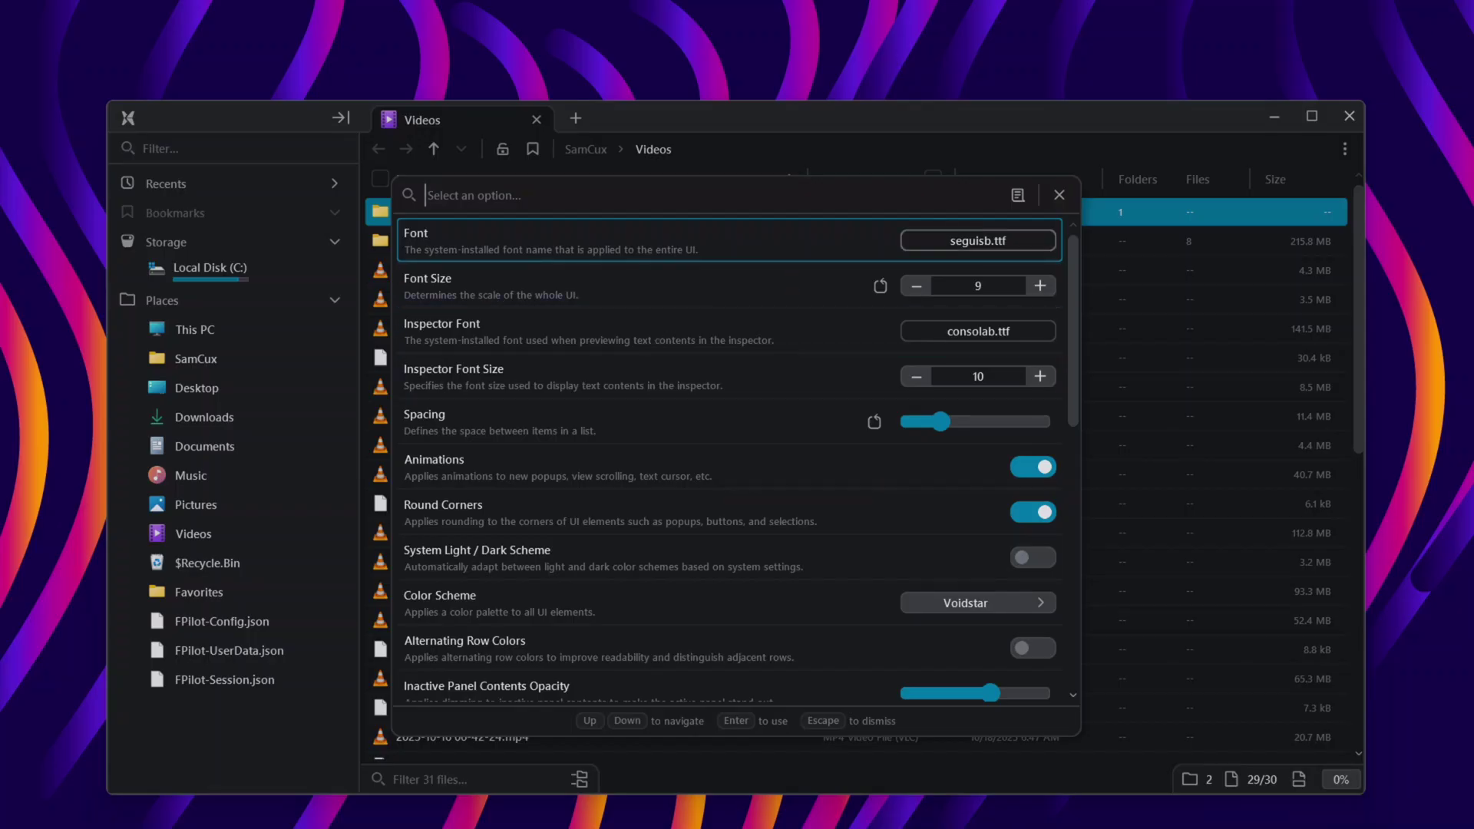
{"action": "left_click", "coordinate": [958, 239]}
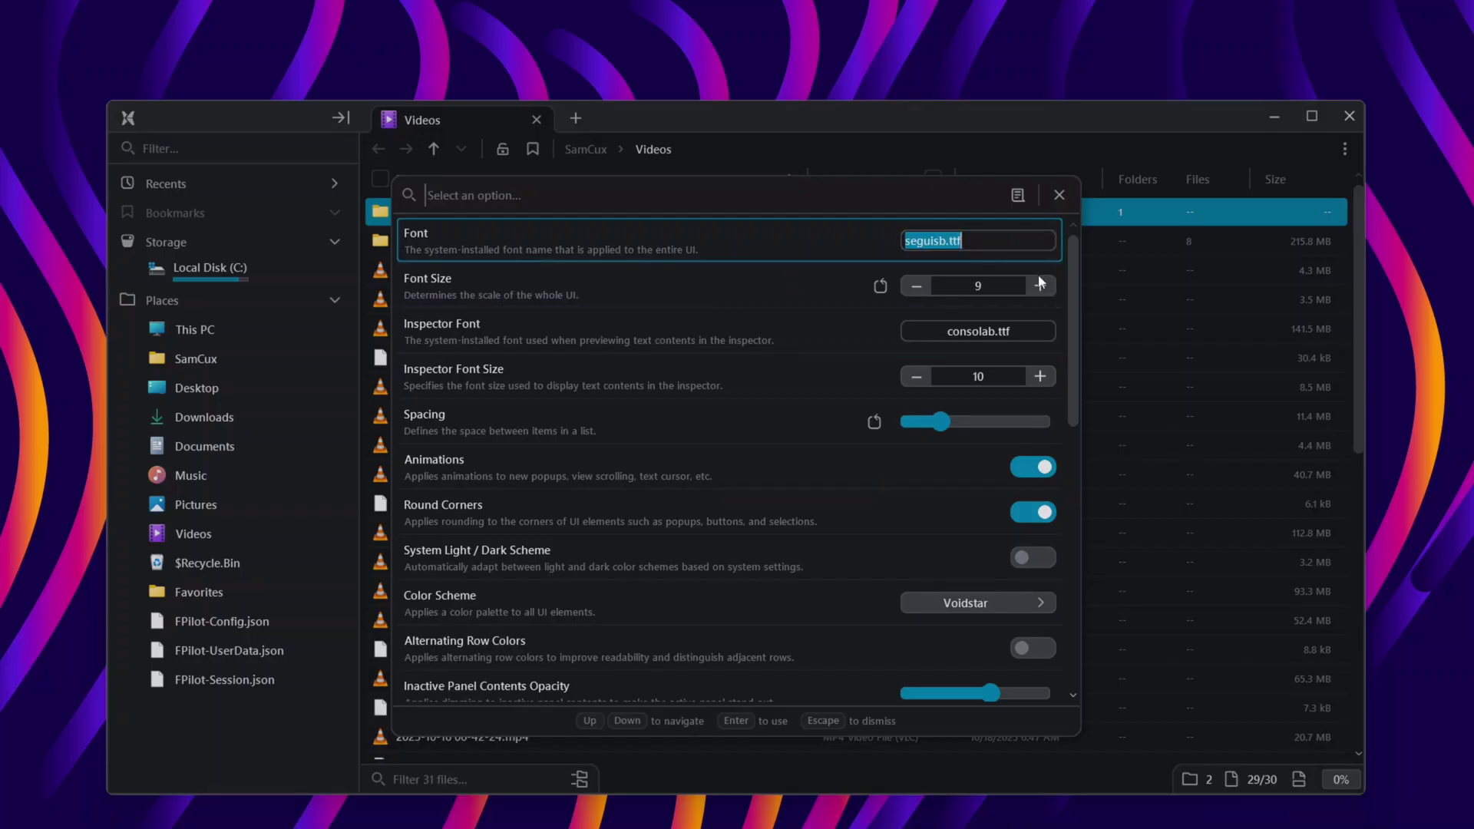
- Try the UI font size at 8 and return it to 9
{"action": "left_click", "coordinate": [1040, 283]}
{"action": "left_click", "coordinate": [938, 304]}
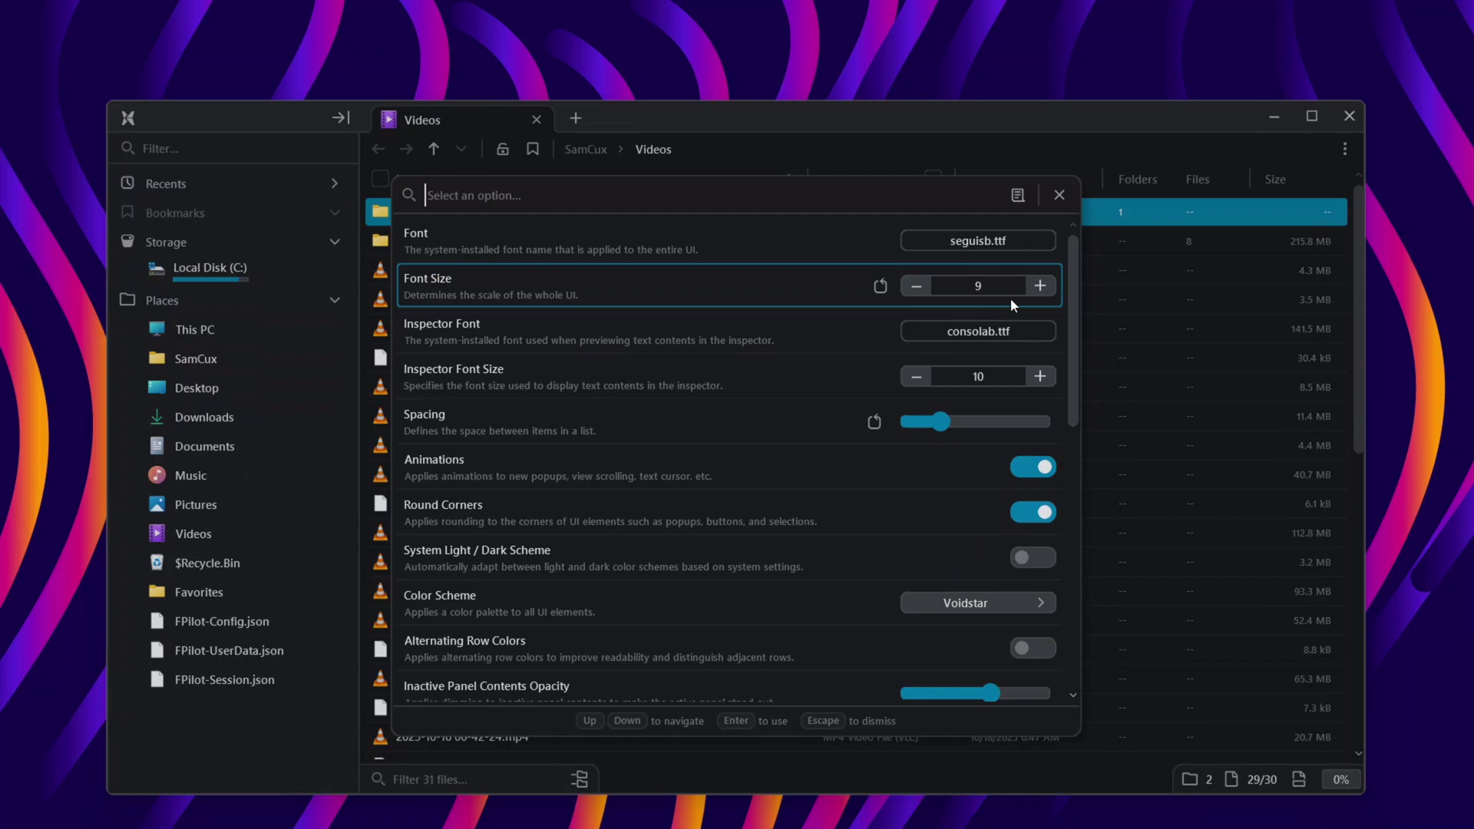
{"action": "left_click", "coordinate": [914, 287]}
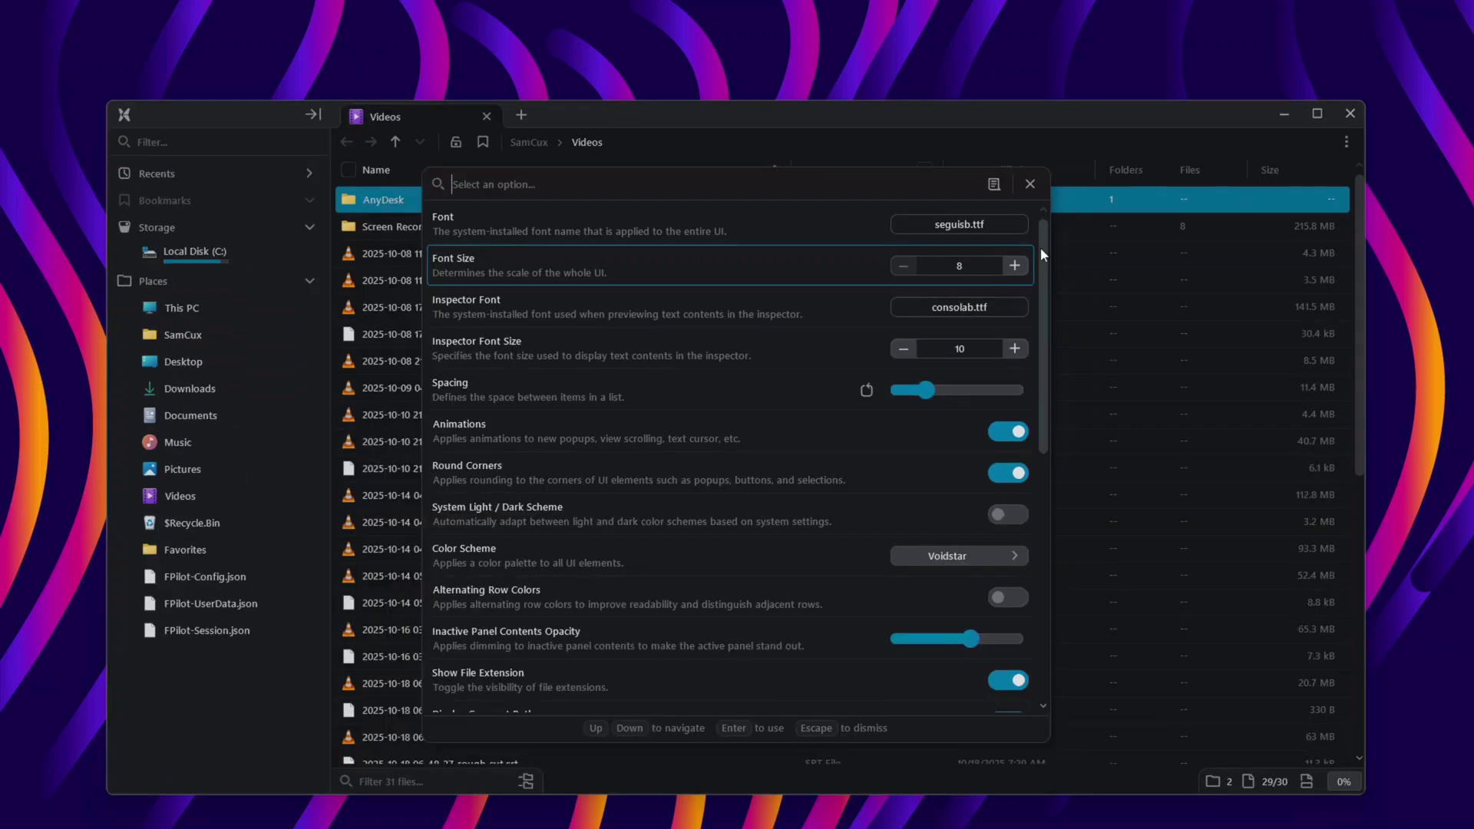
{"action": "left_click", "coordinate": [1028, 262]}
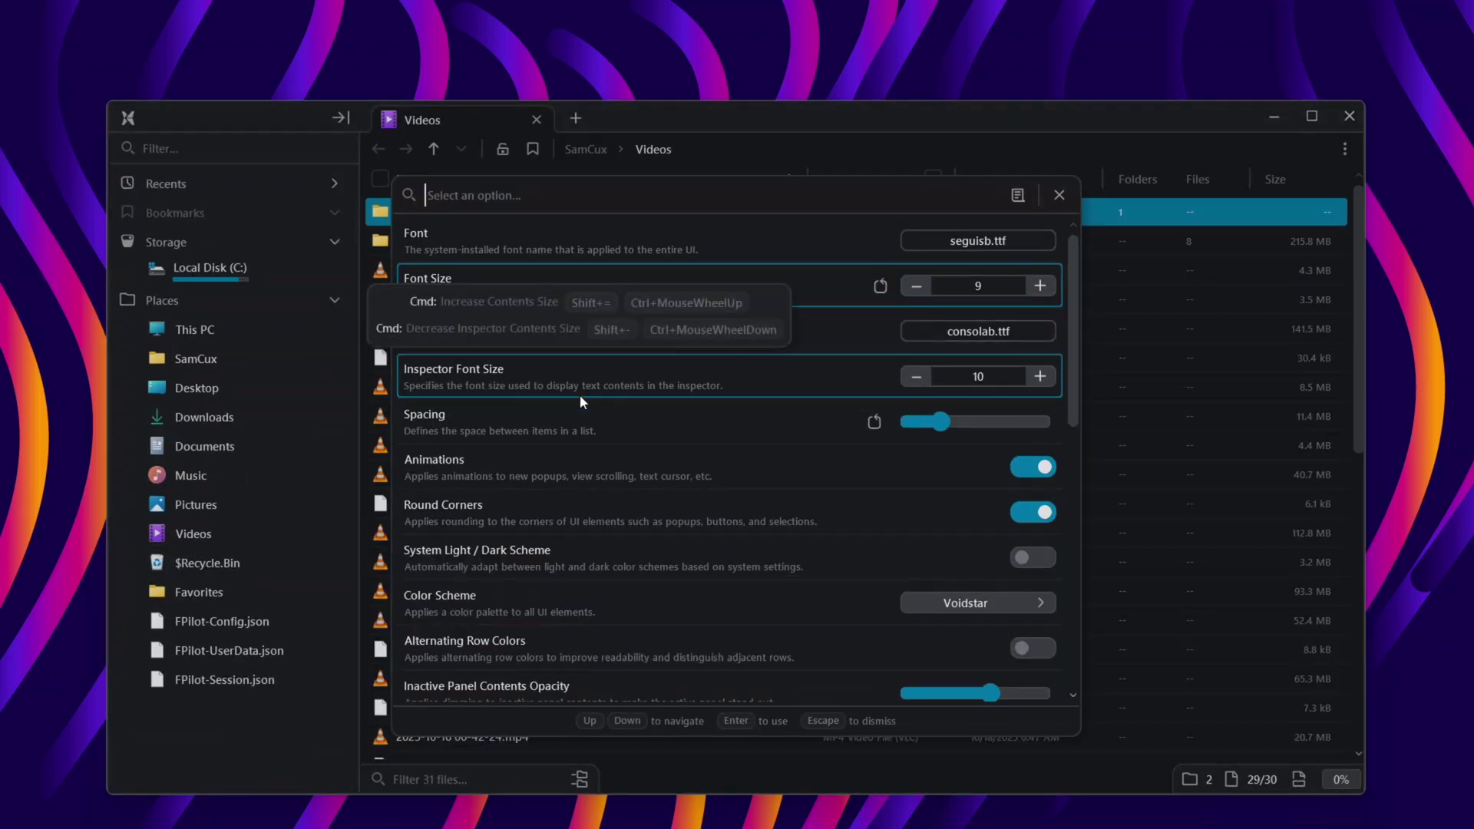
- Set the Inspector Font Size to 9 and reduce the list Spacing to about a fifth of its range
{"action": "left_click", "coordinate": [938, 376]}
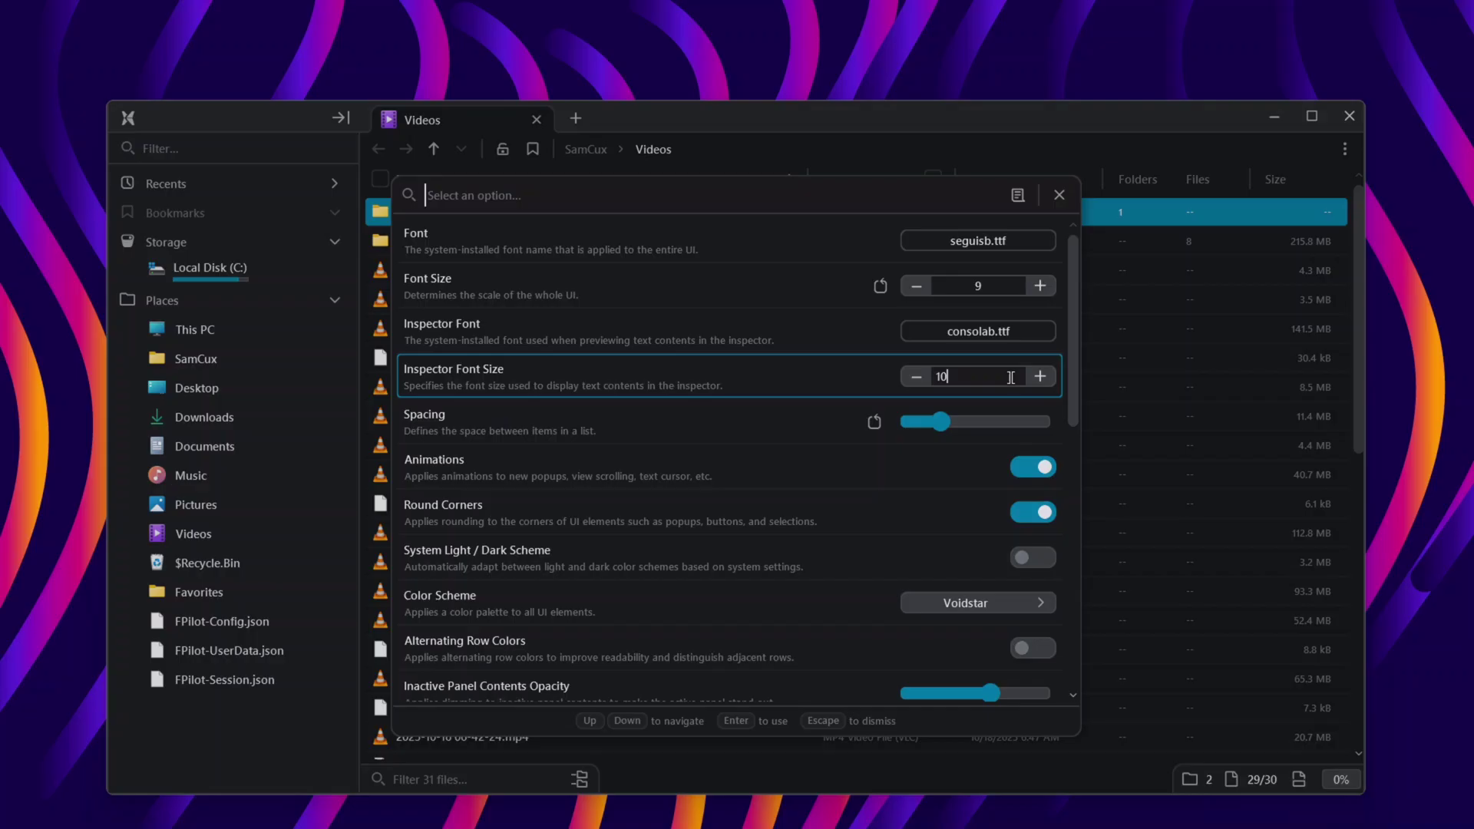
{"action": "left_click", "coordinate": [917, 379]}
{"action": "left_click", "coordinate": [964, 429]}
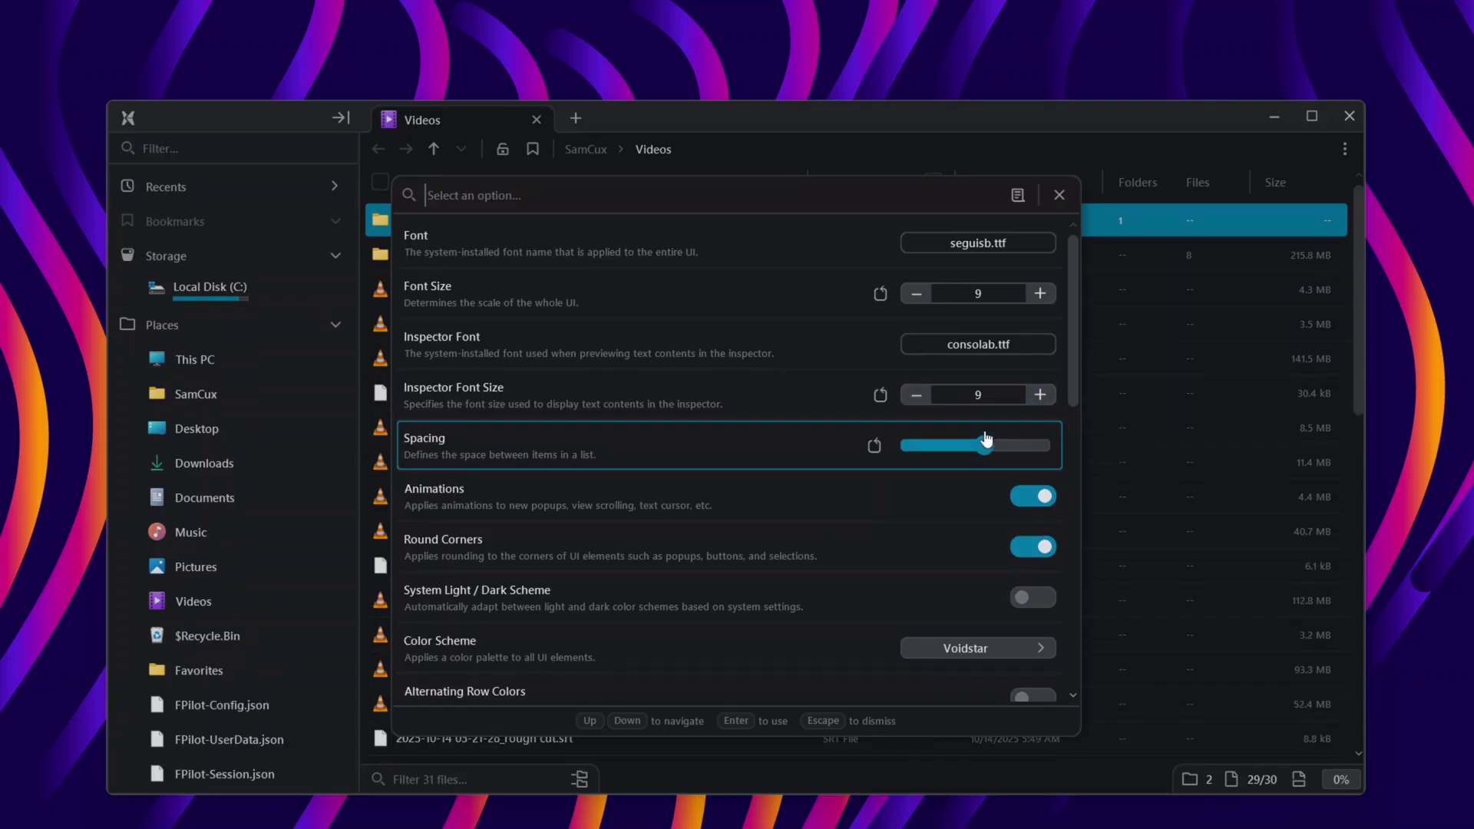
{"action": "left_click_drag", "start_coordinate": [961, 440], "coordinate": [929, 461]}
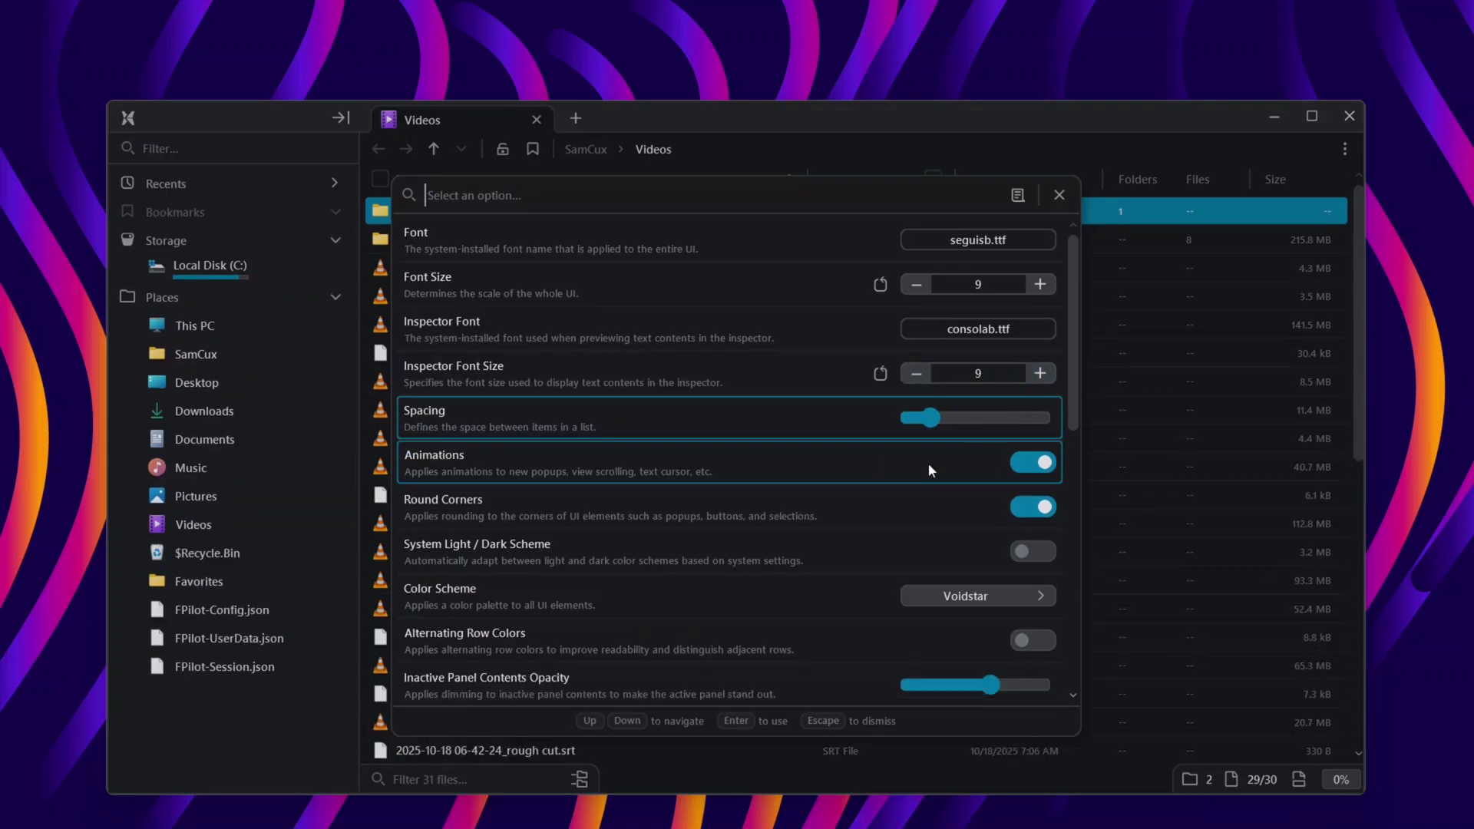
- Toggle Animations and Round Corners off and back on to demonstrate both options
{"action": "left_click", "coordinate": [1035, 467]}
{"action": "left_click", "coordinate": [1035, 468]}
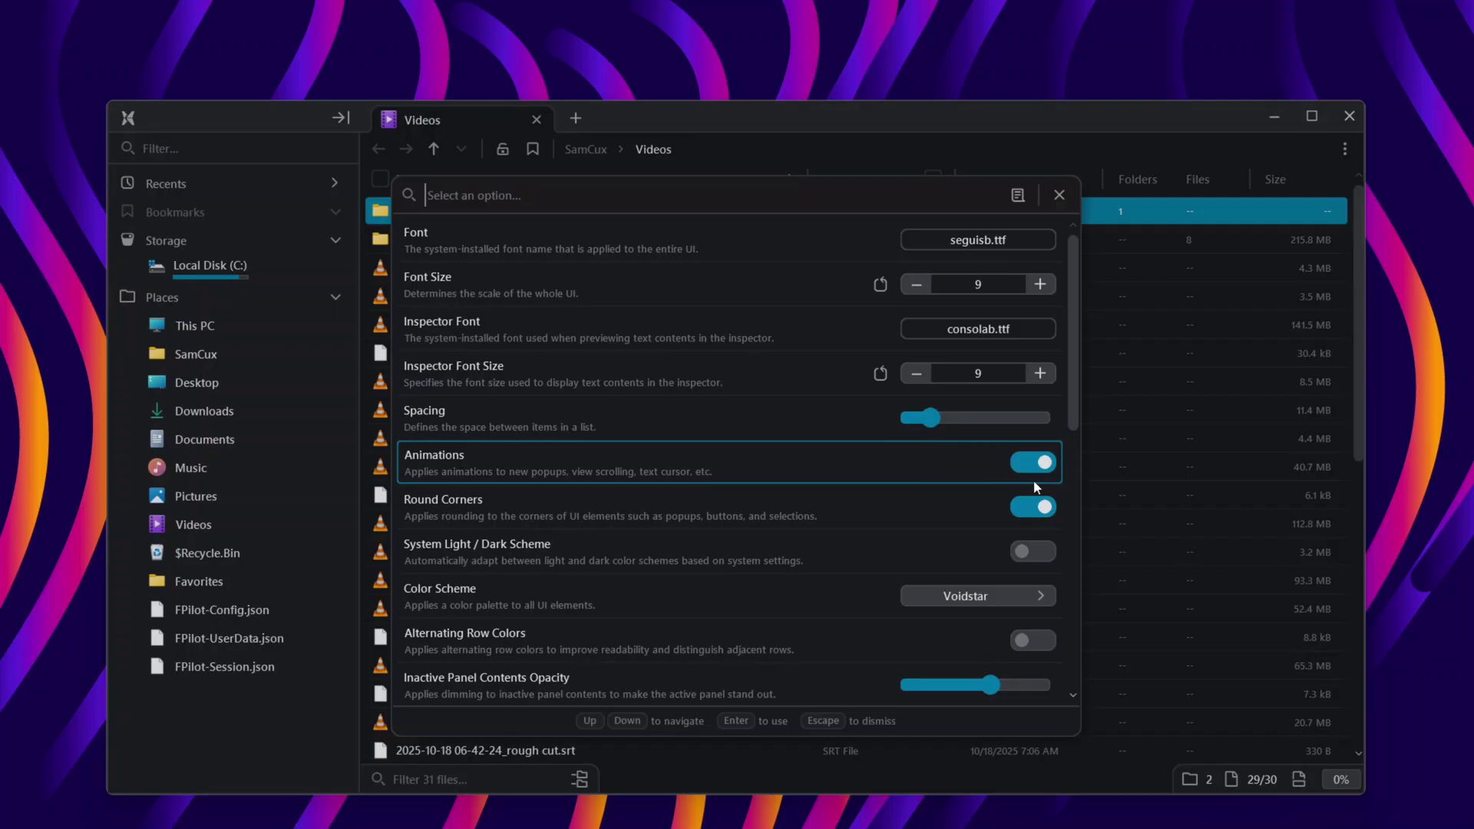
{"action": "left_click", "coordinate": [1047, 509]}
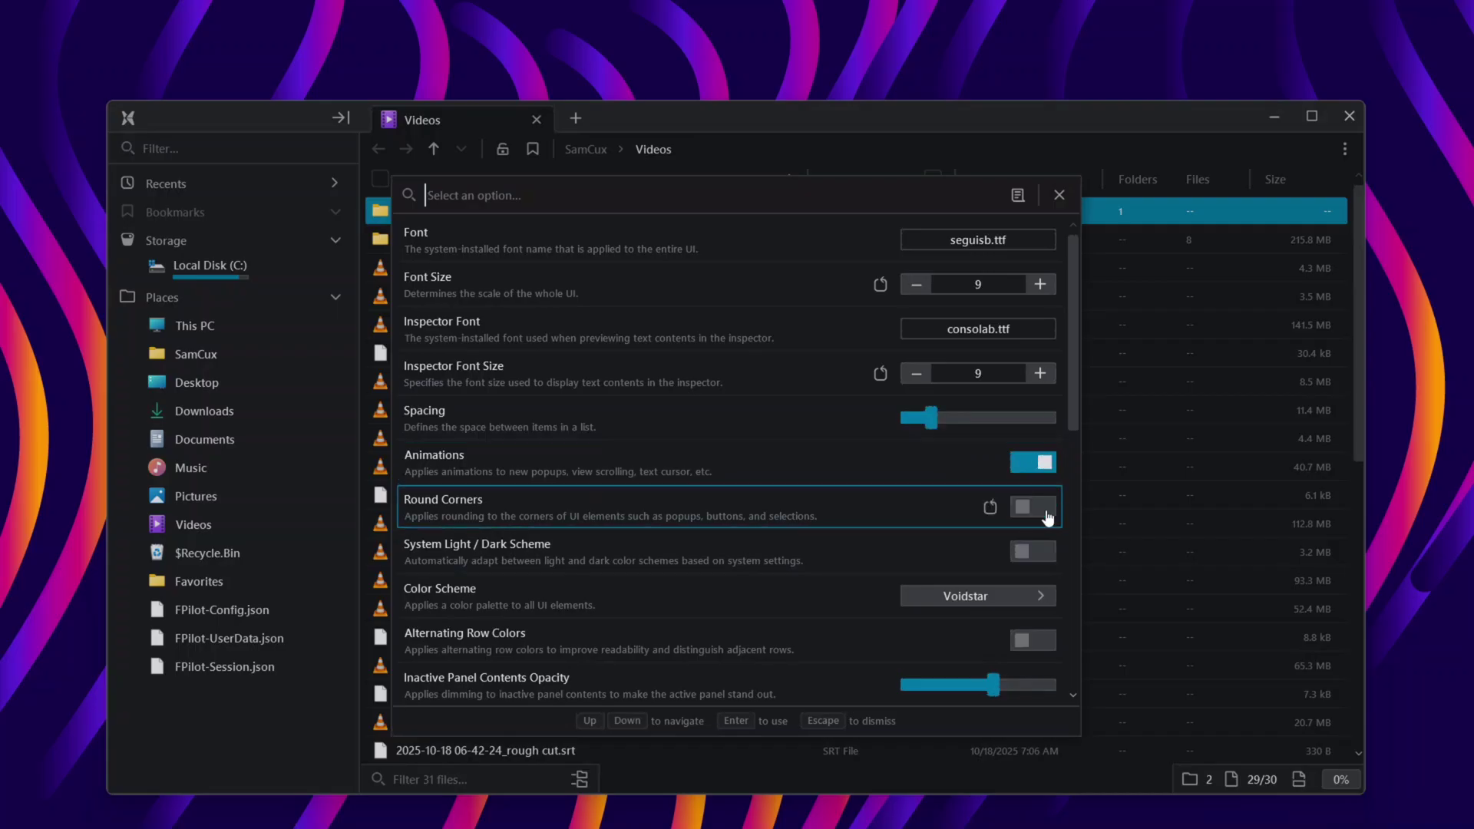
{"action": "left_click", "coordinate": [1040, 511]}
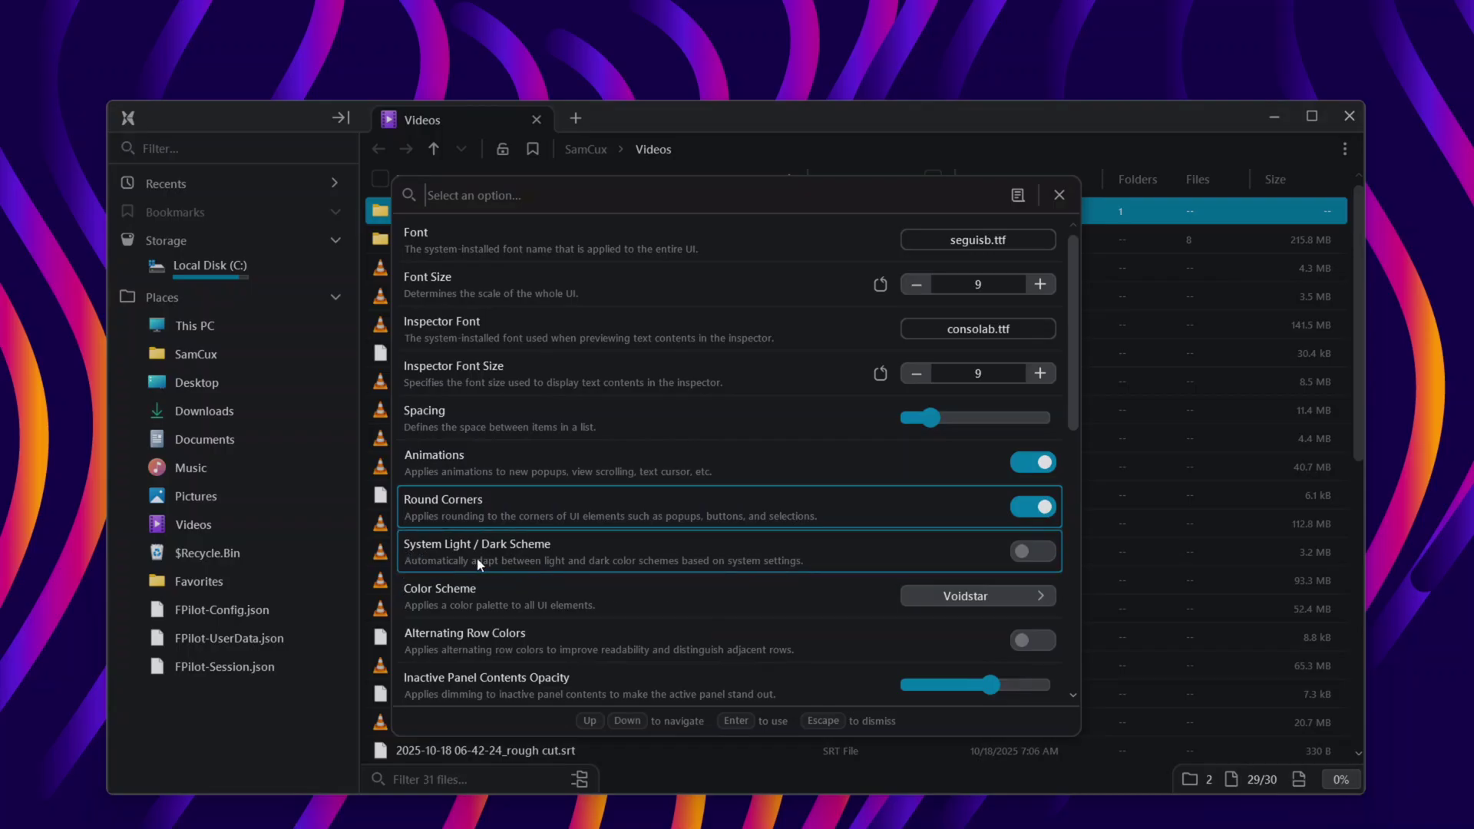
- Try the Pollux, Regulus and Altair color schemes and settle on Regulus
{"action": "scroll", "coordinate": [890, 567], "scroll_direction": "down", "scroll_amount": 2}
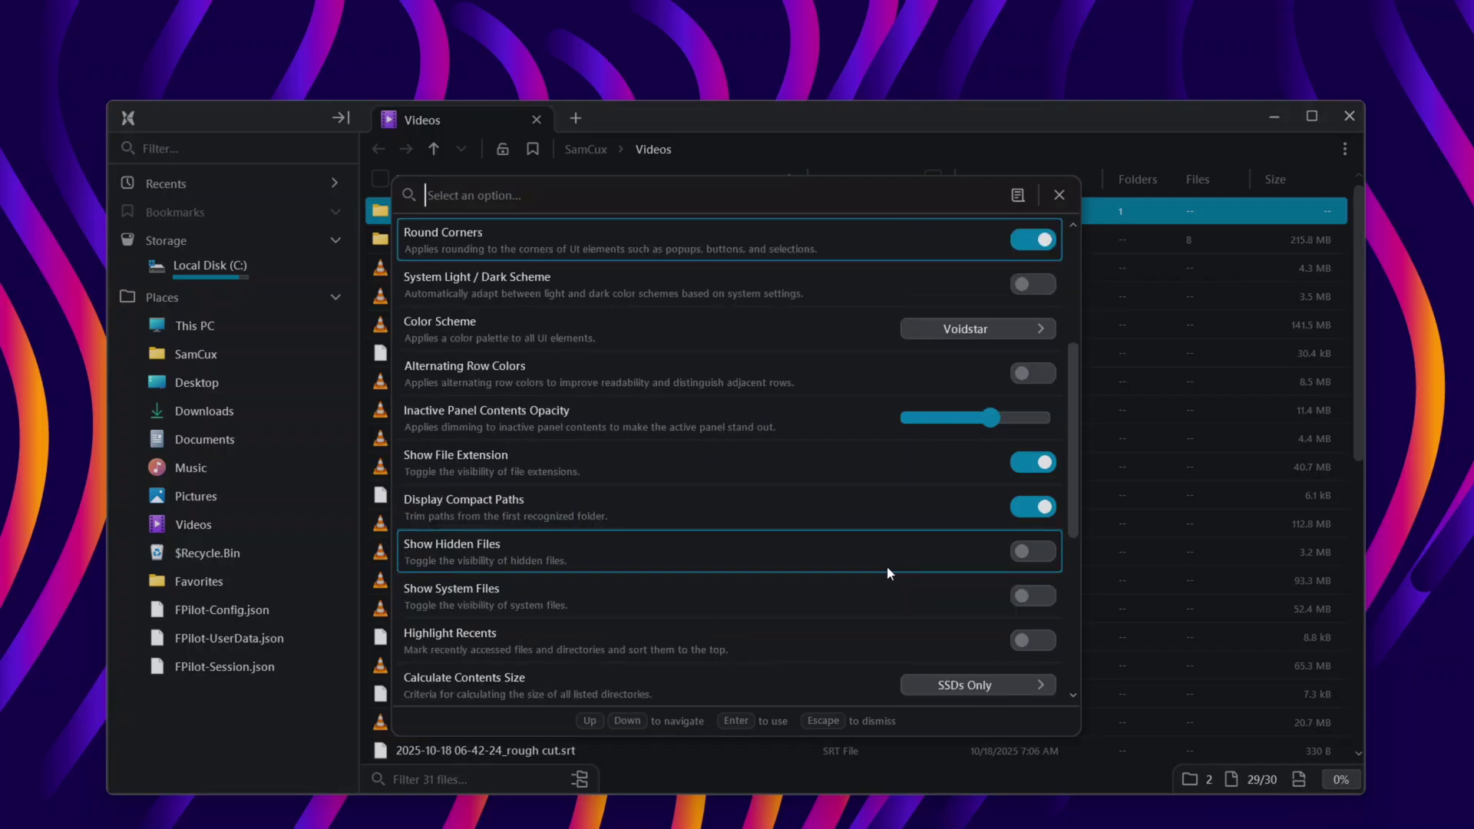
{"action": "scroll", "coordinate": [918, 569], "scroll_direction": "up", "scroll_amount": 1}
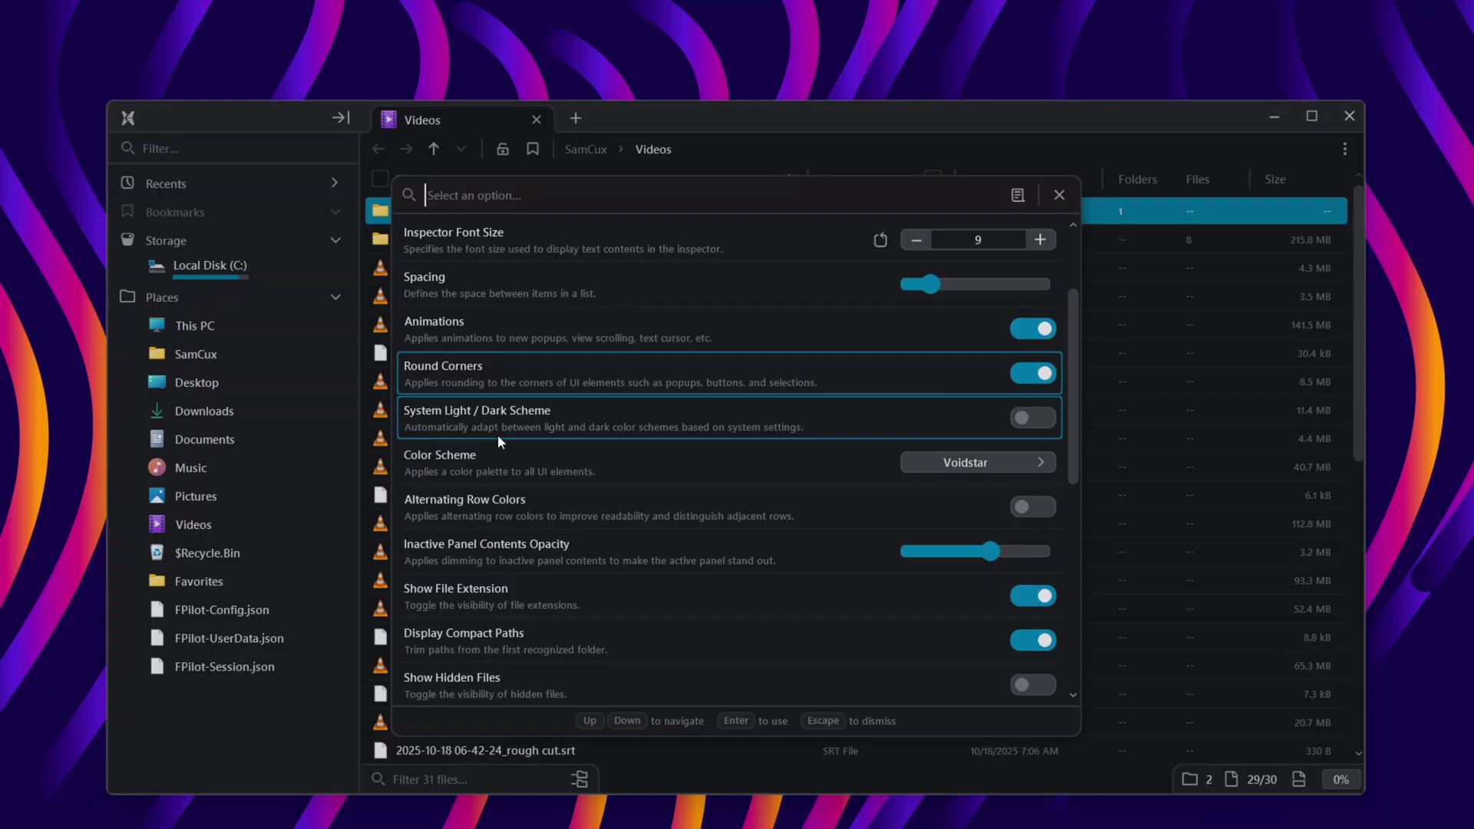
{"action": "left_click", "coordinate": [949, 463]}
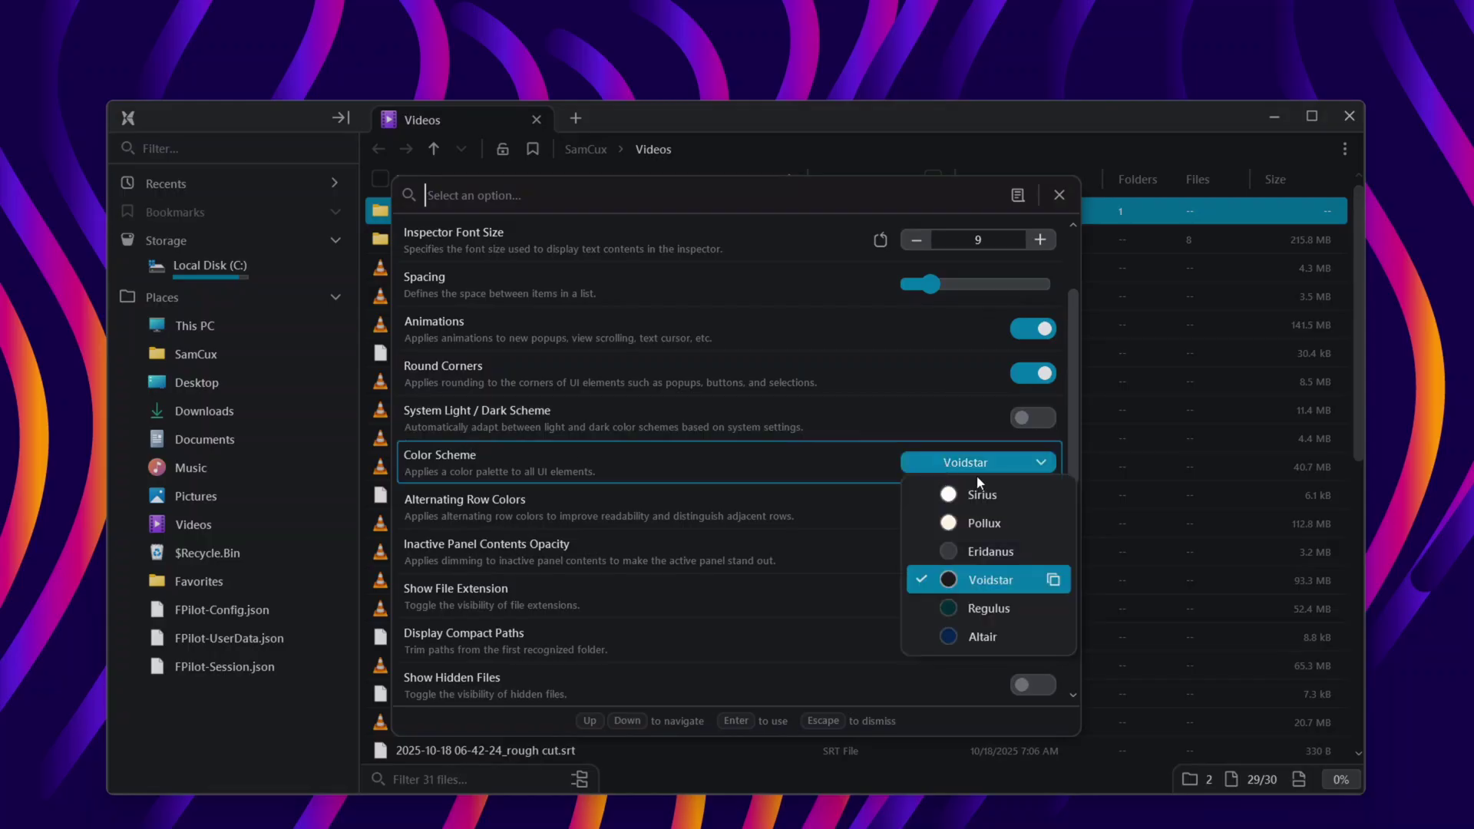
{"action": "left_click", "coordinate": [979, 521]}
{"action": "left_click", "coordinate": [987, 462]}
{"action": "left_click", "coordinate": [979, 608]}
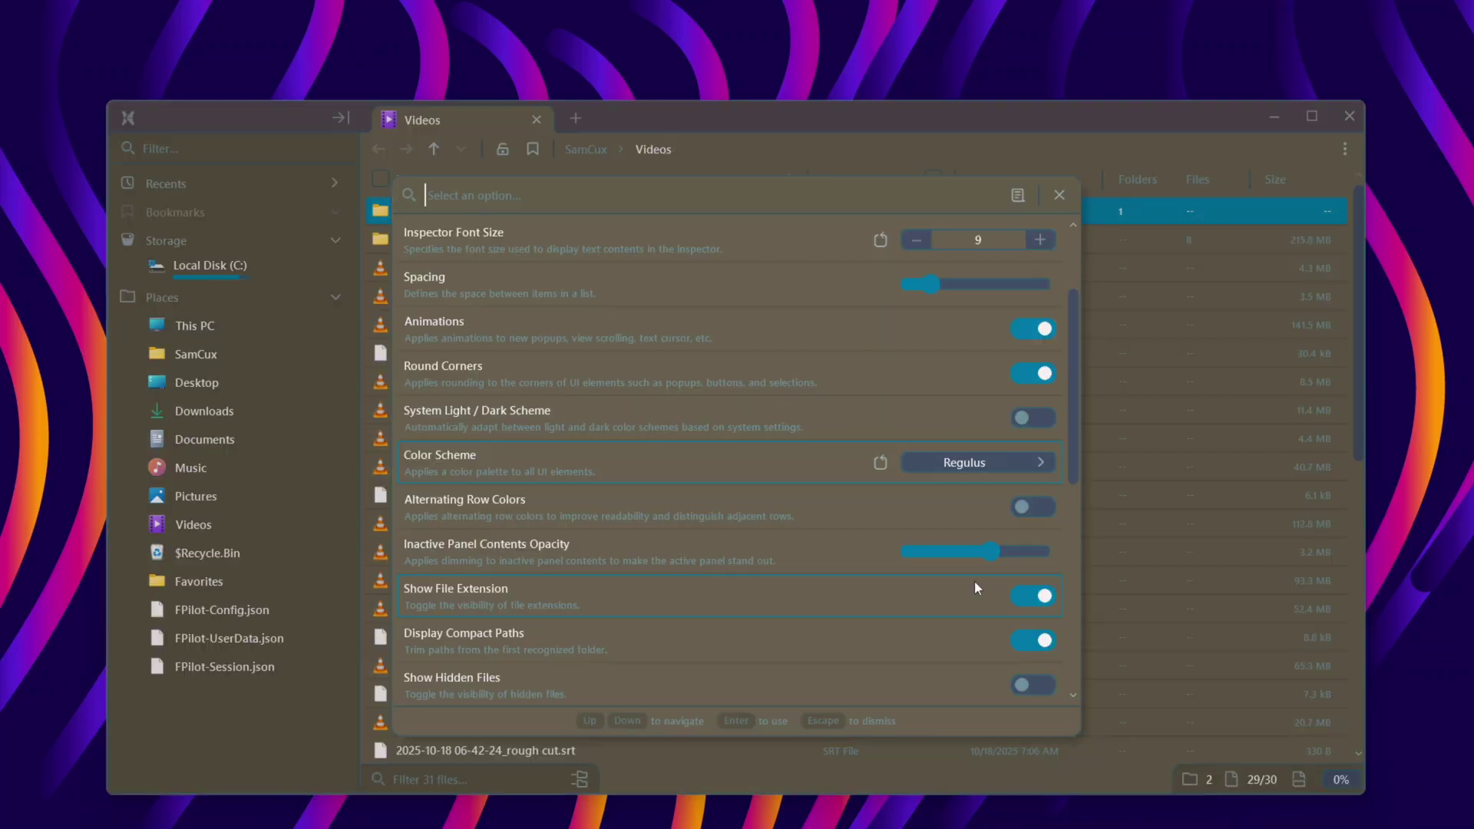
{"action": "left_click", "coordinate": [976, 468]}
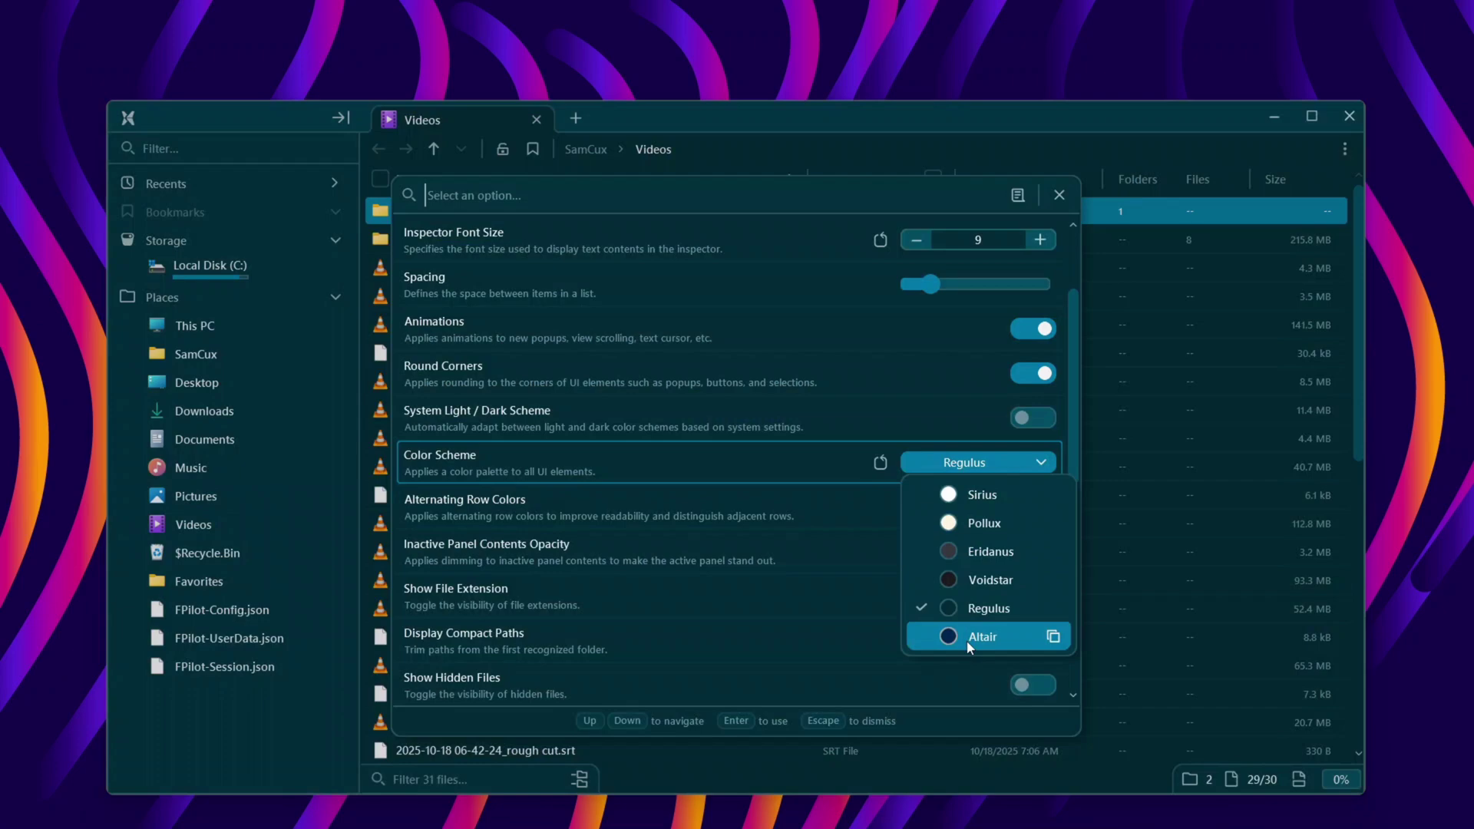
{"action": "left_click", "coordinate": [969, 638]}
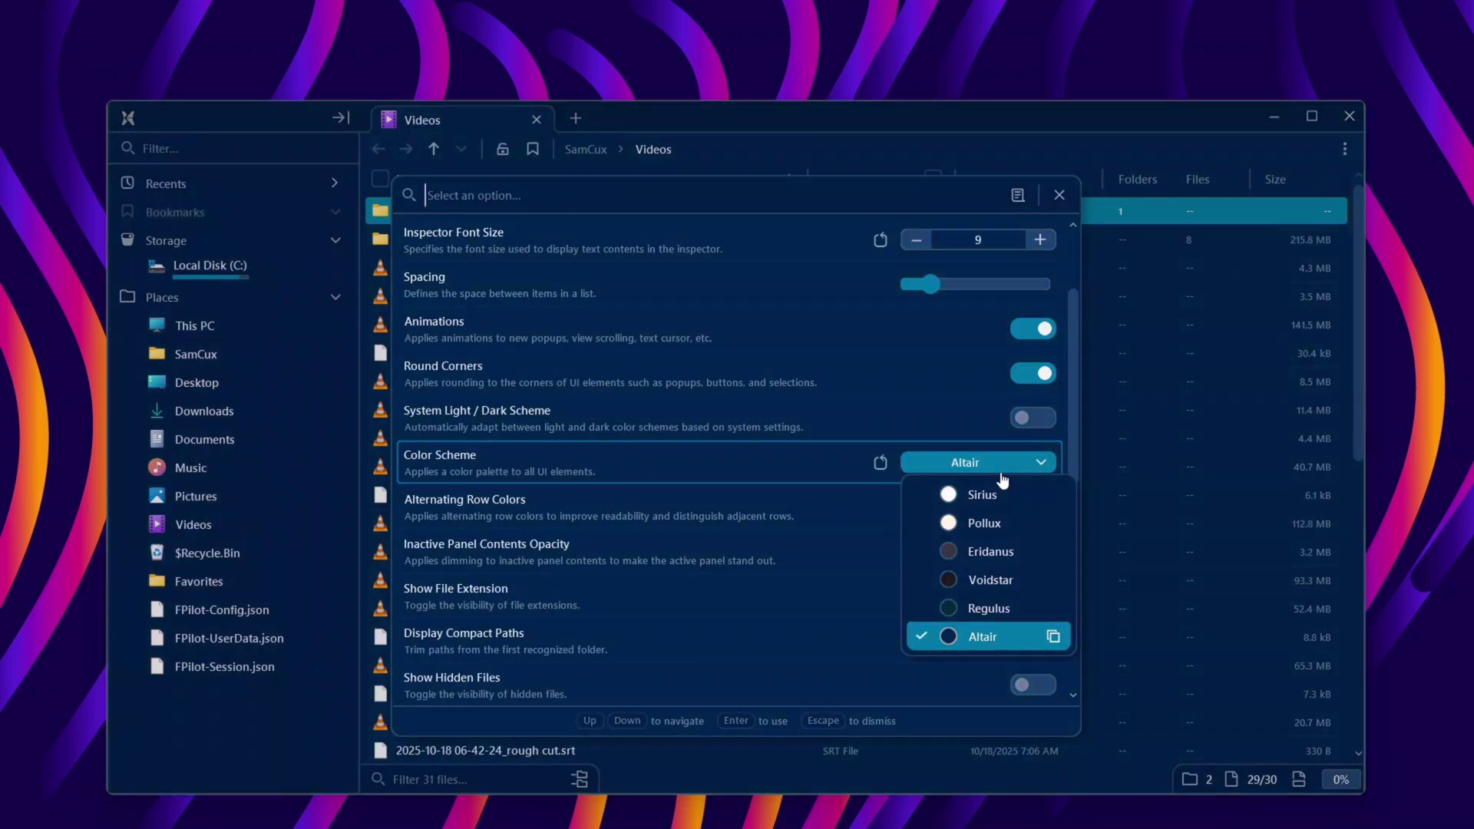
{"action": "left_click", "coordinate": [994, 607]}
- Look through the remaining display, selection, inspector and startup options
{"action": "scroll", "coordinate": [812, 548], "scroll_direction": "down", "scroll_amount": 5}
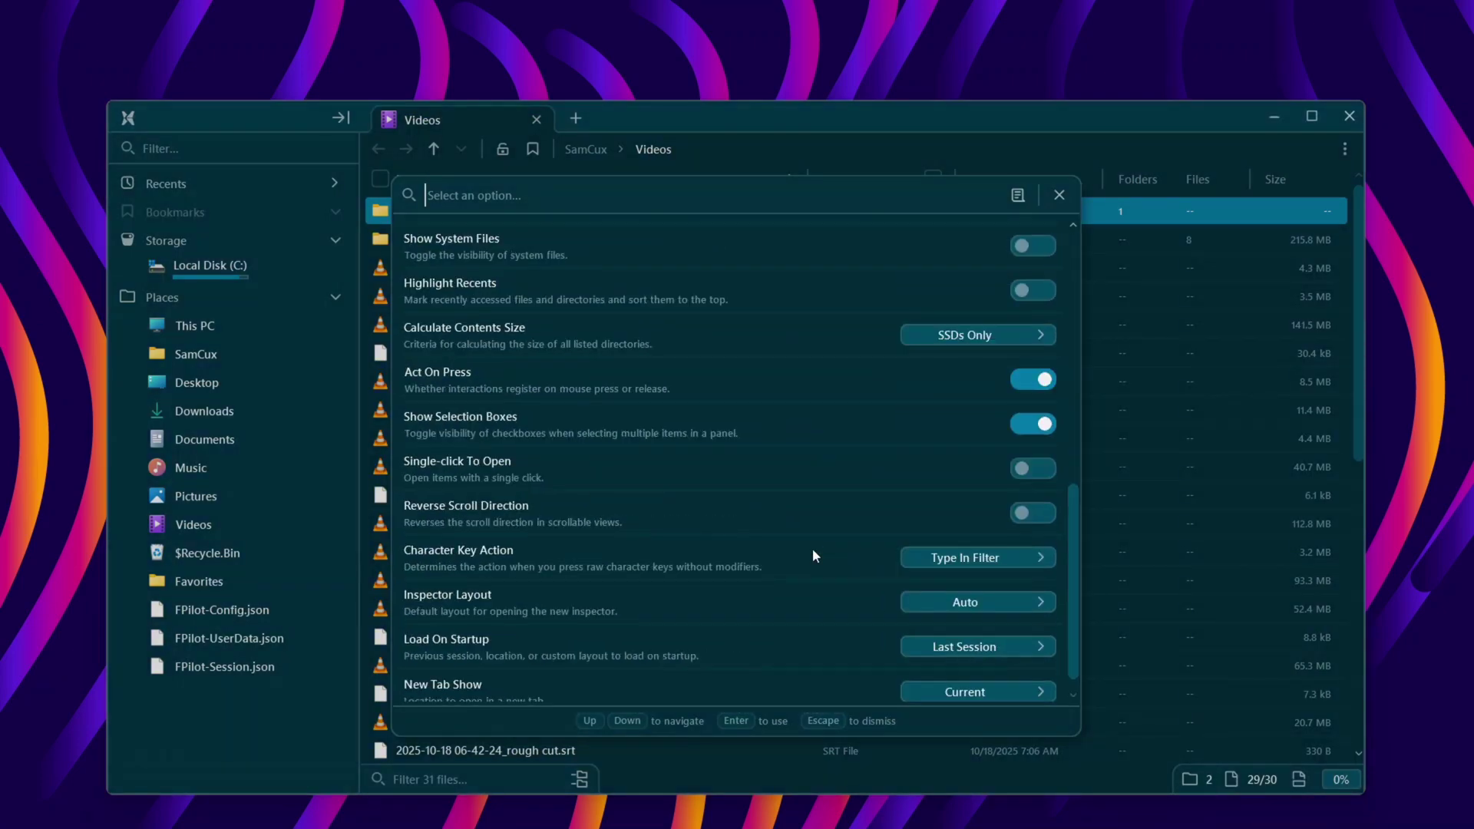